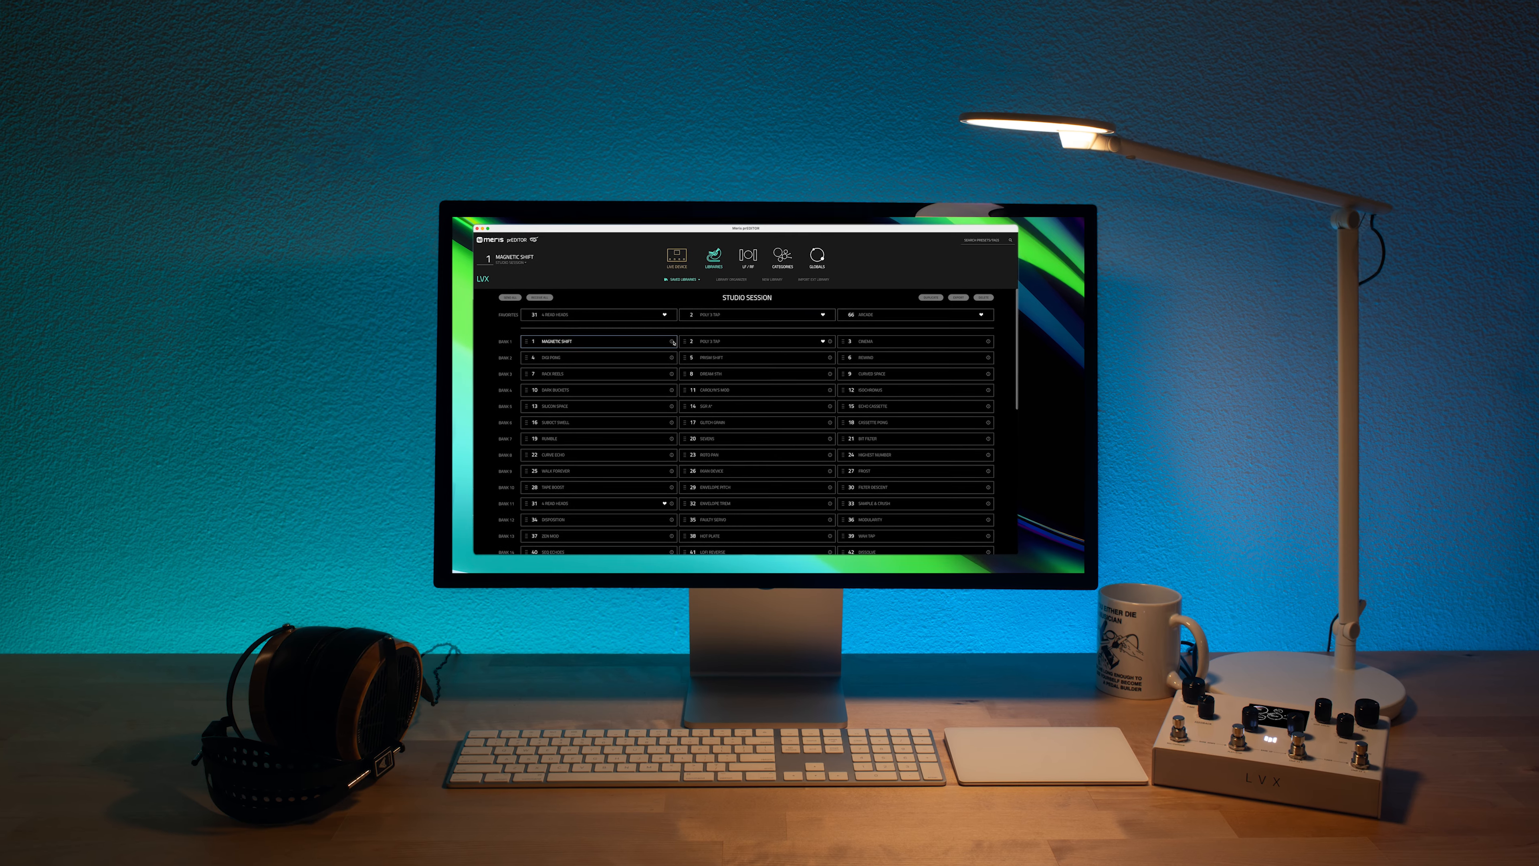
# - Export the Studio Session library to a file with the suggested name and location
pyautogui.click(956, 296)
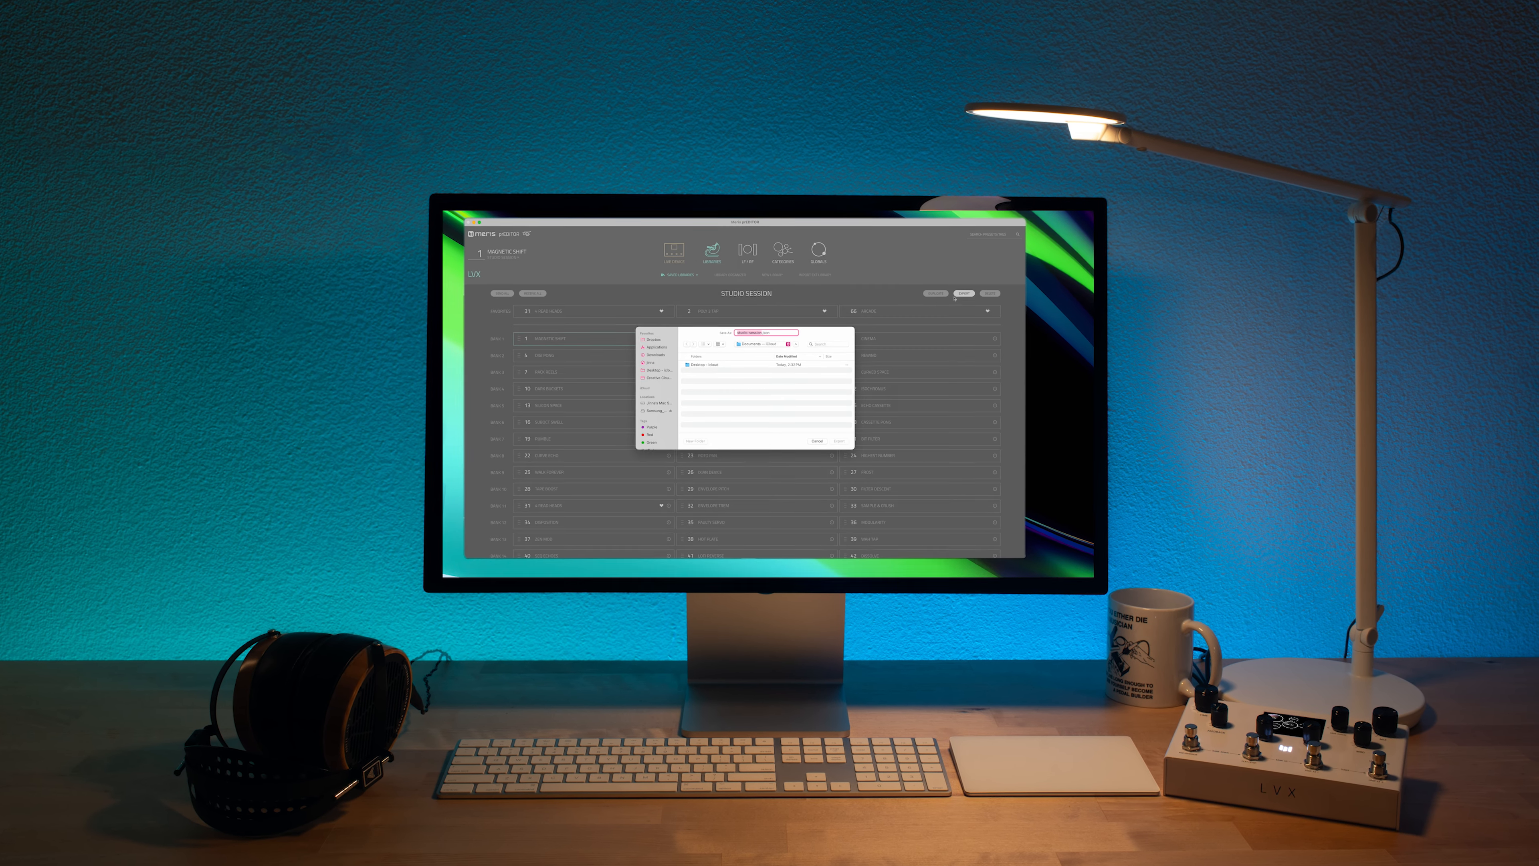
pyautogui.click(836, 440)
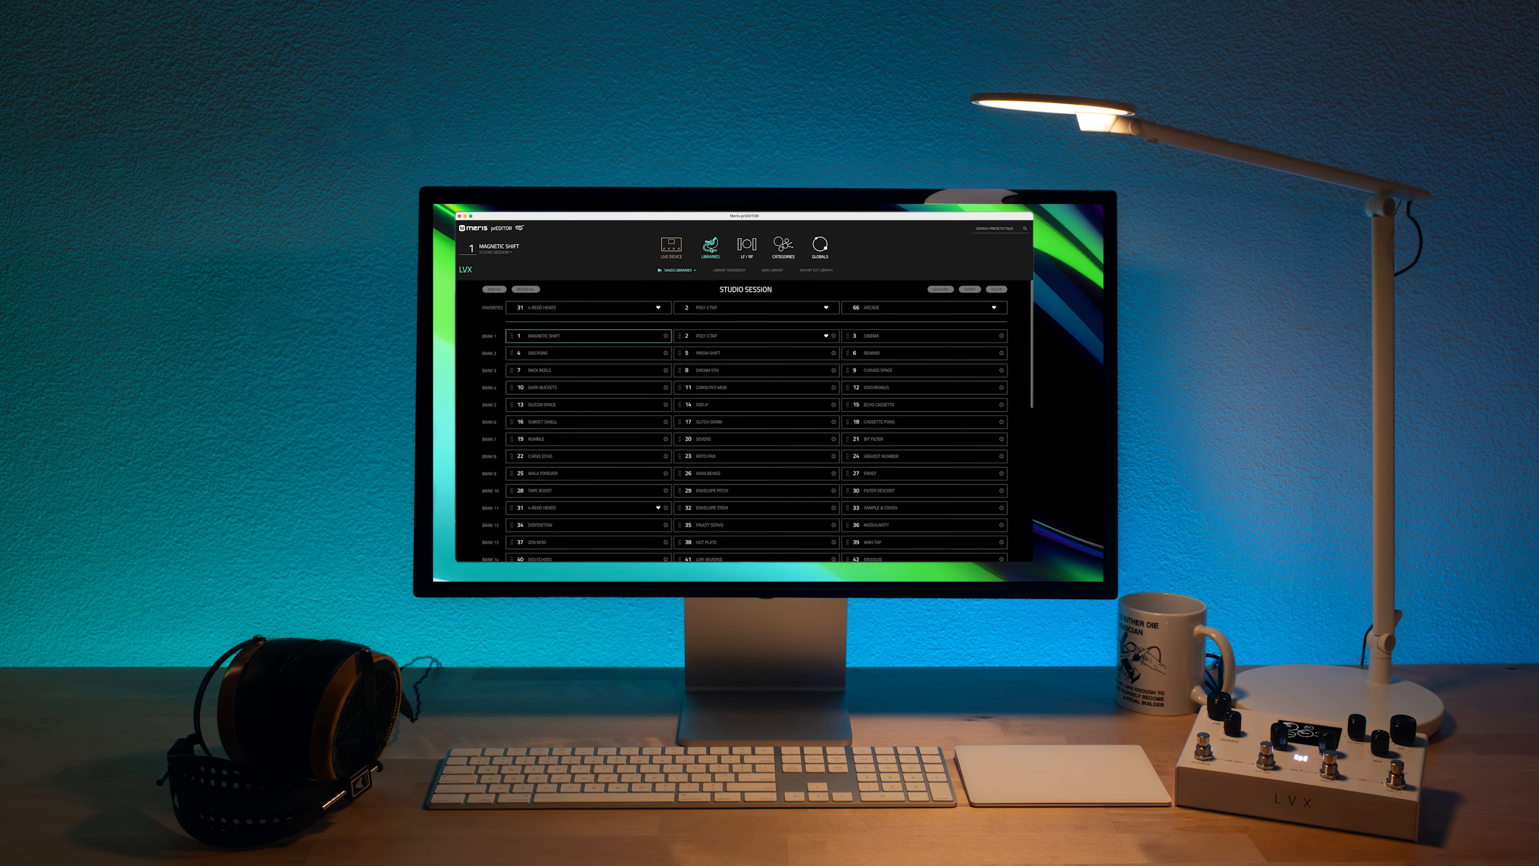
# - Look through the LF/RF favorited parameters, the Delay category settings and the Globals page
pyautogui.click(749, 255)
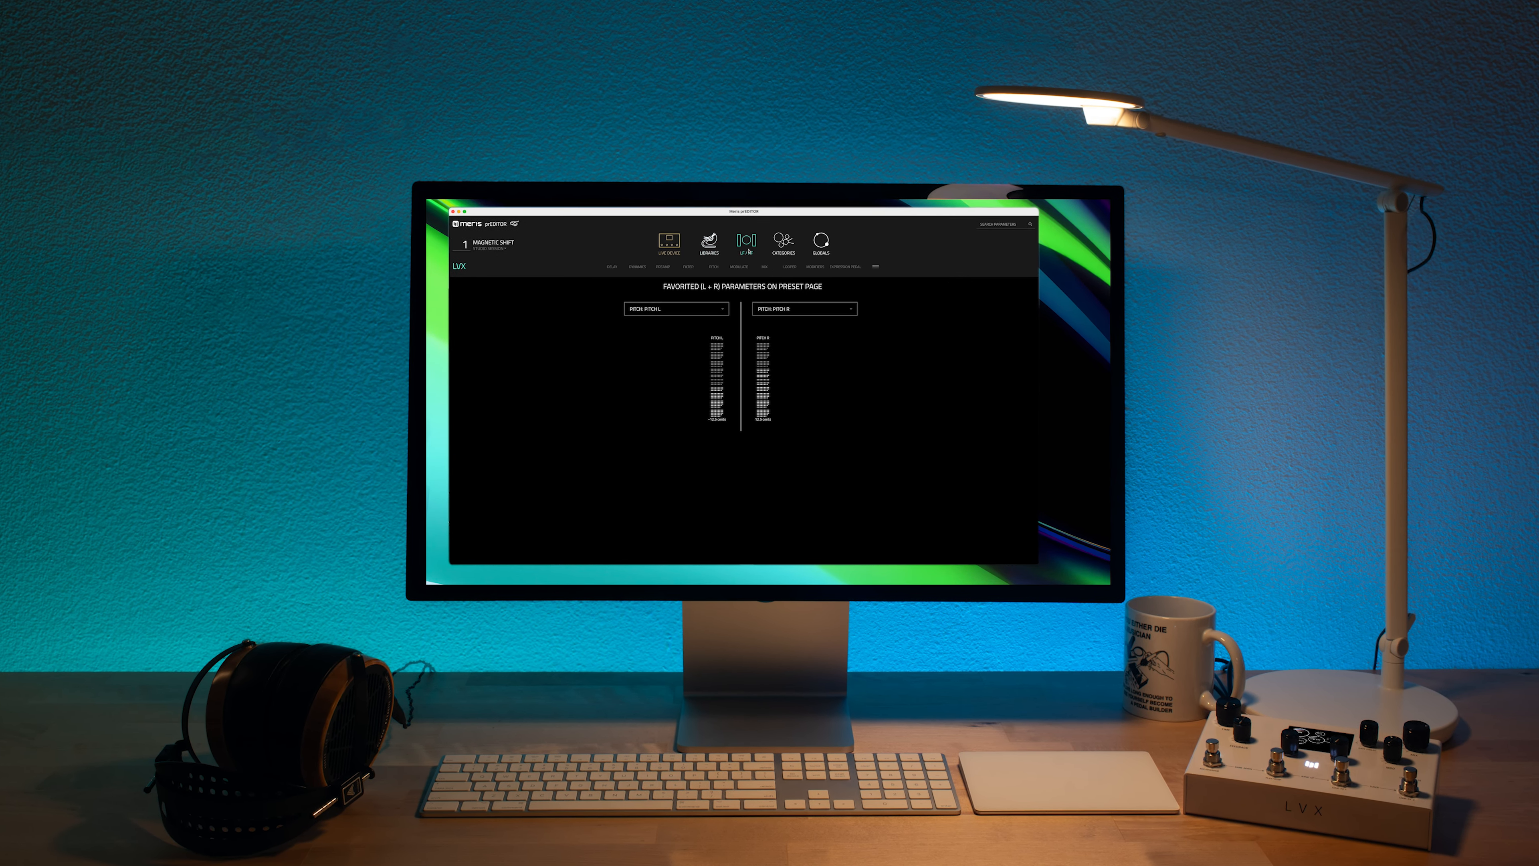
pyautogui.click(784, 241)
pyautogui.click(878, 264)
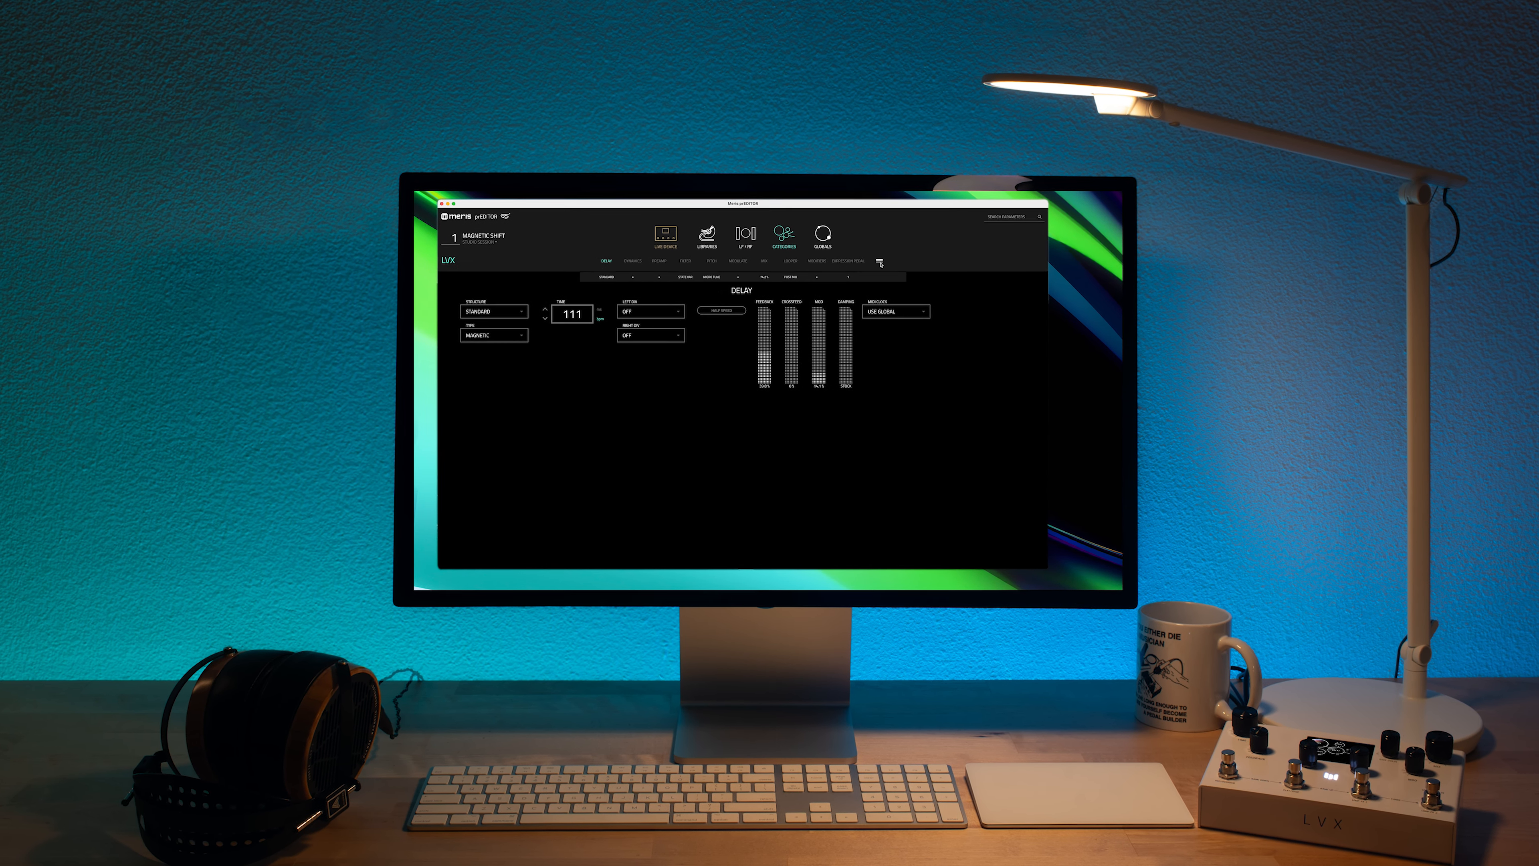
pyautogui.click(740, 309)
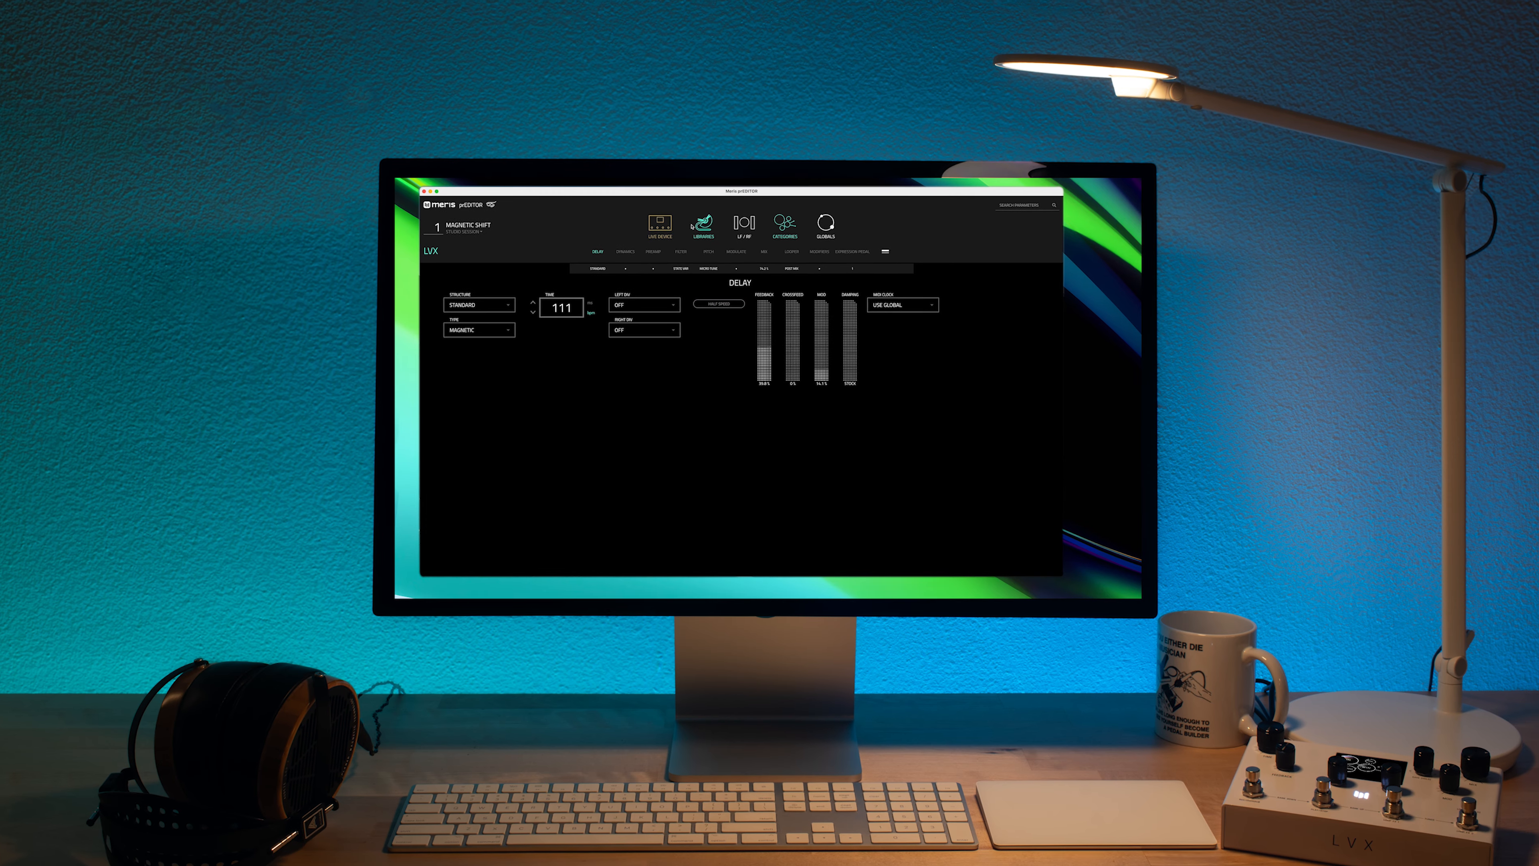
pyautogui.click(824, 227)
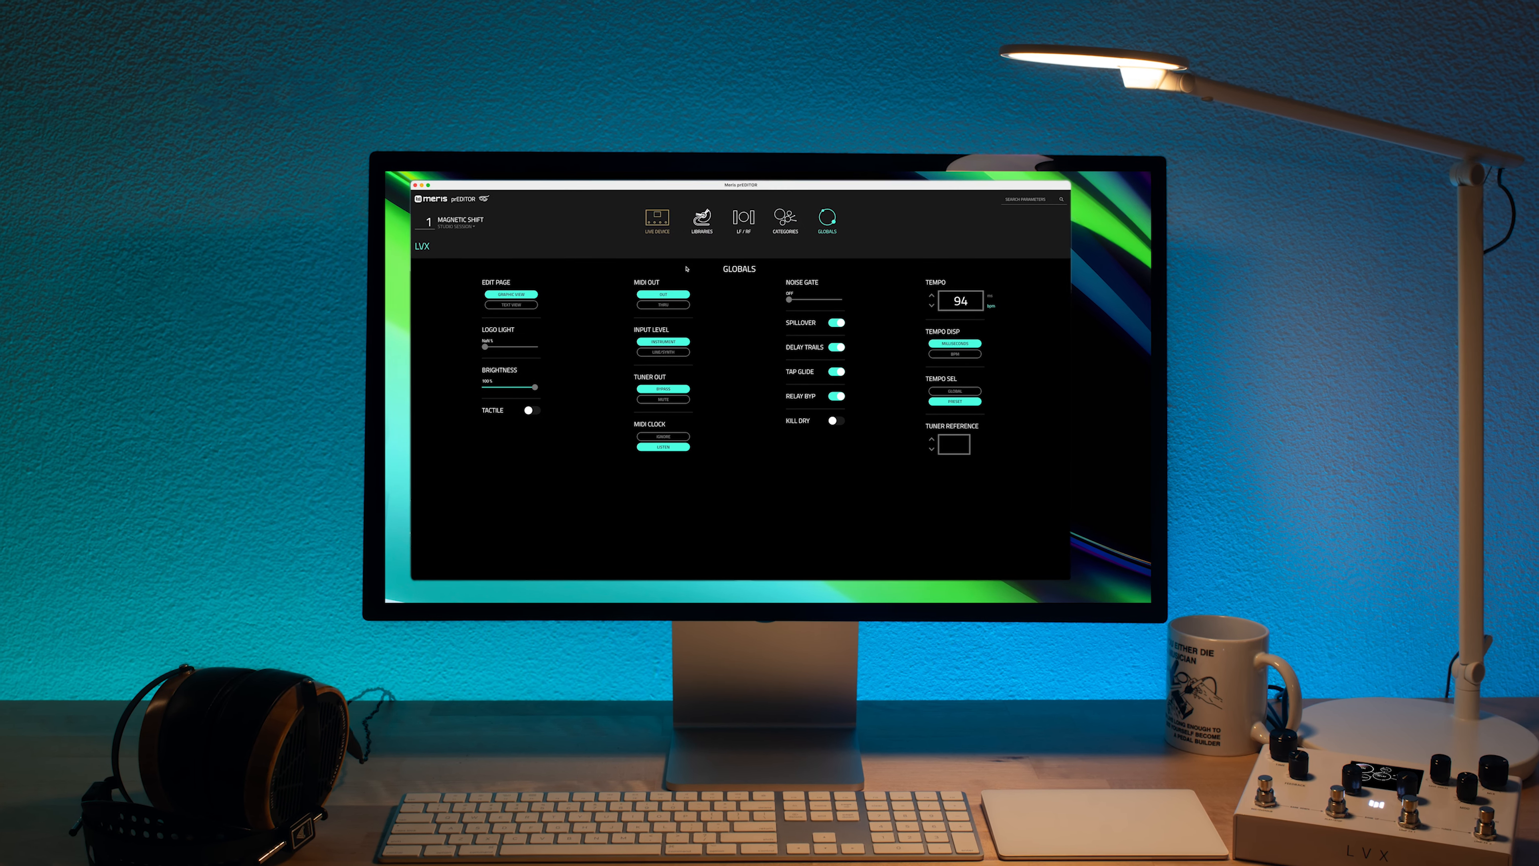
# - Load Factory Presets beside Studio Session in the library organizer and try to transfer Poly 3 Tap to slot 1 of Studio Session
pyautogui.click(702, 221)
pyautogui.click(730, 245)
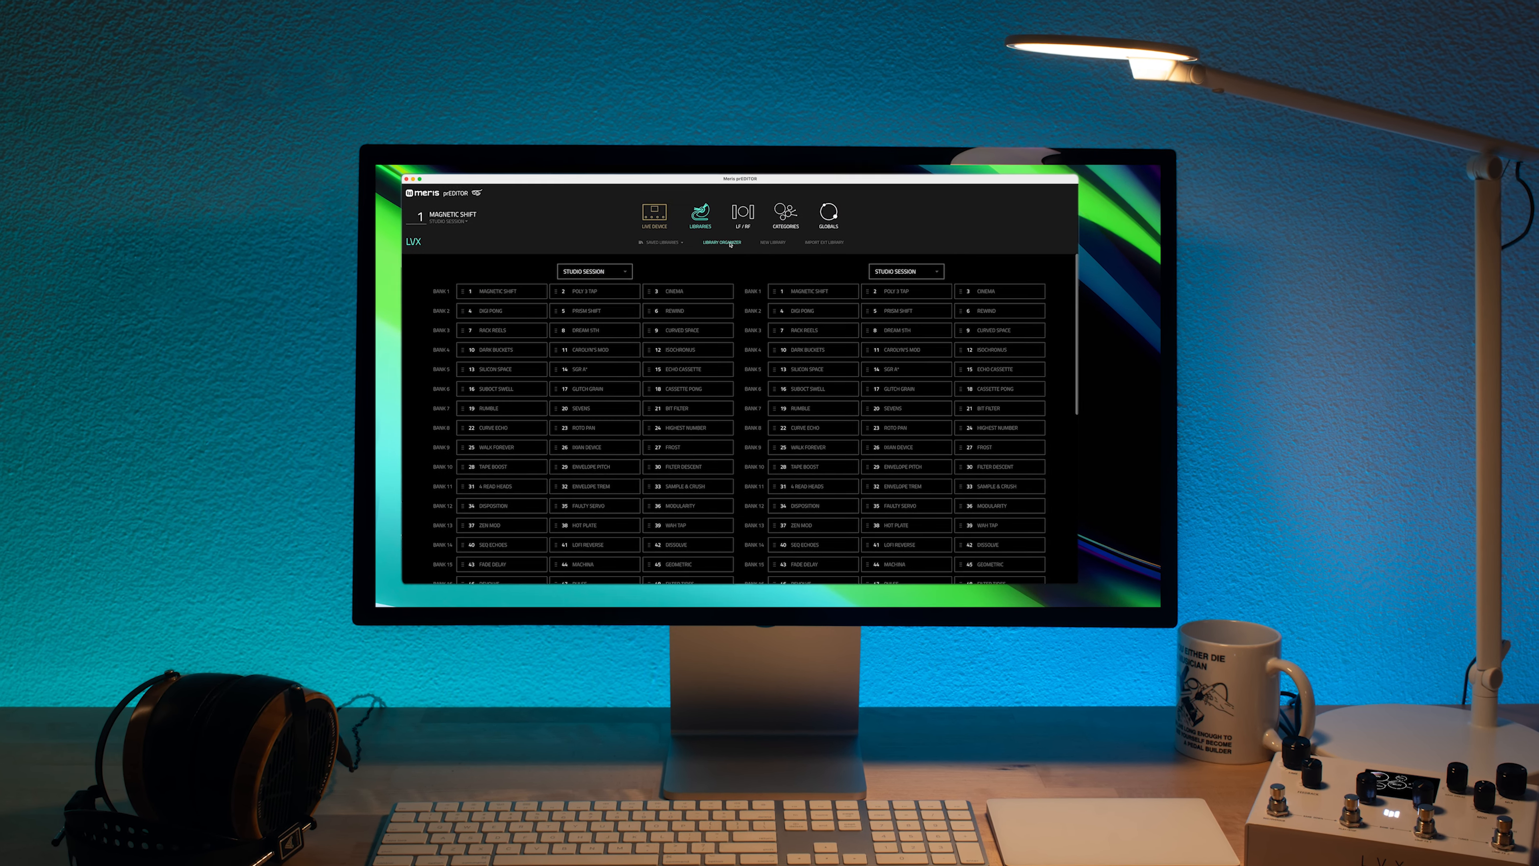
pyautogui.click(596, 272)
pyautogui.click(602, 297)
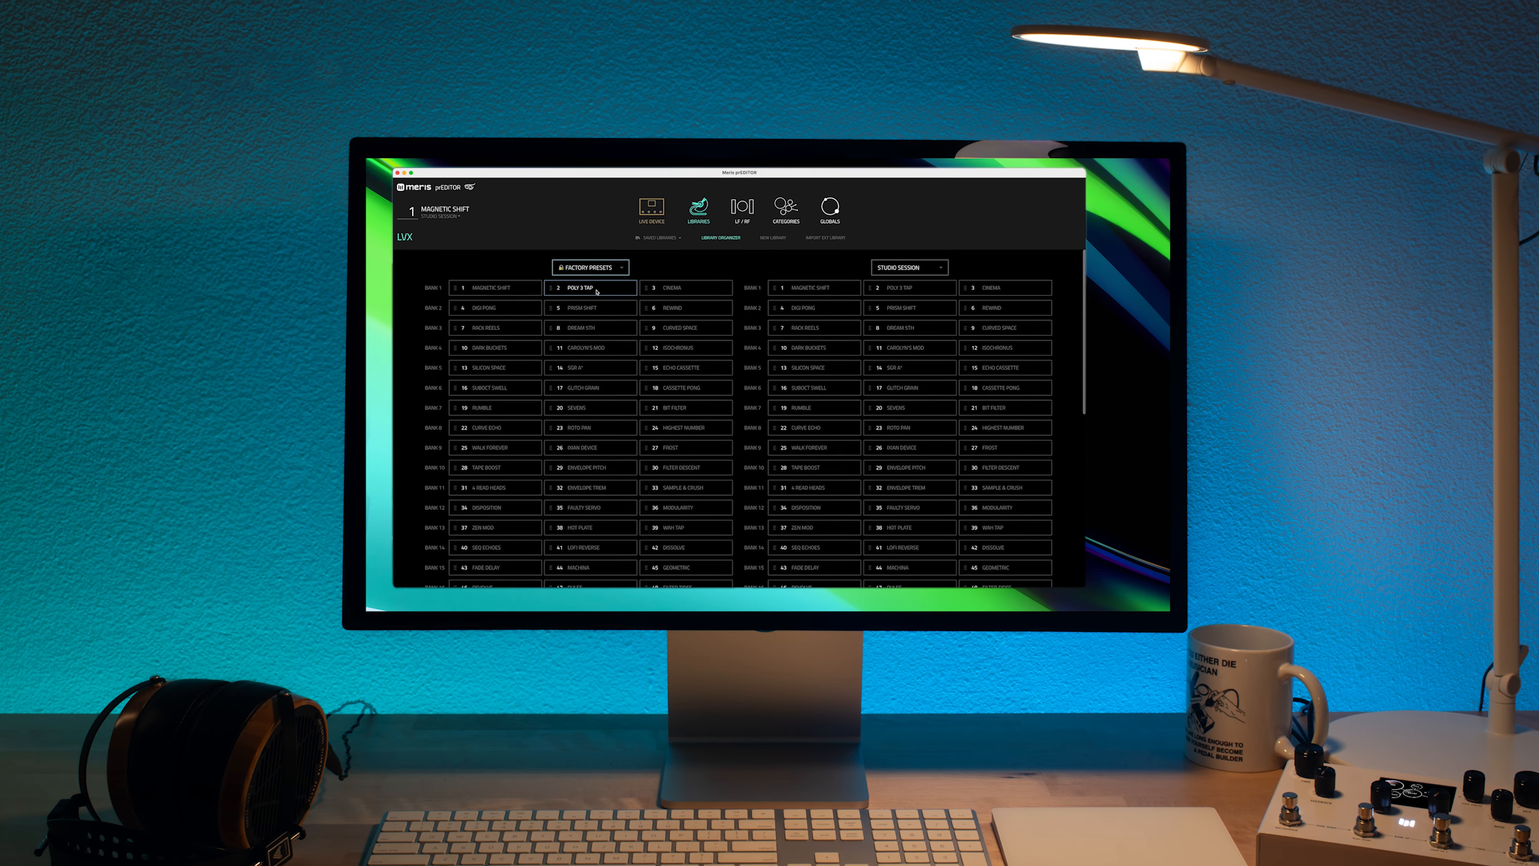
pyautogui.moveTo(609, 293); pyautogui.dragTo(800, 291)
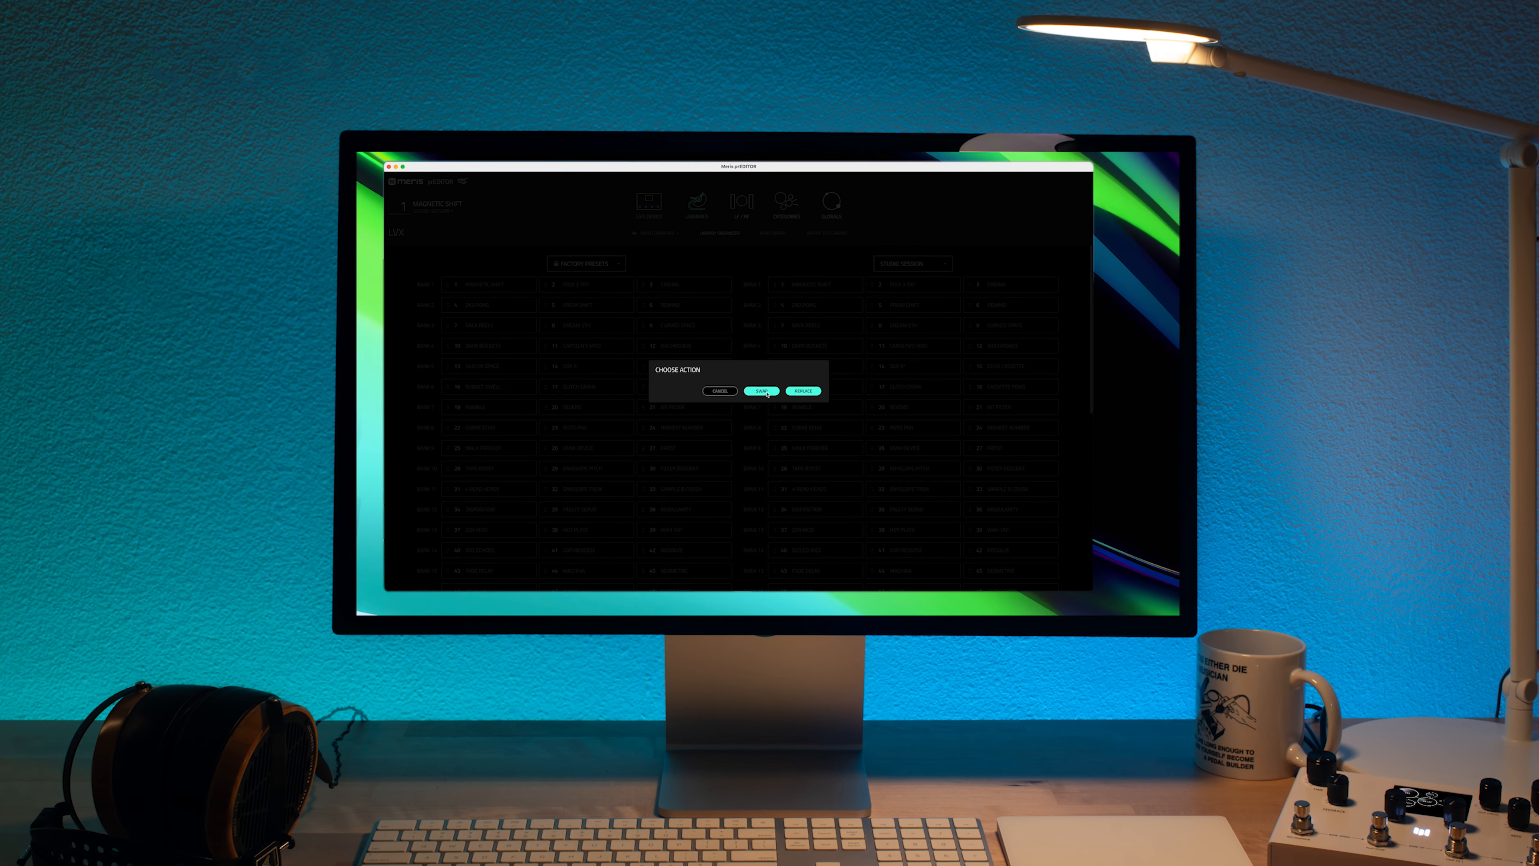
pyautogui.click(723, 391)
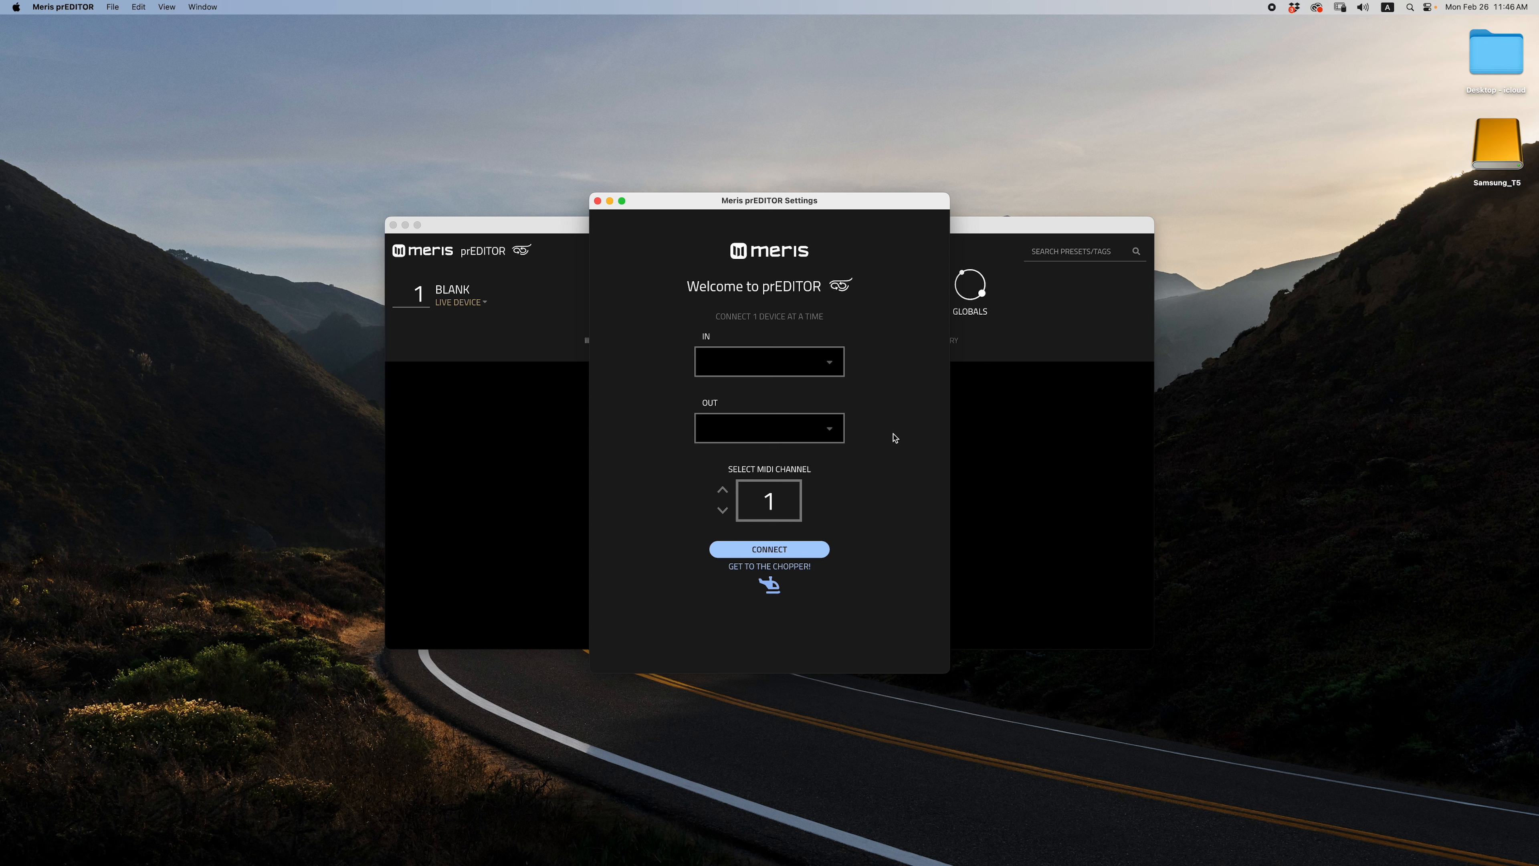
# - Connect the pedal with SSL 2+ as MIDI input and output, and save the received presets to a library named with today's date
pyautogui.click(830, 367)
pyautogui.click(815, 388)
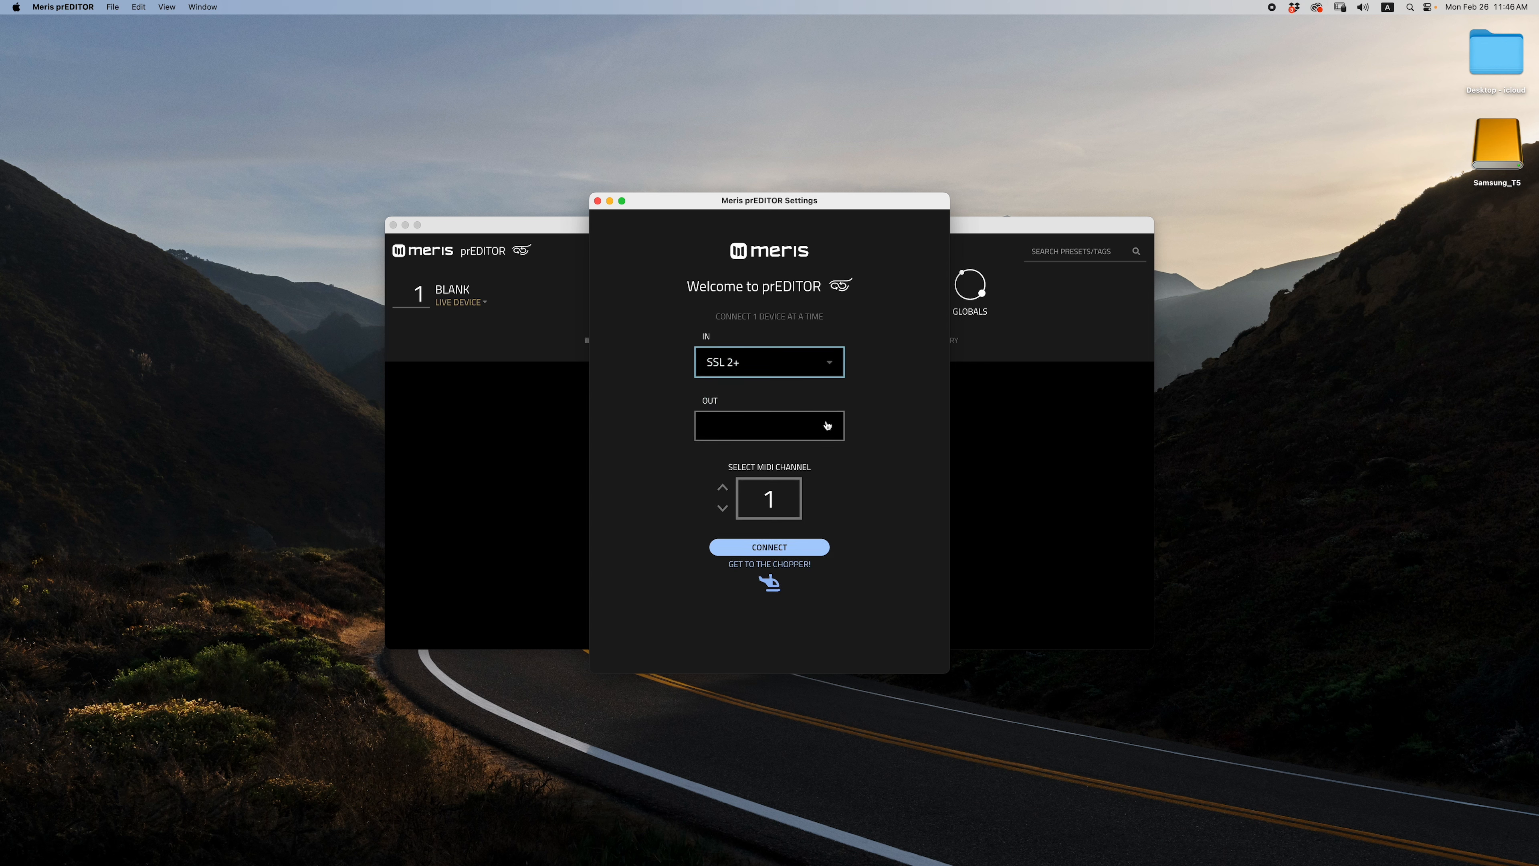
pyautogui.click(830, 435)
pyautogui.click(823, 456)
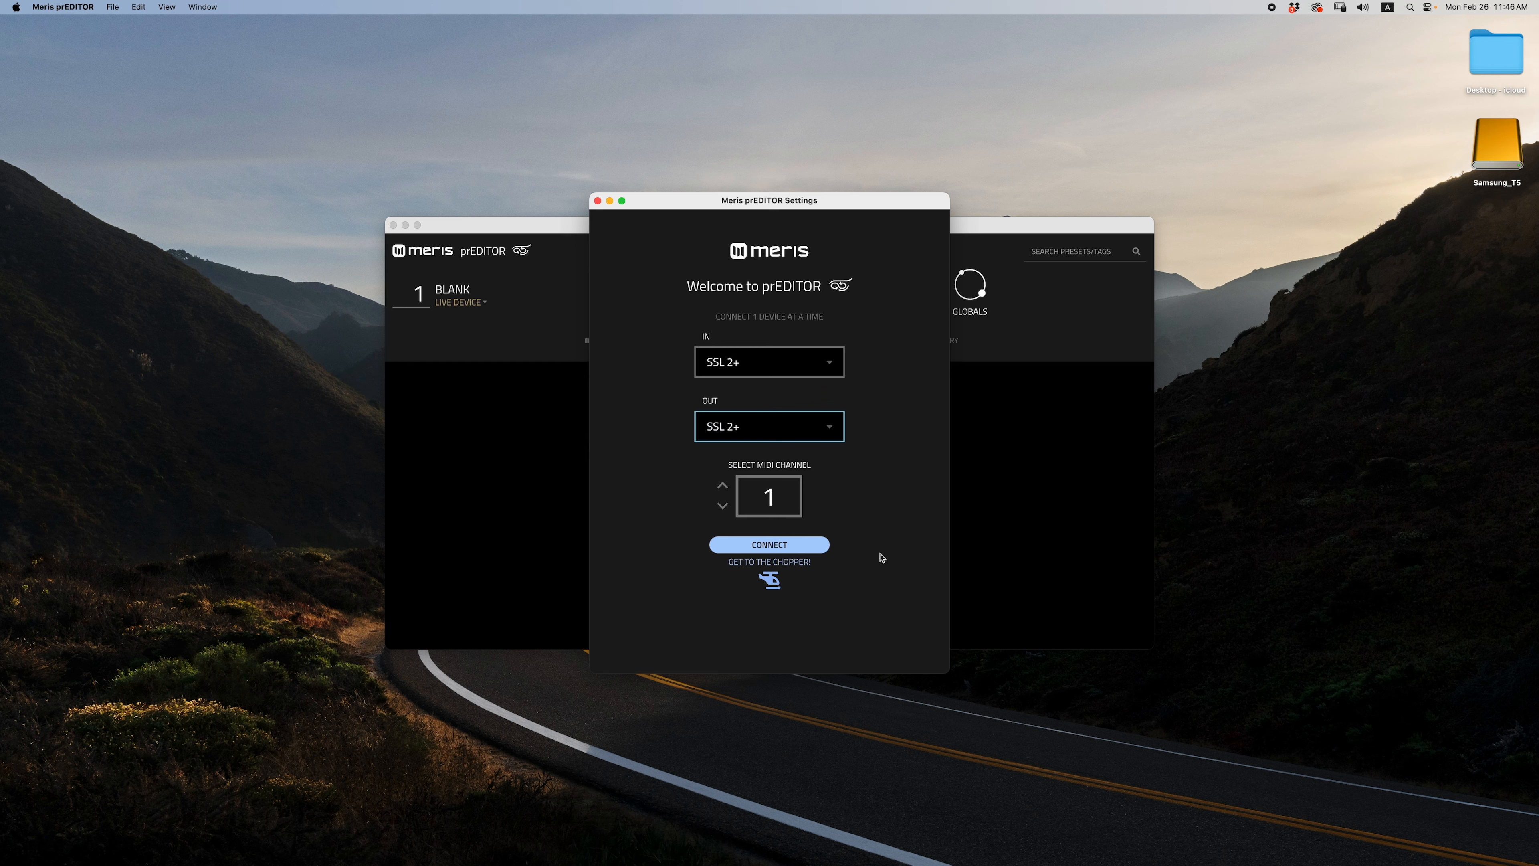
pyautogui.click(820, 545)
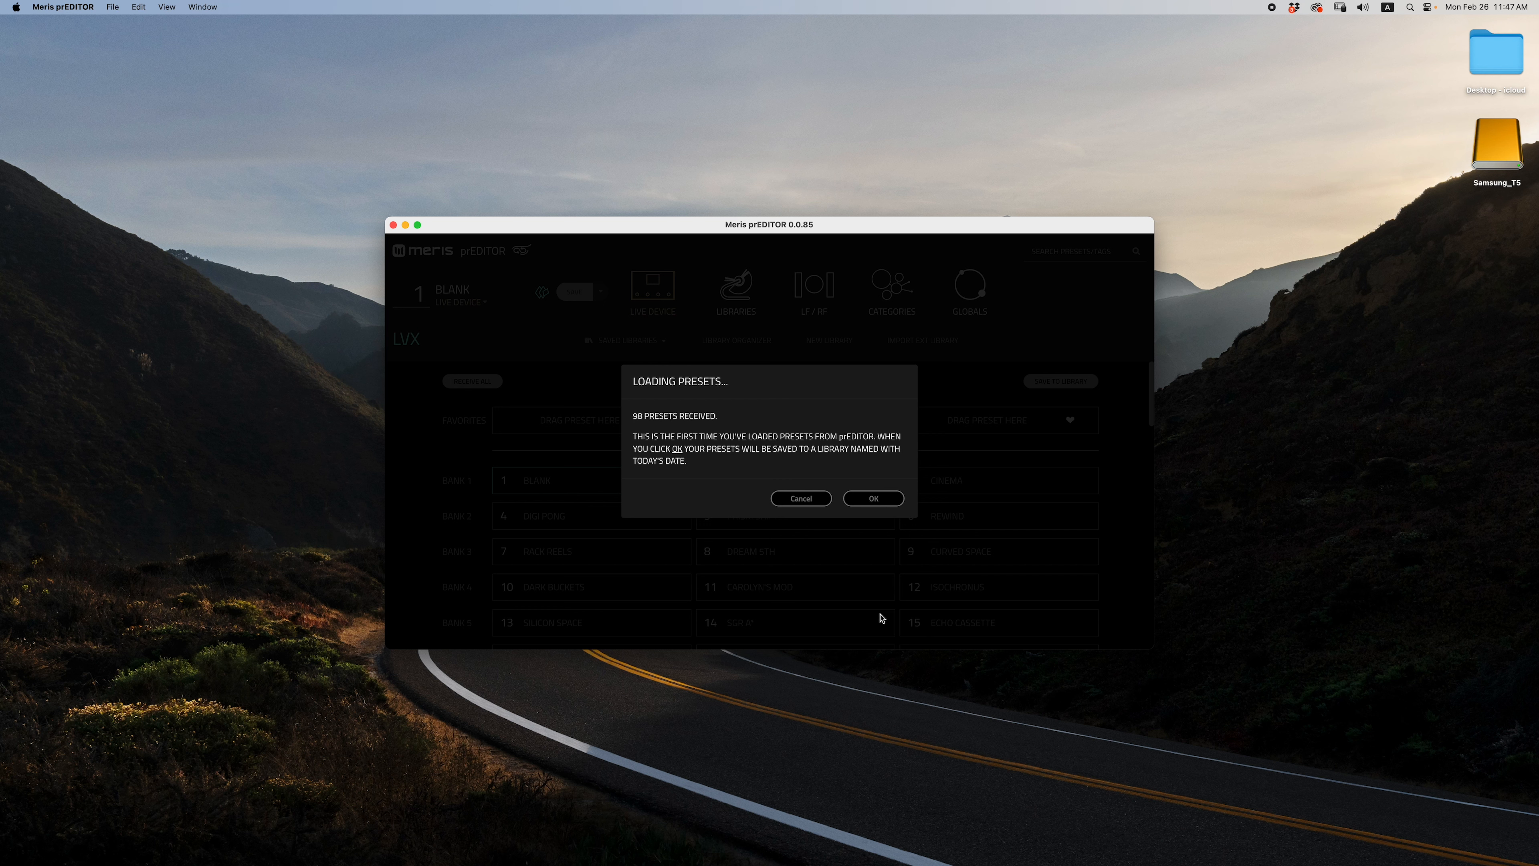
pyautogui.click(873, 498)
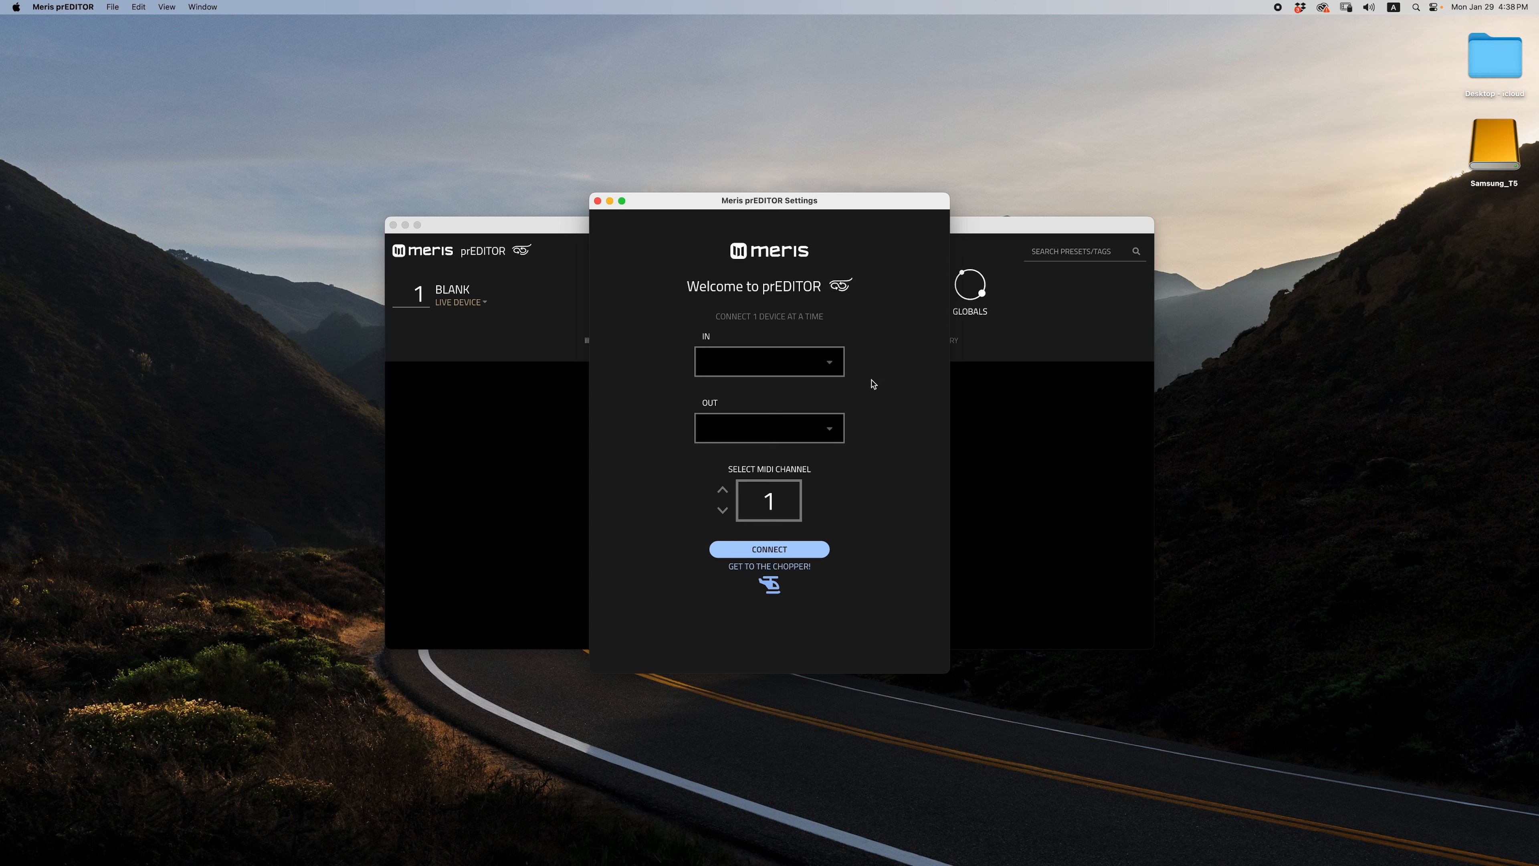
# - Connect the device through SSL 2+ for both MIDI in and out on channel 1, and accept the loaded presets
pyautogui.click(831, 368)
pyautogui.click(818, 391)
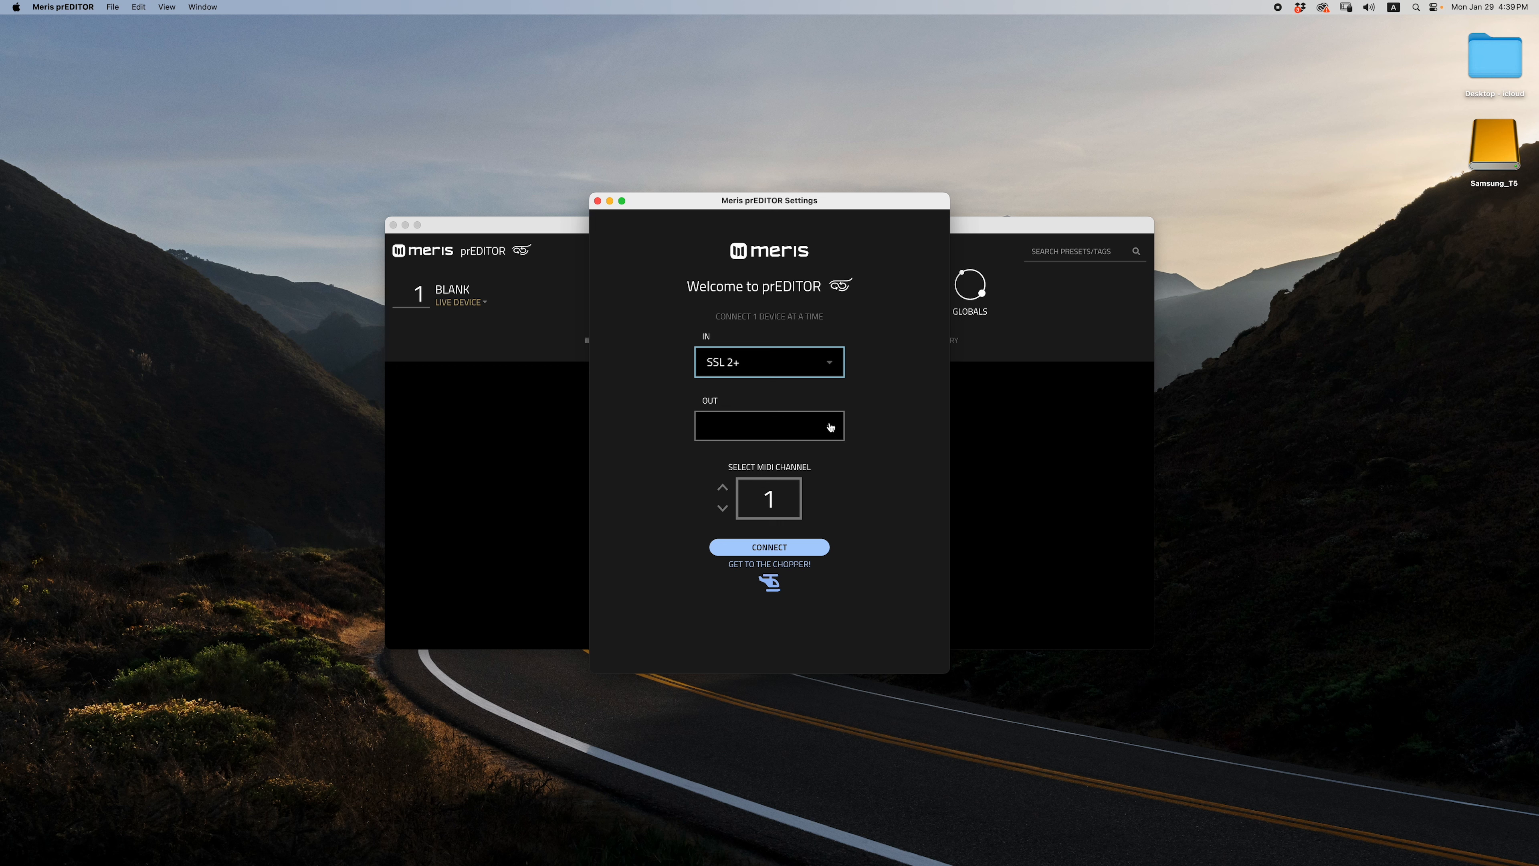
pyautogui.click(830, 426)
pyautogui.click(808, 458)
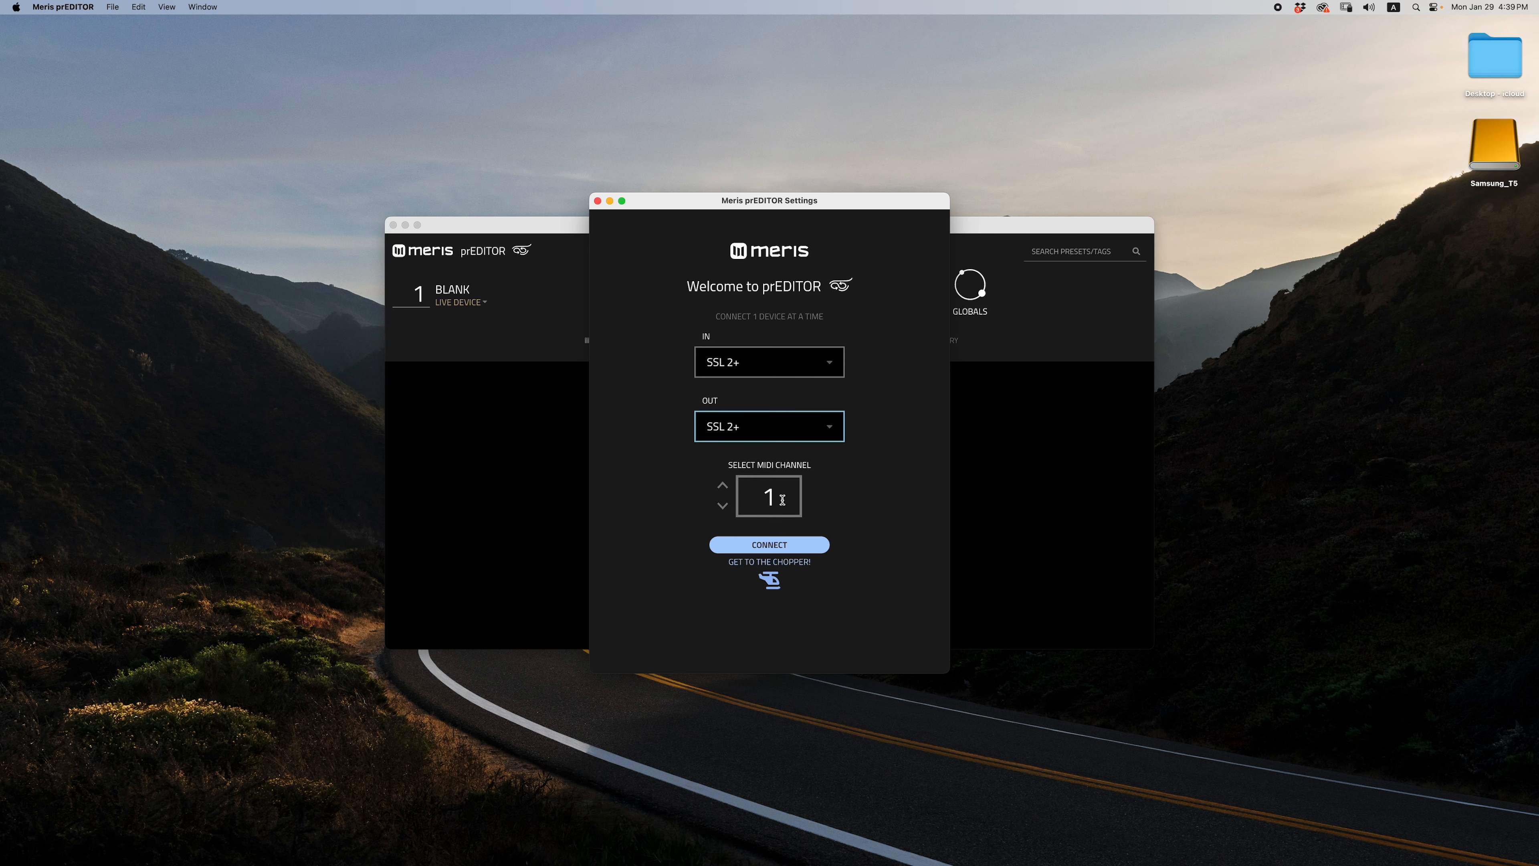
pyautogui.click(781, 545)
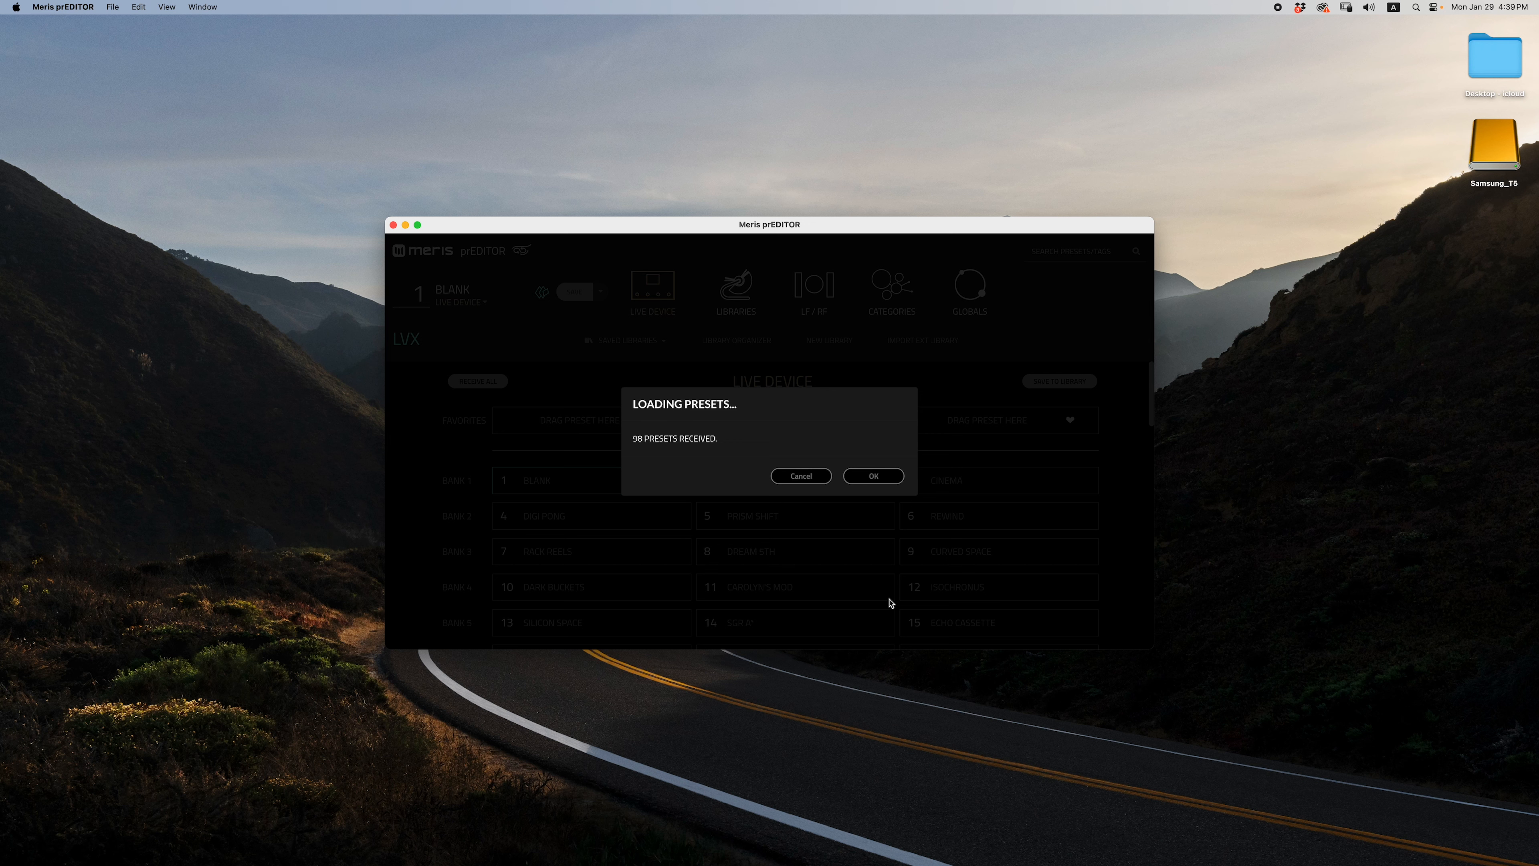
pyautogui.click(870, 479)
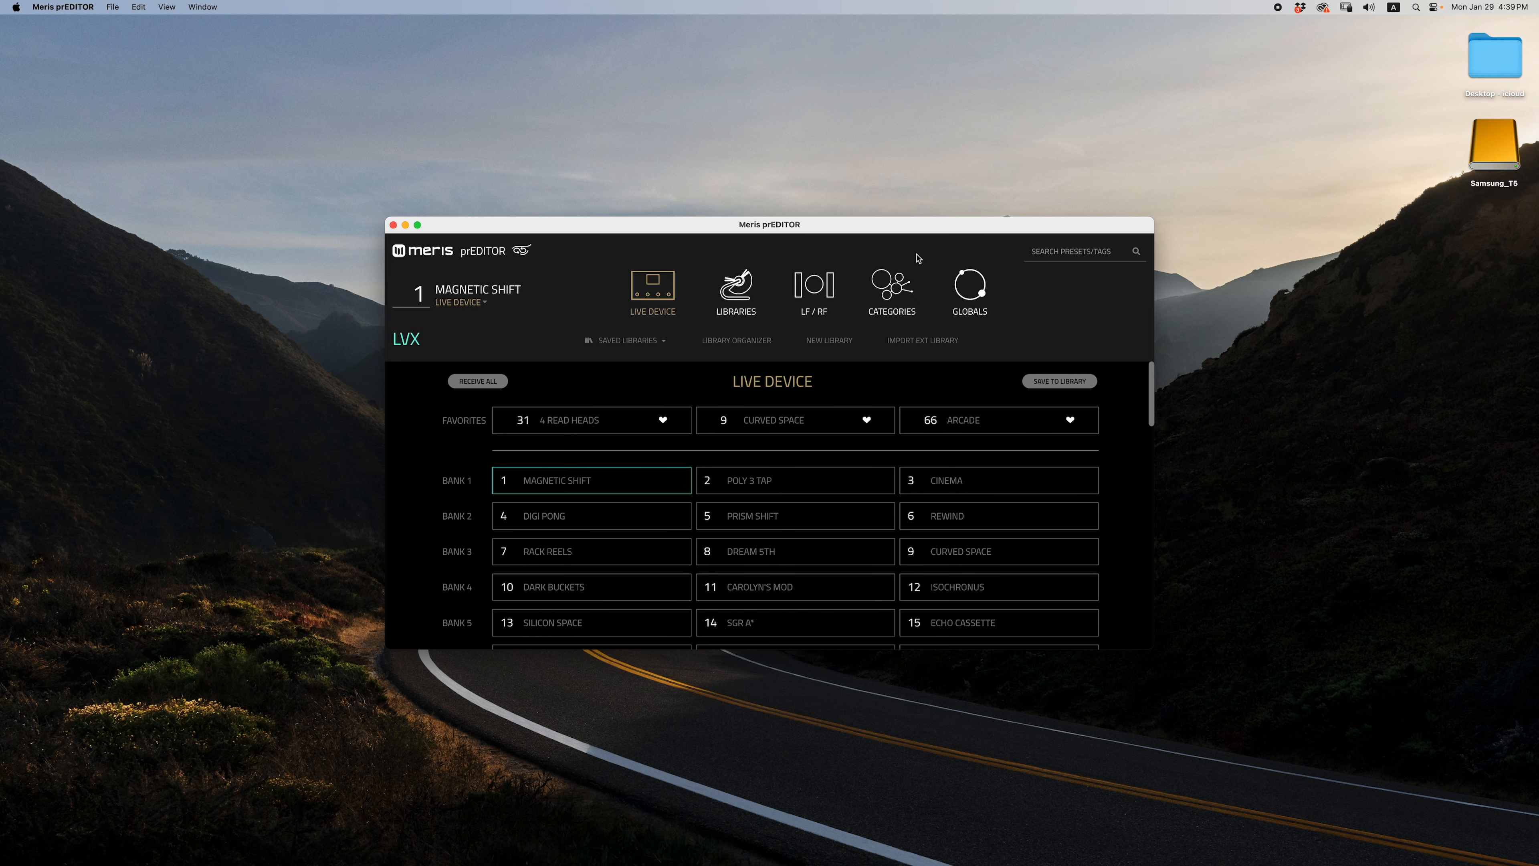
# - Reposition the editor window and enlarge it to fill the desktop
pyautogui.moveTo(879, 219); pyautogui.dragTo(496, 19)
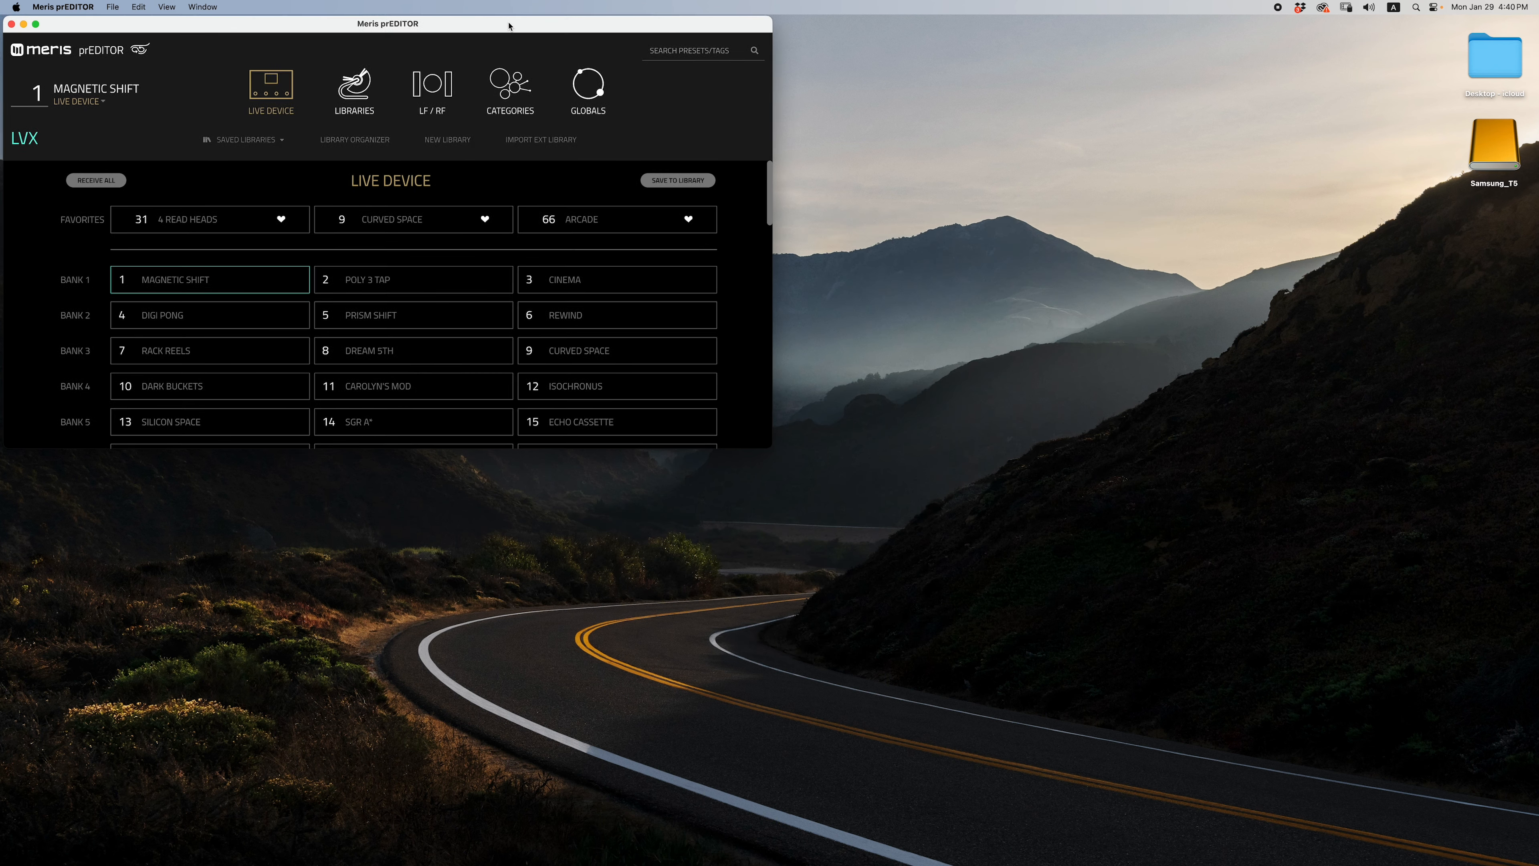
pyautogui.moveTo(764, 446); pyautogui.dragTo(1524, 860)
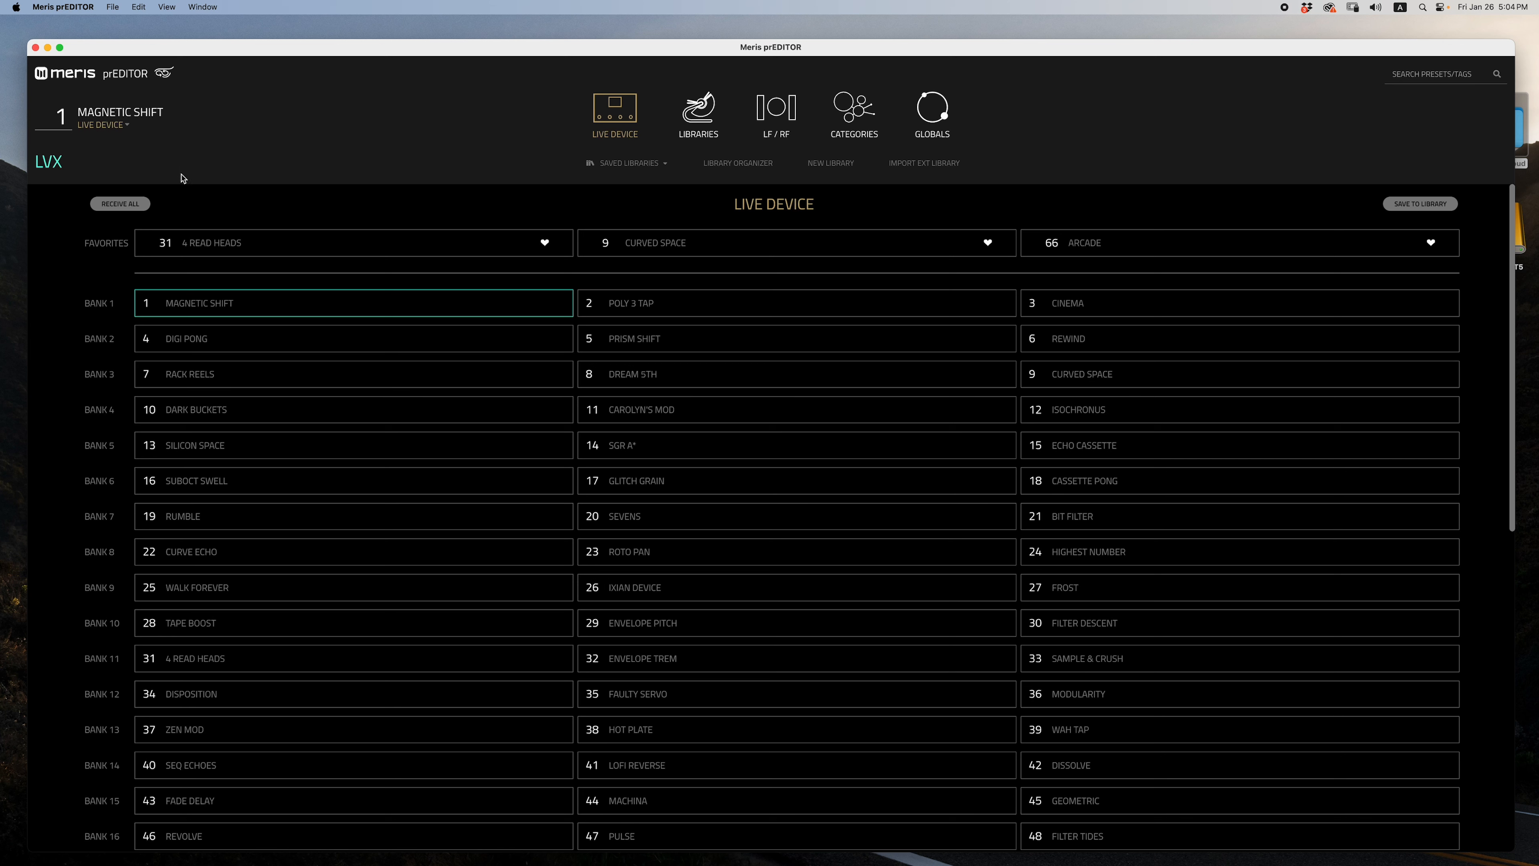
# - Audition live-device presets in banks 1 to 3 one after another, finishing on 5 Prism Shift
pyautogui.click(501, 347)
pyautogui.click(461, 311)
pyautogui.click(450, 377)
pyautogui.click(677, 378)
pyautogui.click(674, 347)
pyautogui.click(670, 307)
pyautogui.click(485, 310)
pyautogui.click(485, 348)
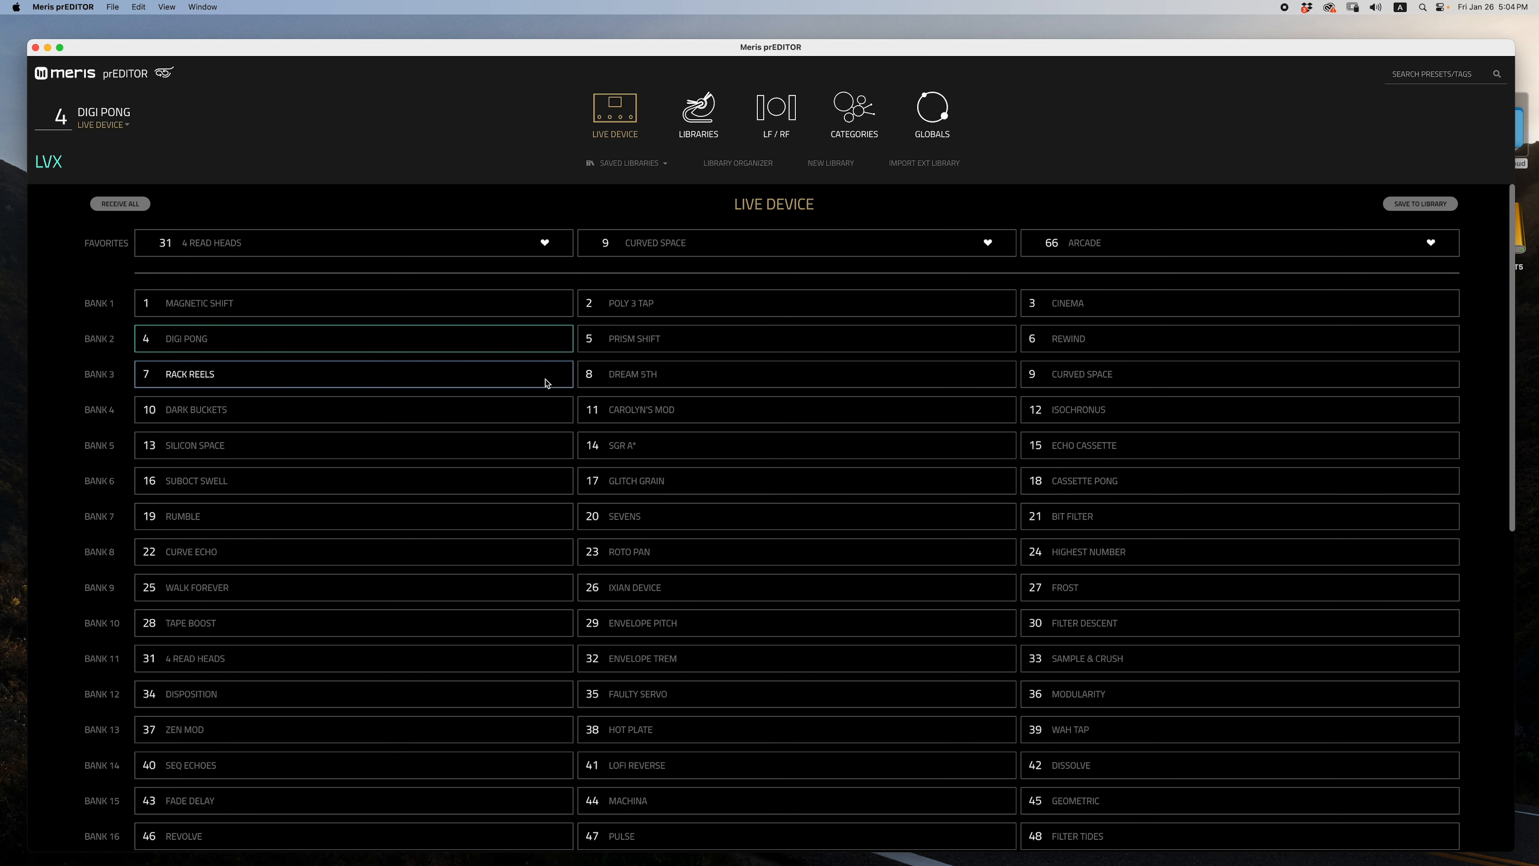
pyautogui.click(634, 378)
pyautogui.click(673, 343)
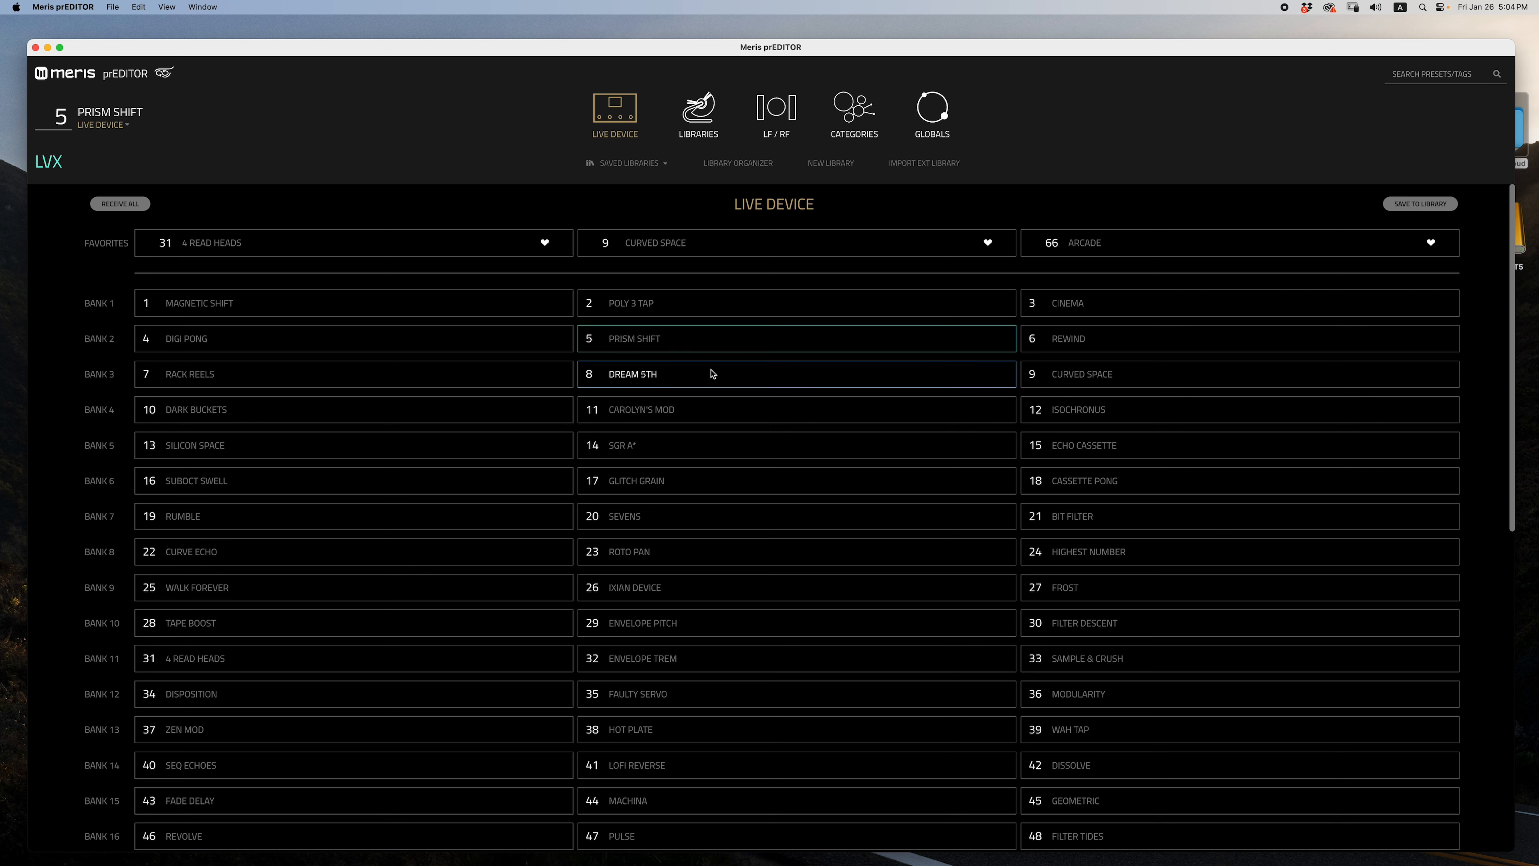
# - Step backward through the live-device presets one at a time from Prism Shift to Magnetic Shift
pyautogui.press('Left')
pyautogui.press('Left')
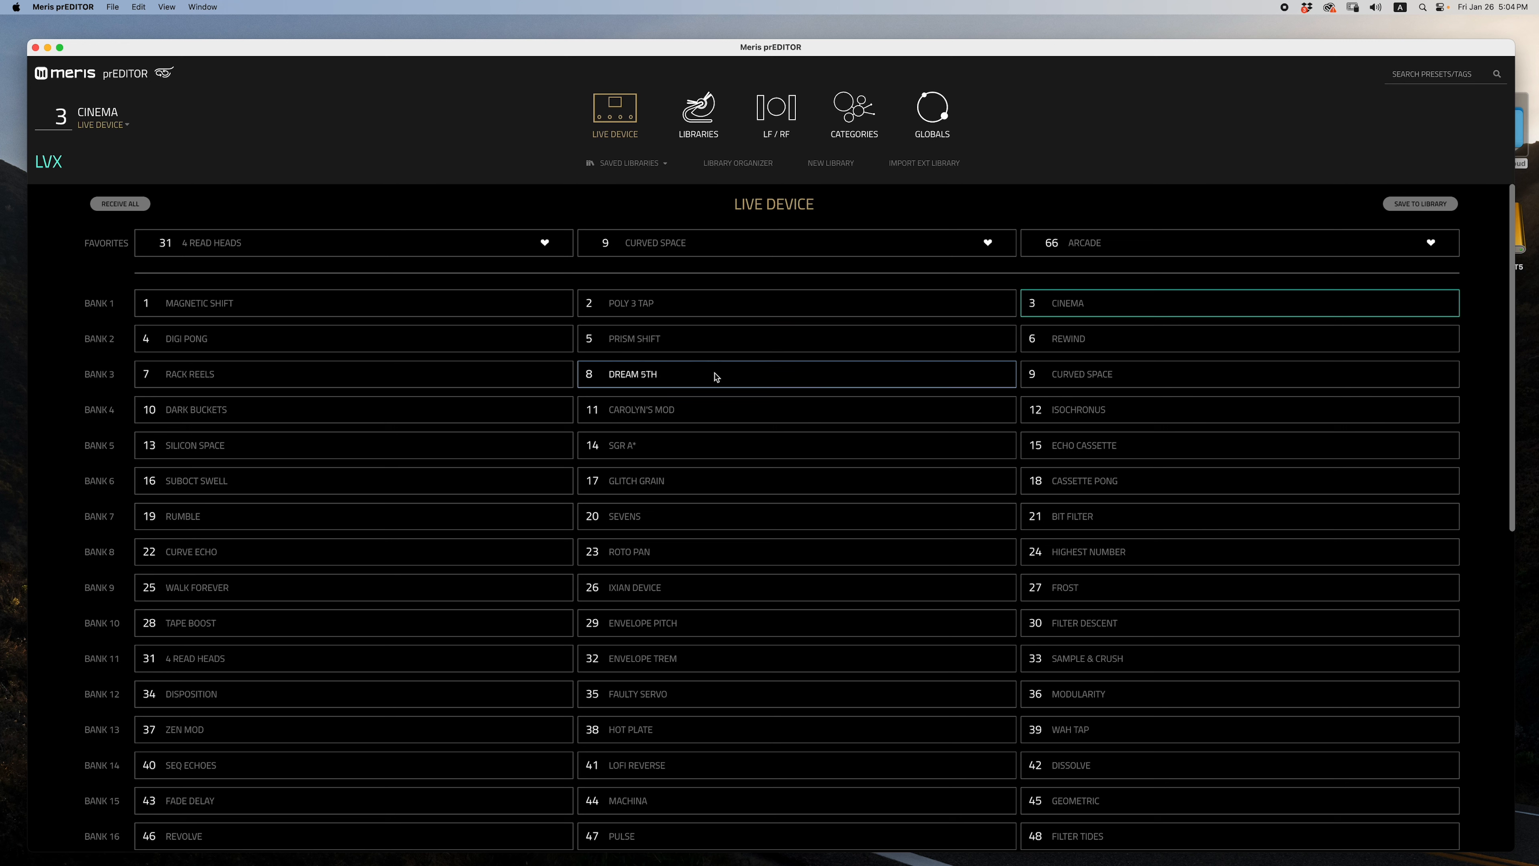
pyautogui.press('Left')
pyautogui.press('Left')
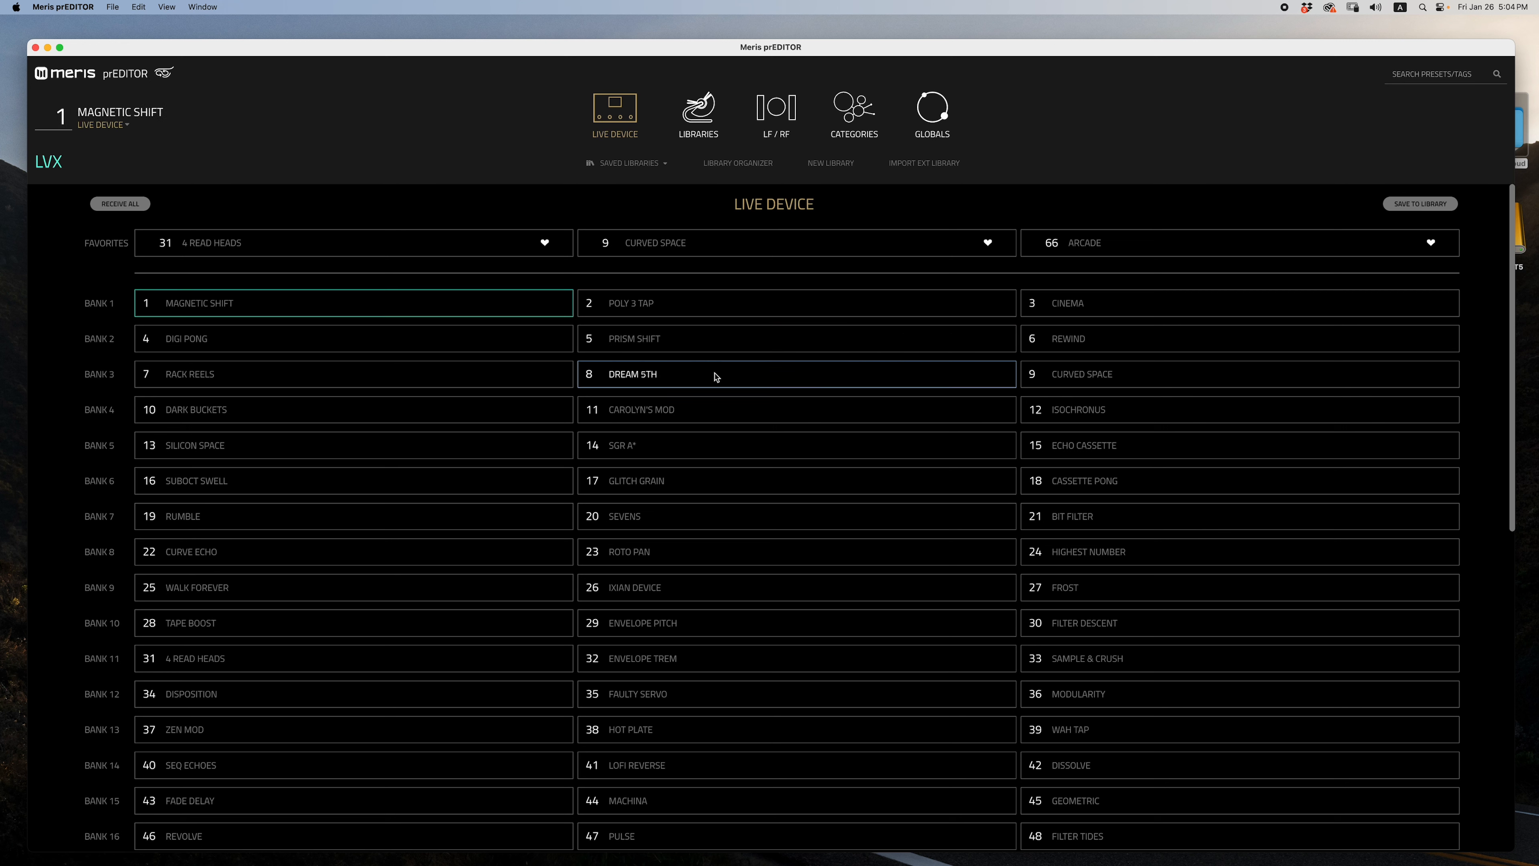
pyautogui.press('Left')
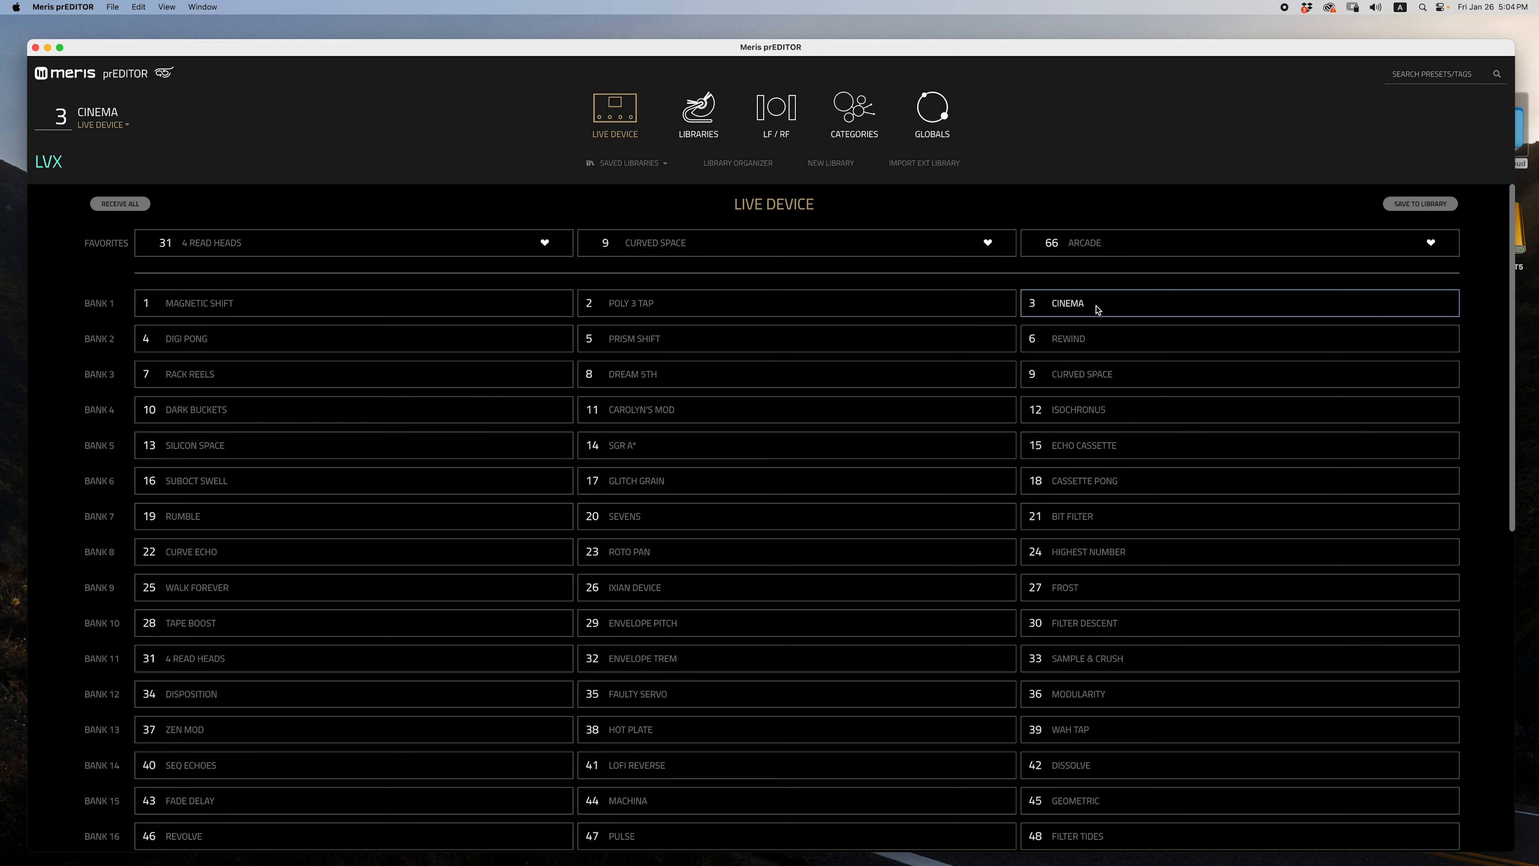
# - Switch the current library to Factory Presets to view it, and return to the live device's presets
pyautogui.click(129, 128)
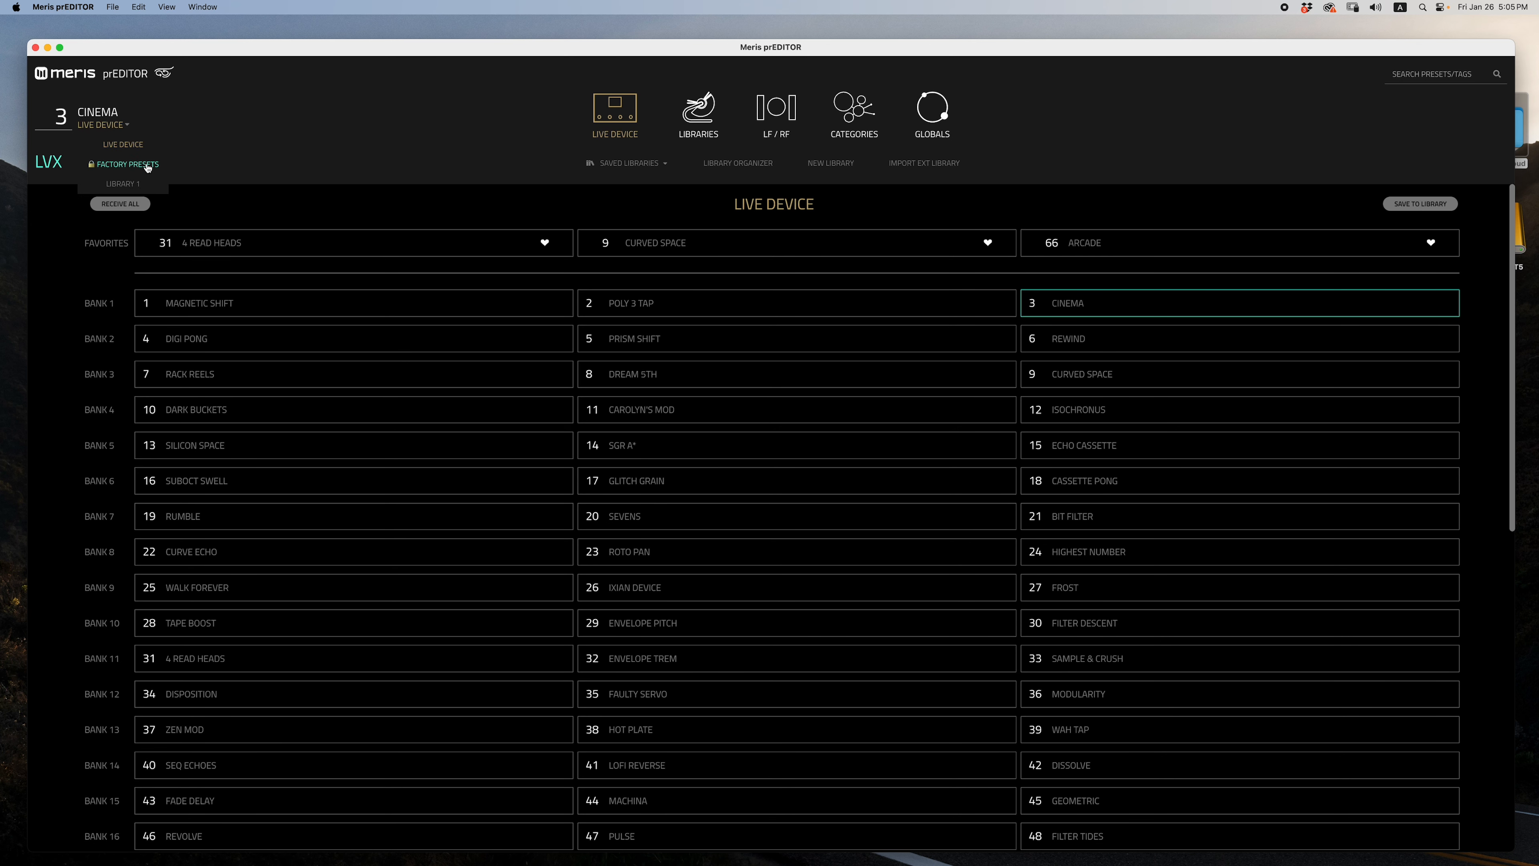
pyautogui.click(147, 167)
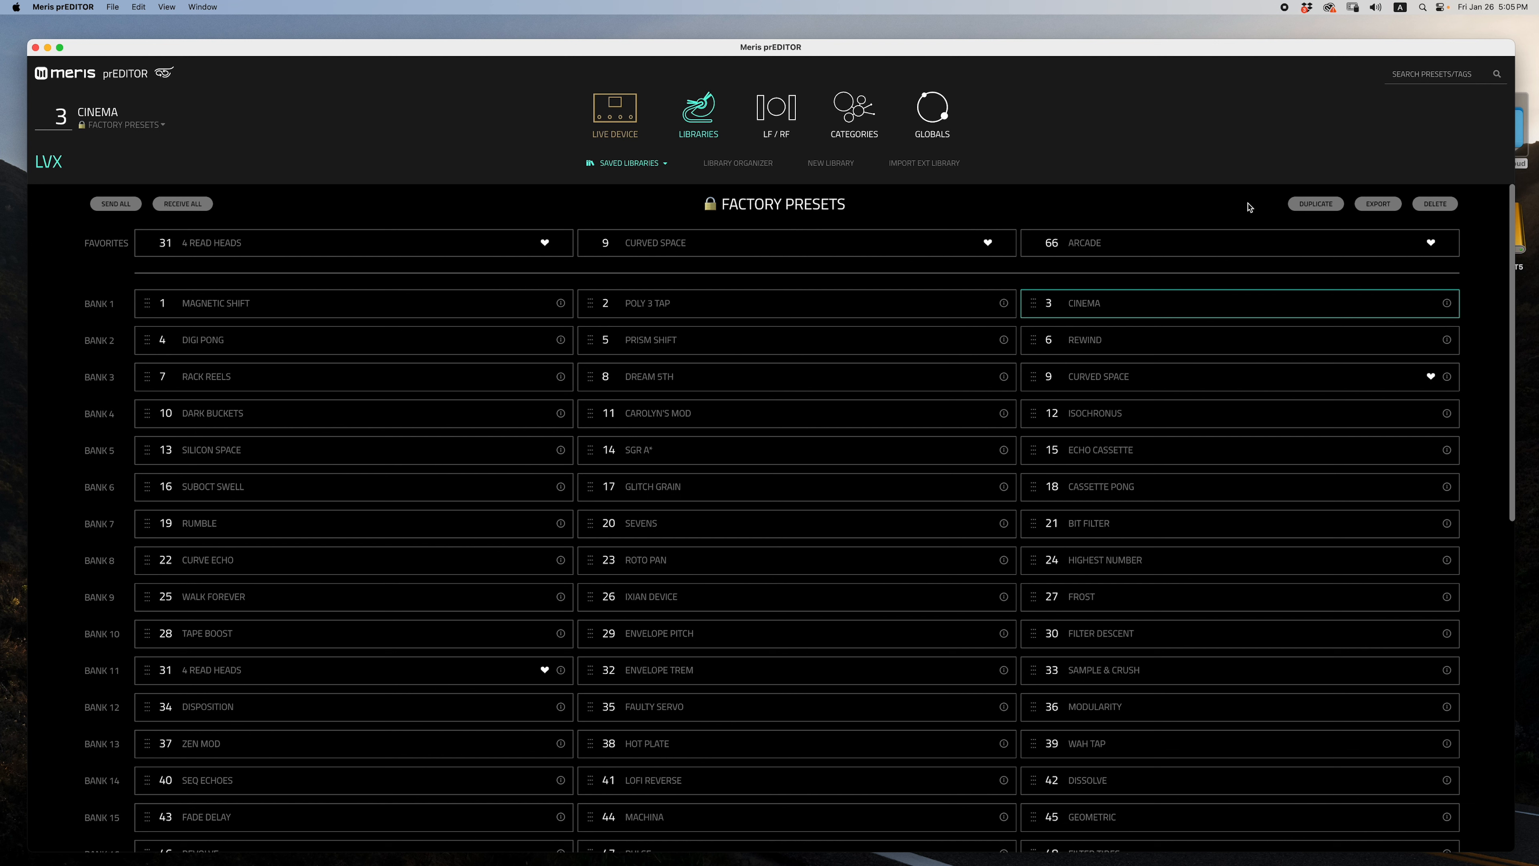
pyautogui.click(163, 129)
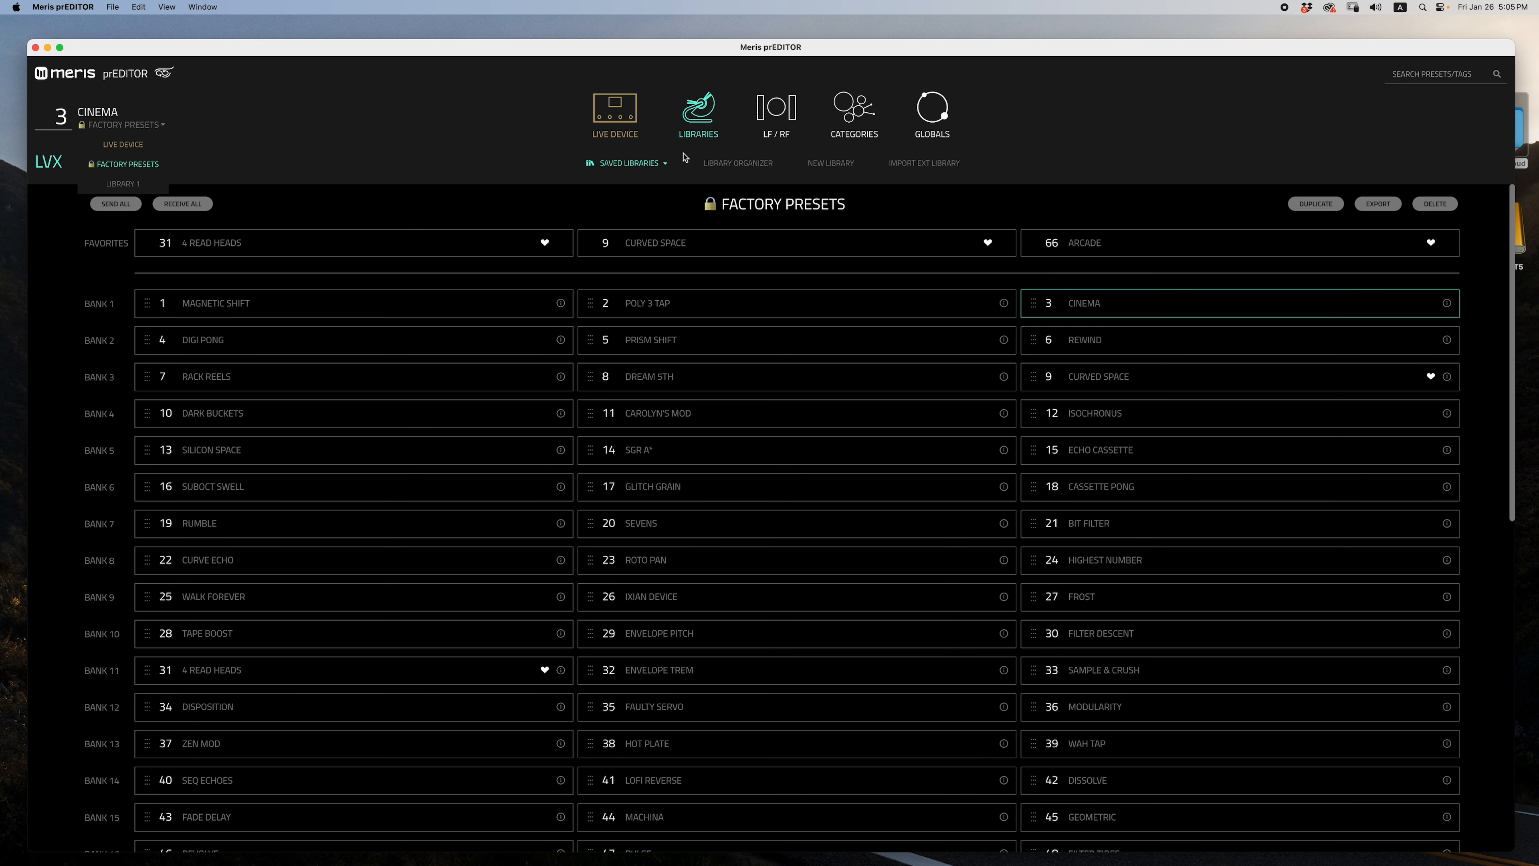
pyautogui.click(604, 127)
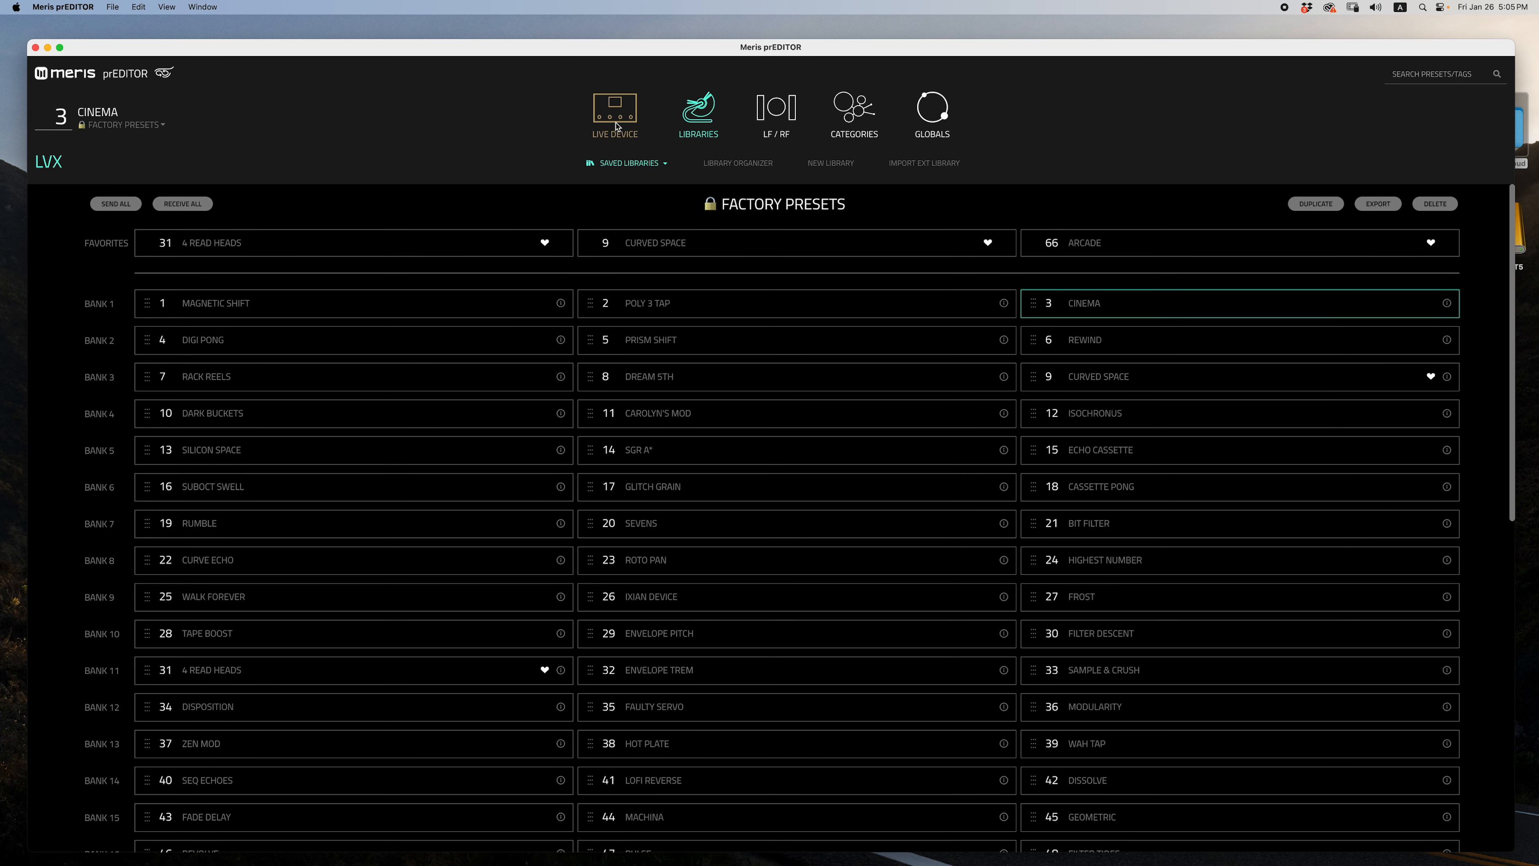
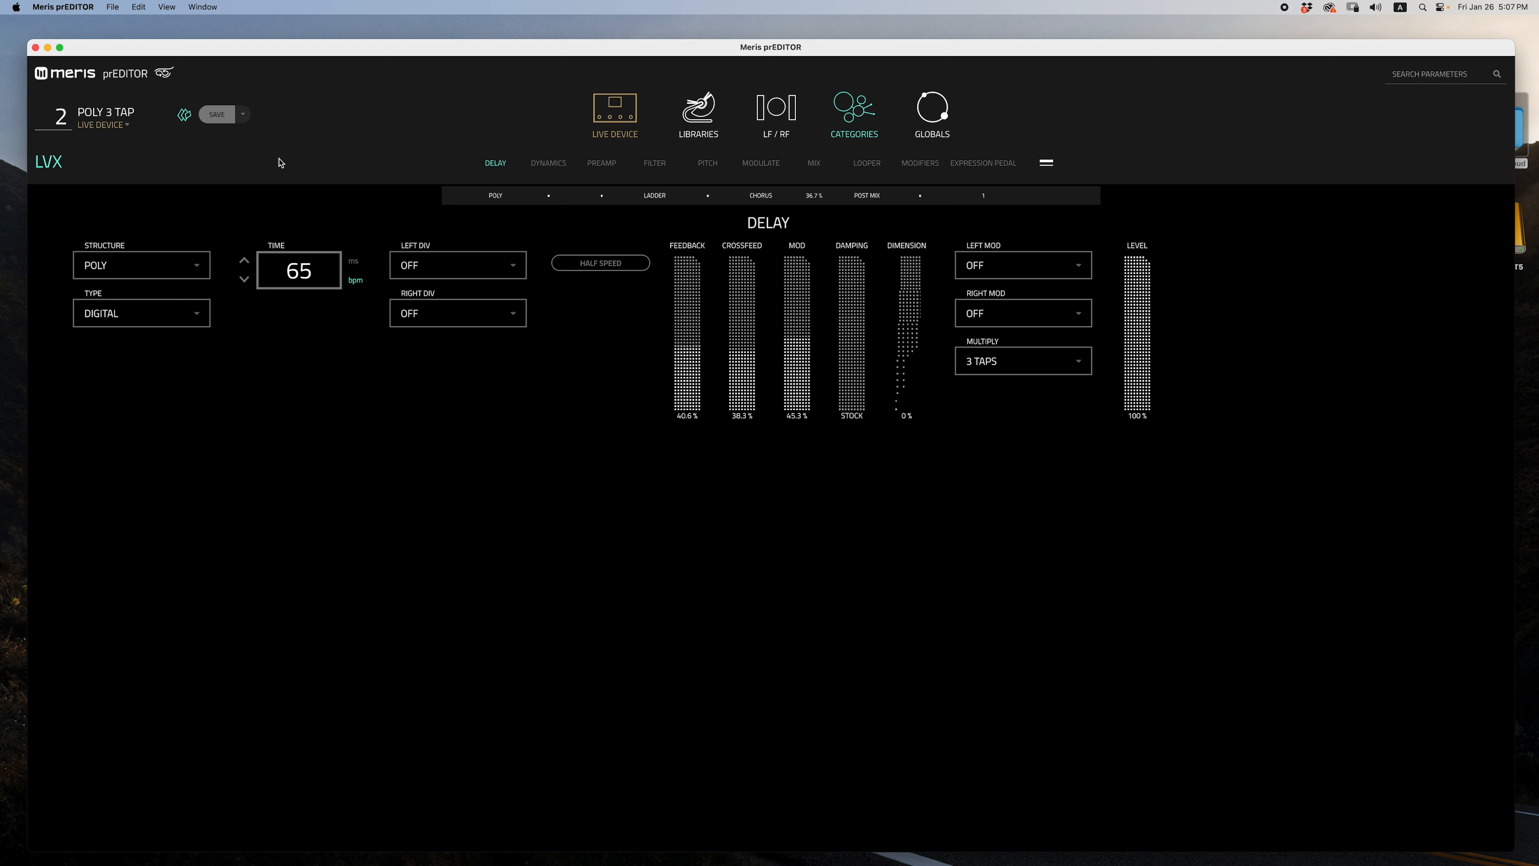
# - Set the delay damping of the Poly 3 Tap preset to 33.6 % and save the preset
pyautogui.click(848, 357)
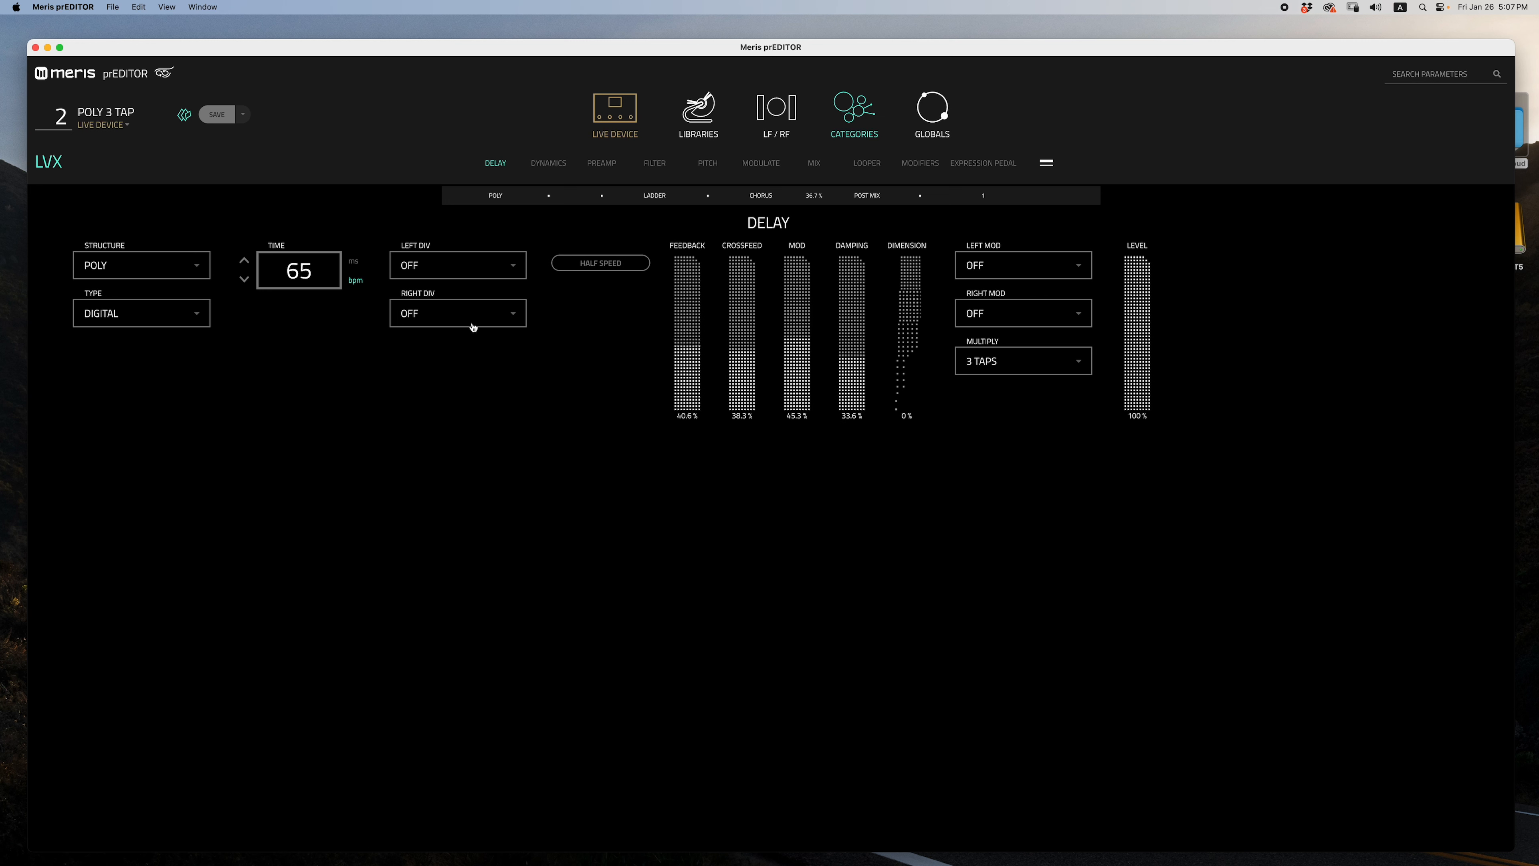
pyautogui.click(221, 116)
pyautogui.click(223, 121)
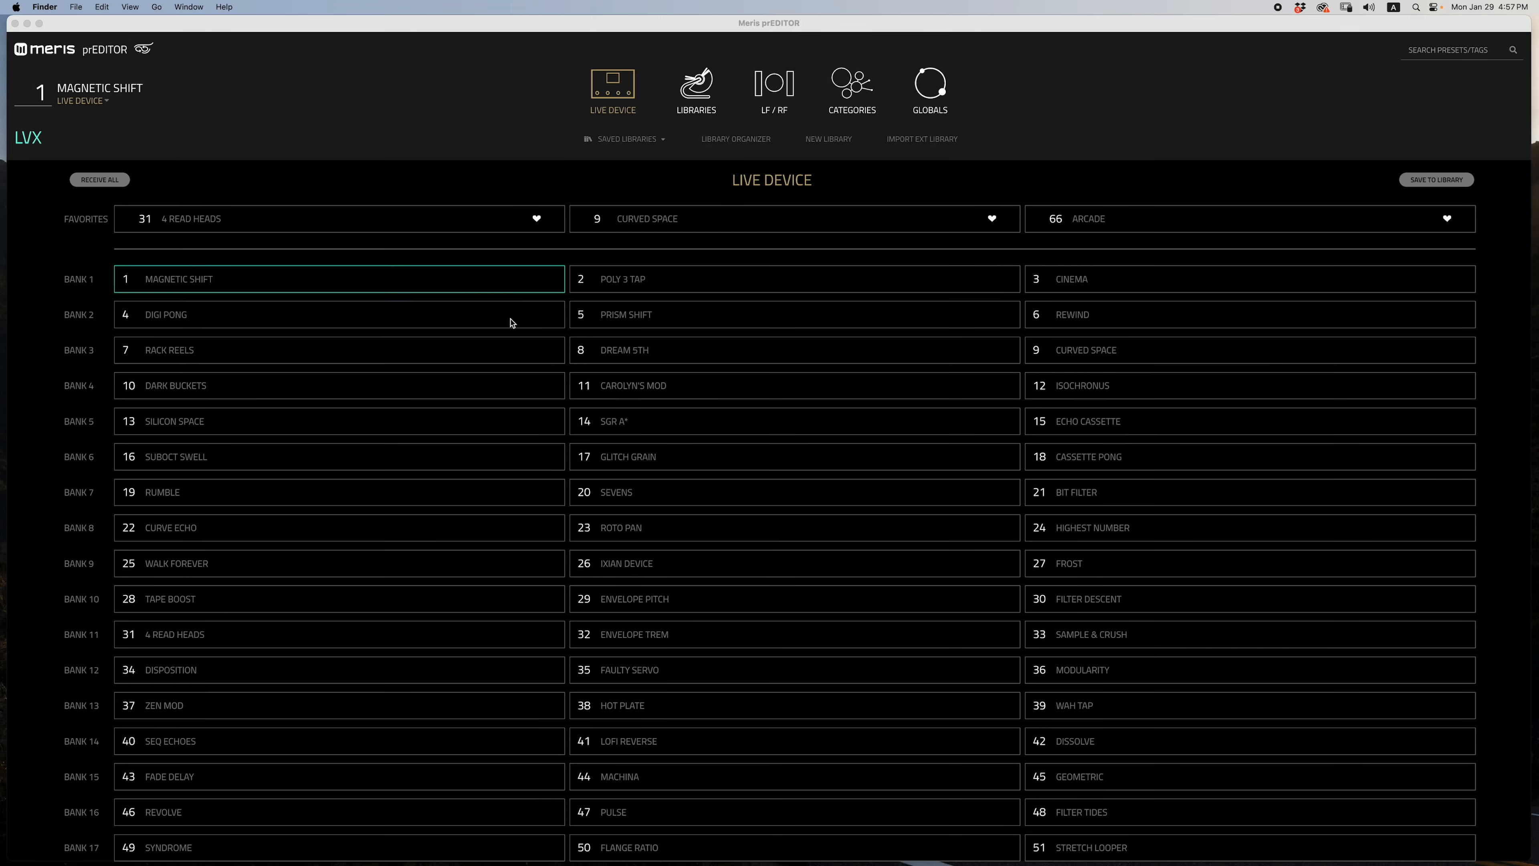
# - Recall live-device preset 66, Arcade, by entering its number, and locate it in bank 22
pyautogui.click(601, 279)
pyautogui.click(526, 291)
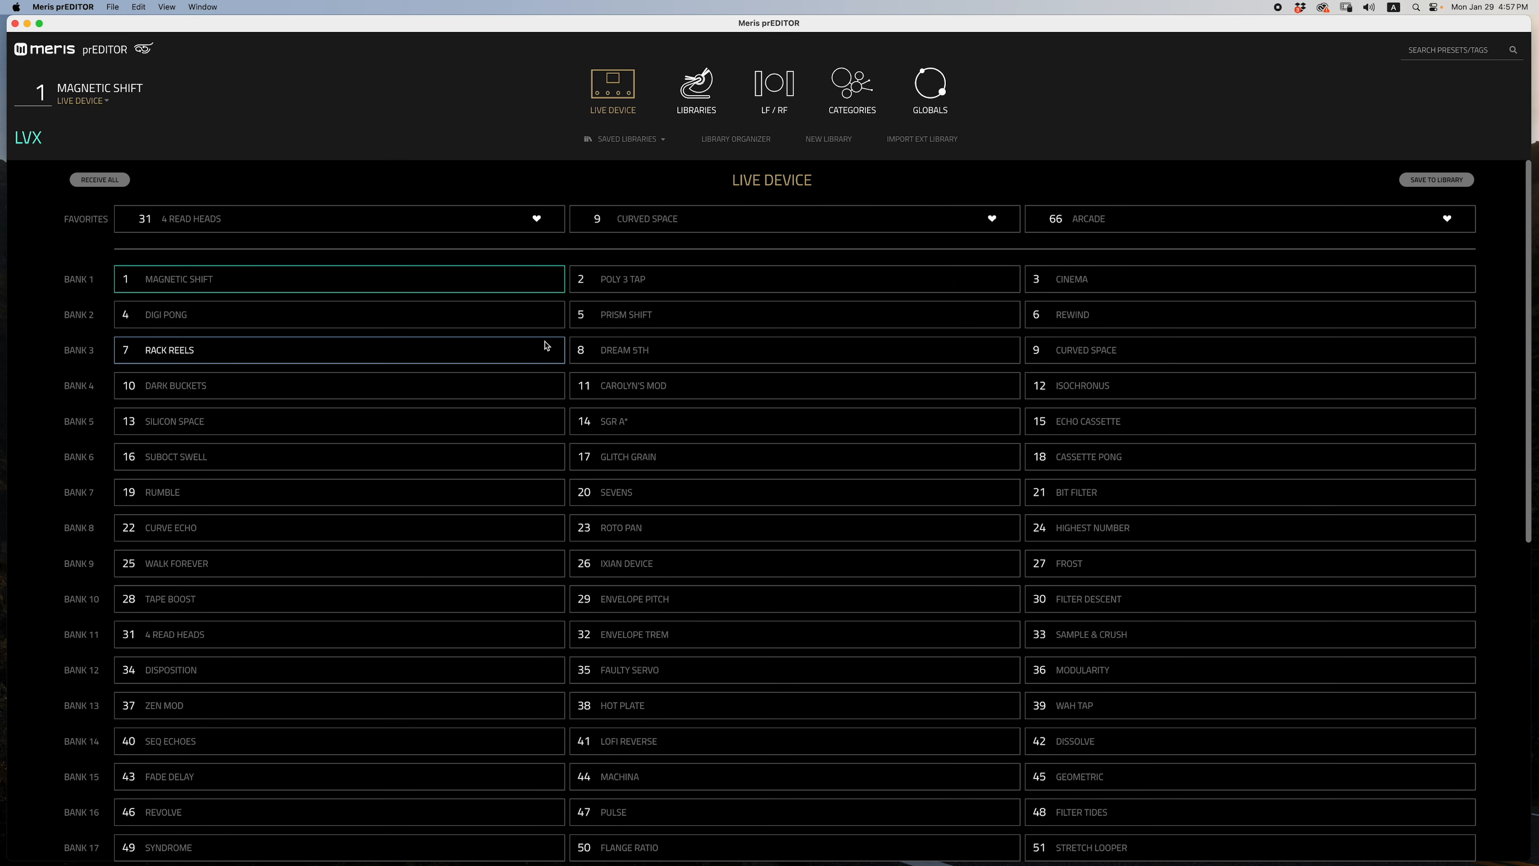
pyautogui.click(43, 93)
pyautogui.write('66')
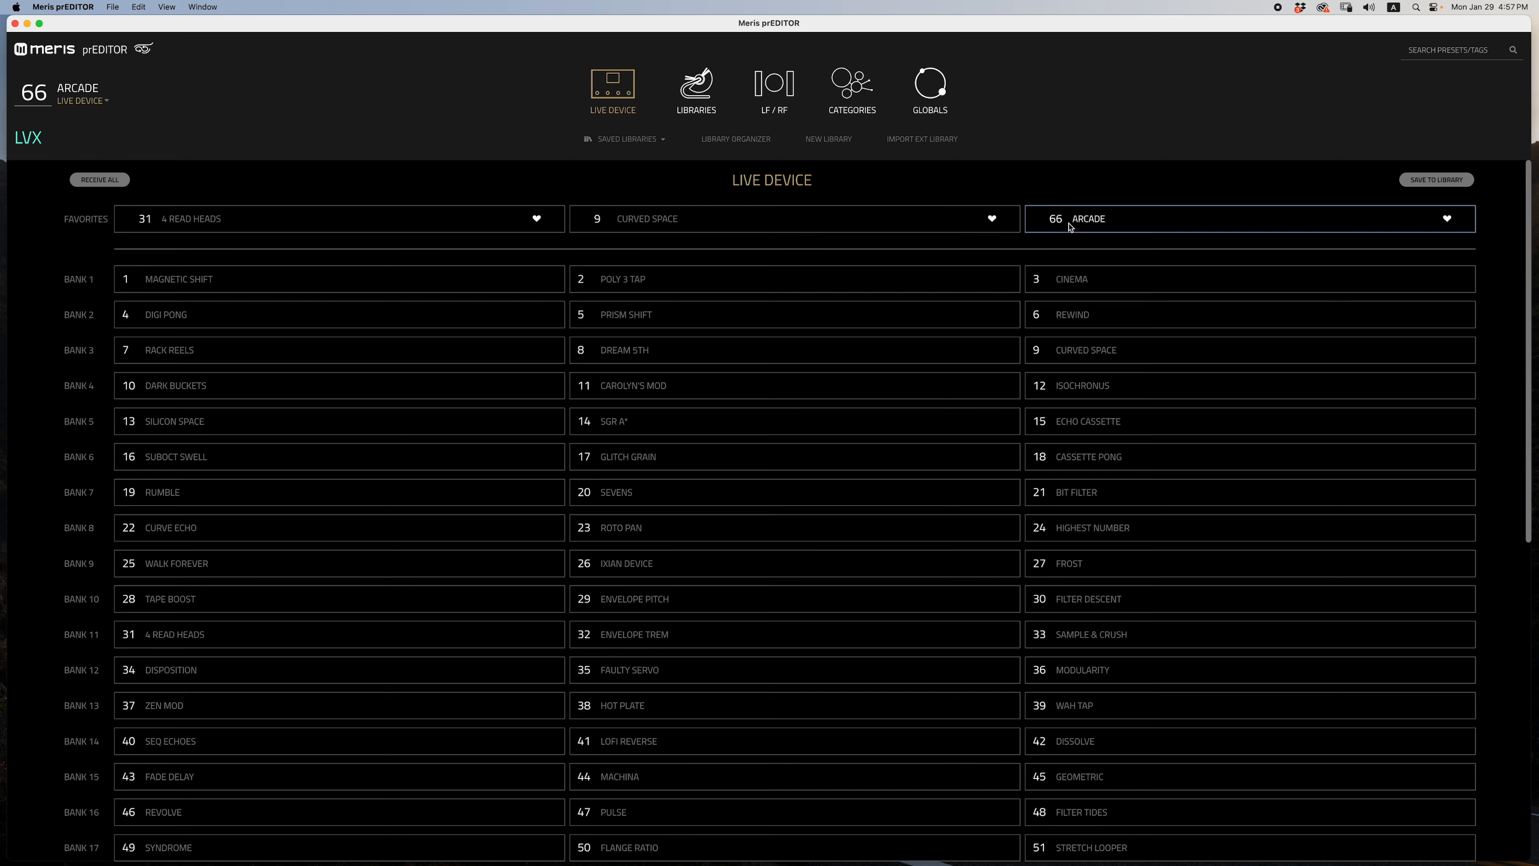
pyautogui.moveTo(1528, 284); pyautogui.dragTo(1528, 603)
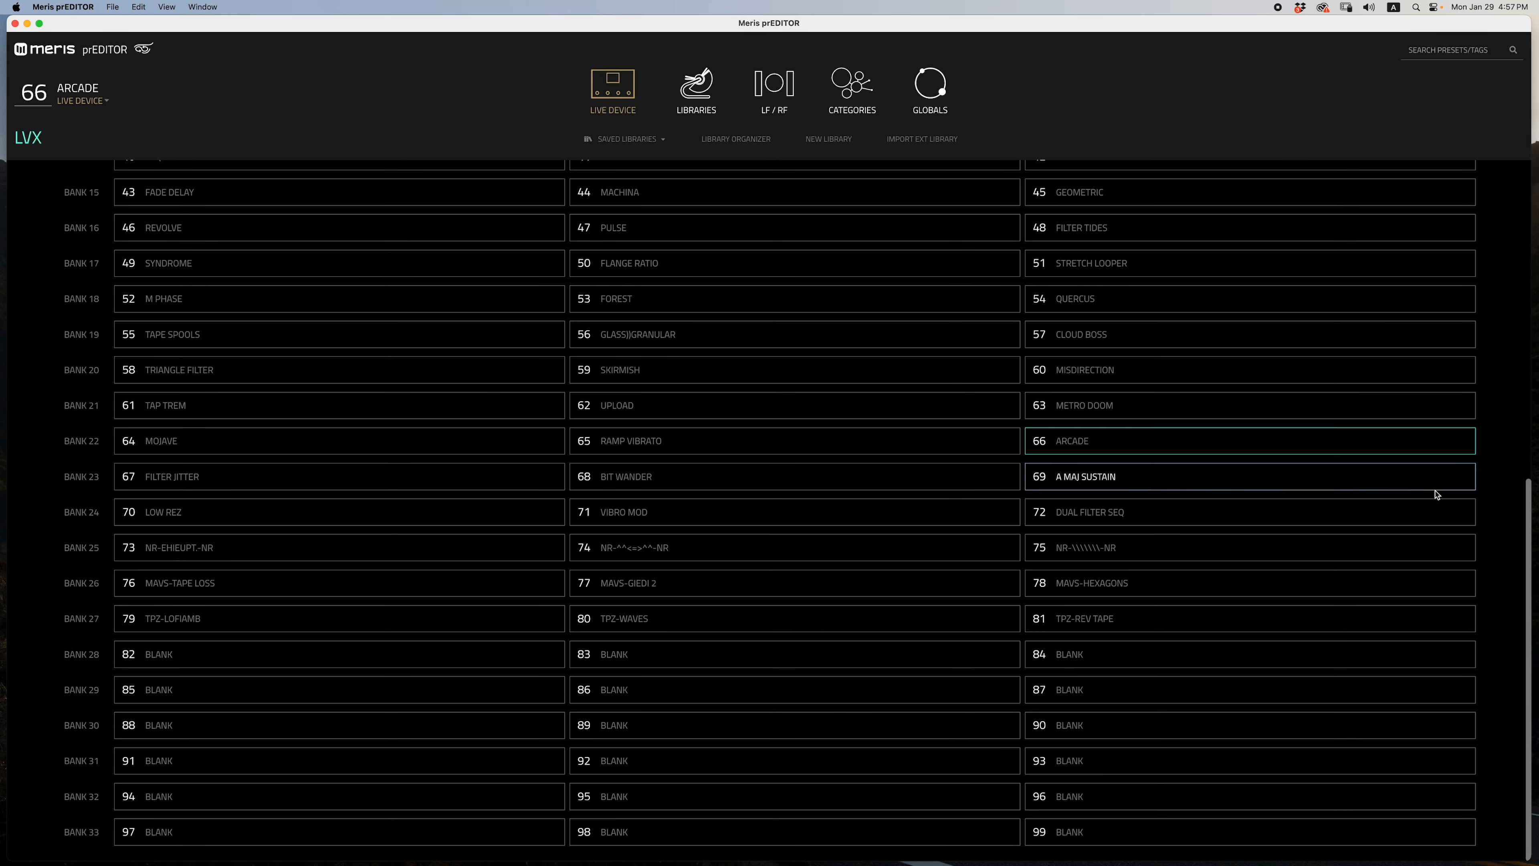
# - Save all of the live device's presets to a library
pyautogui.scroll(10, 1530, 531)
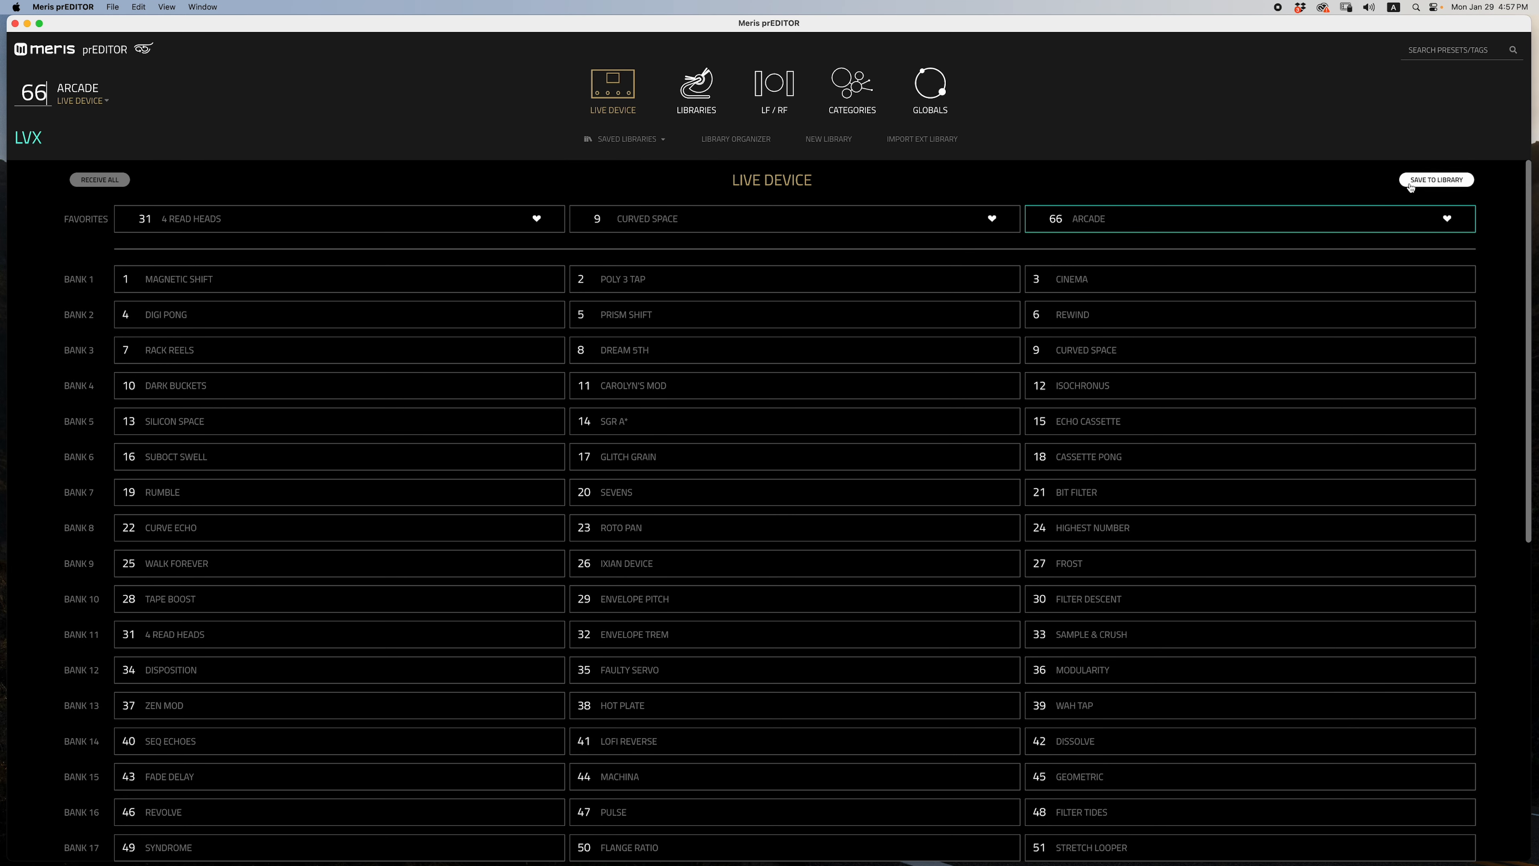
pyautogui.click(1449, 180)
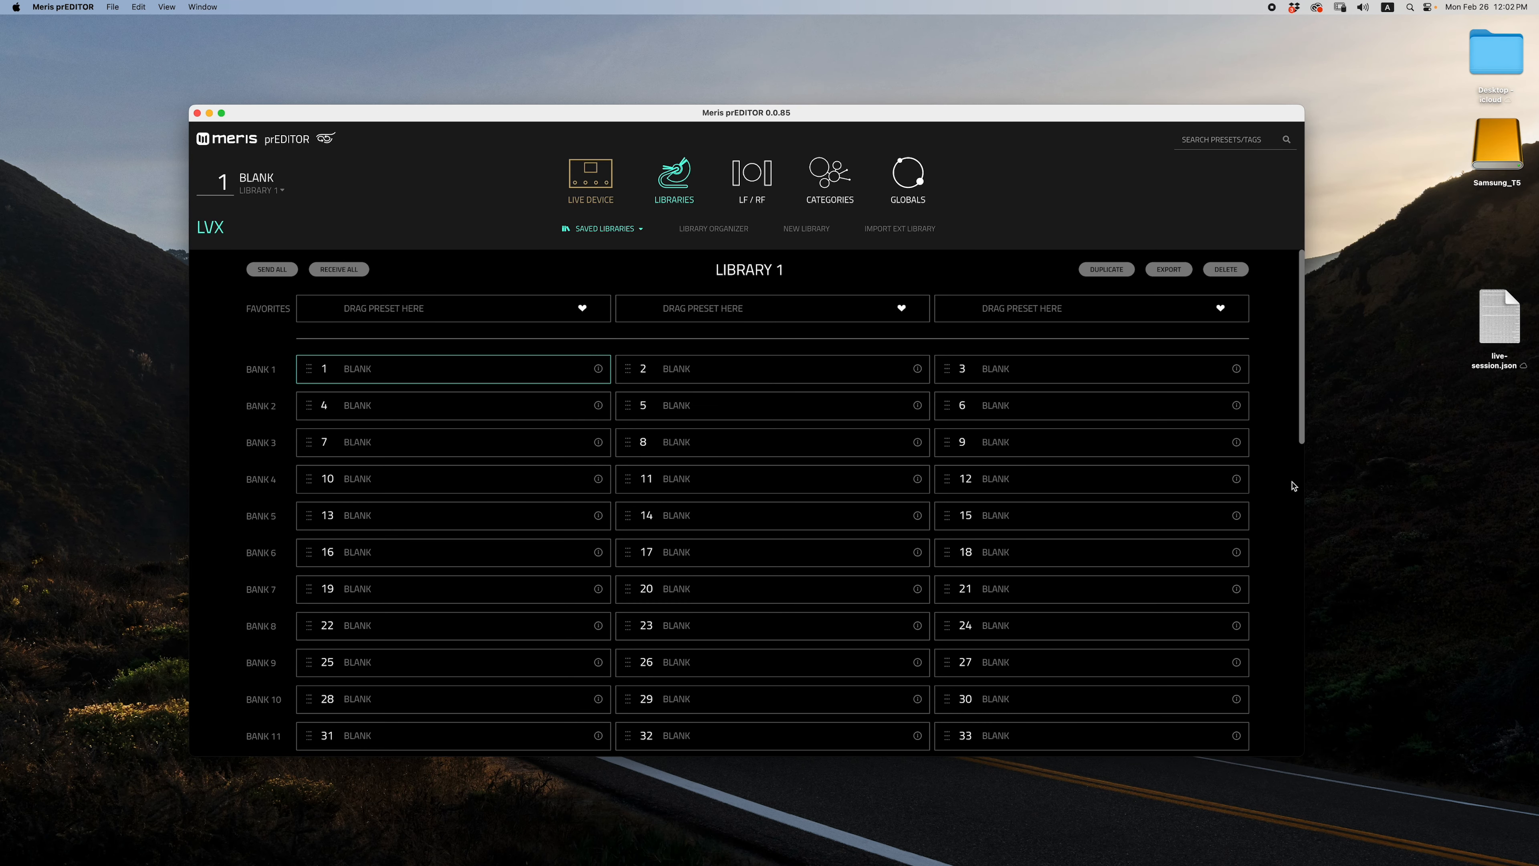
# - Import the live-session.json file from the desktop as an external library
pyautogui.click(888, 229)
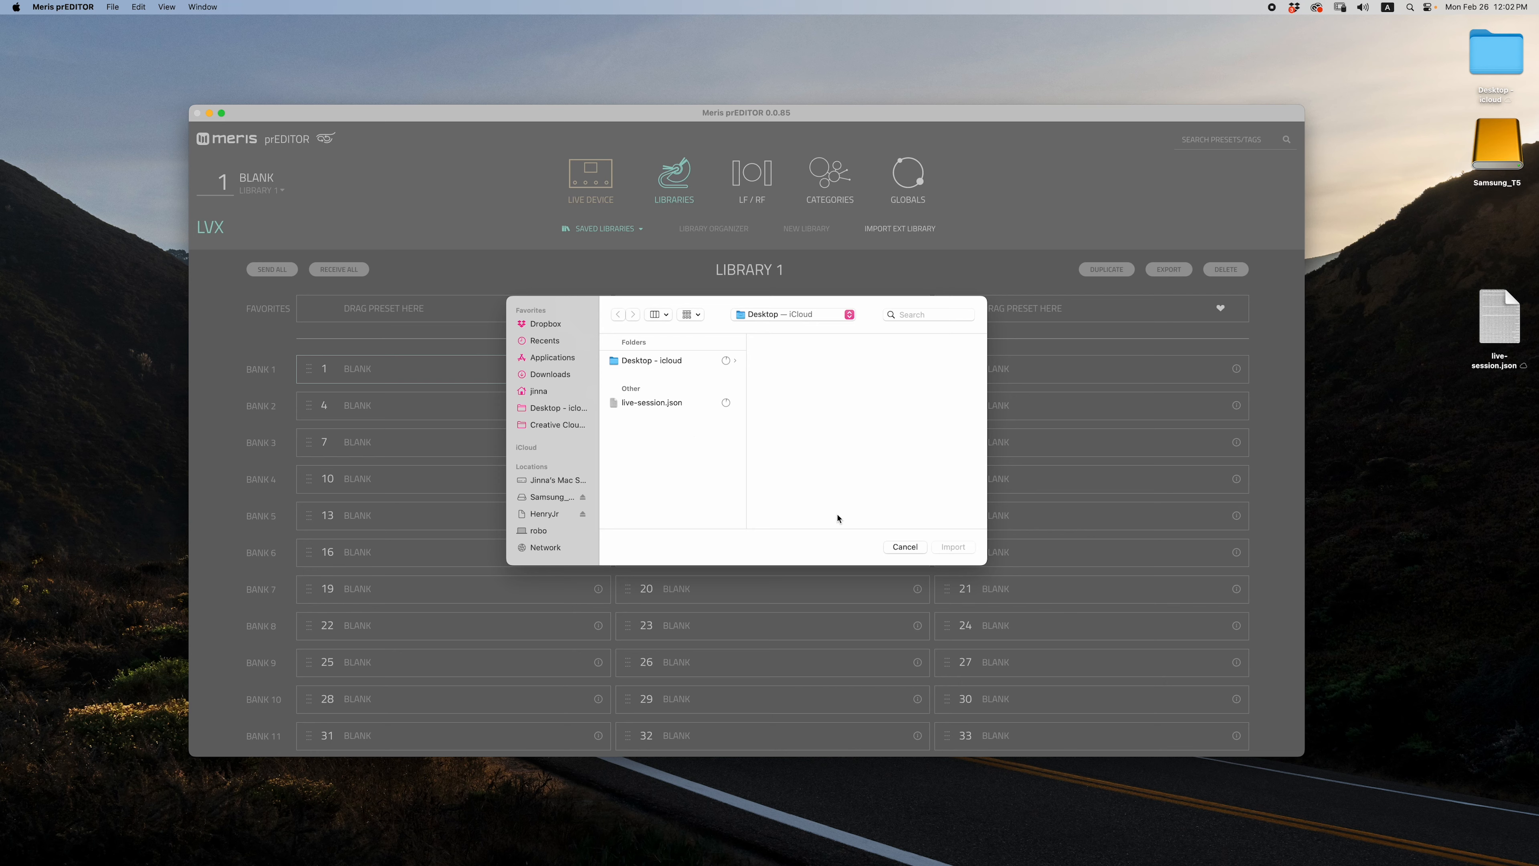
pyautogui.click(915, 543)
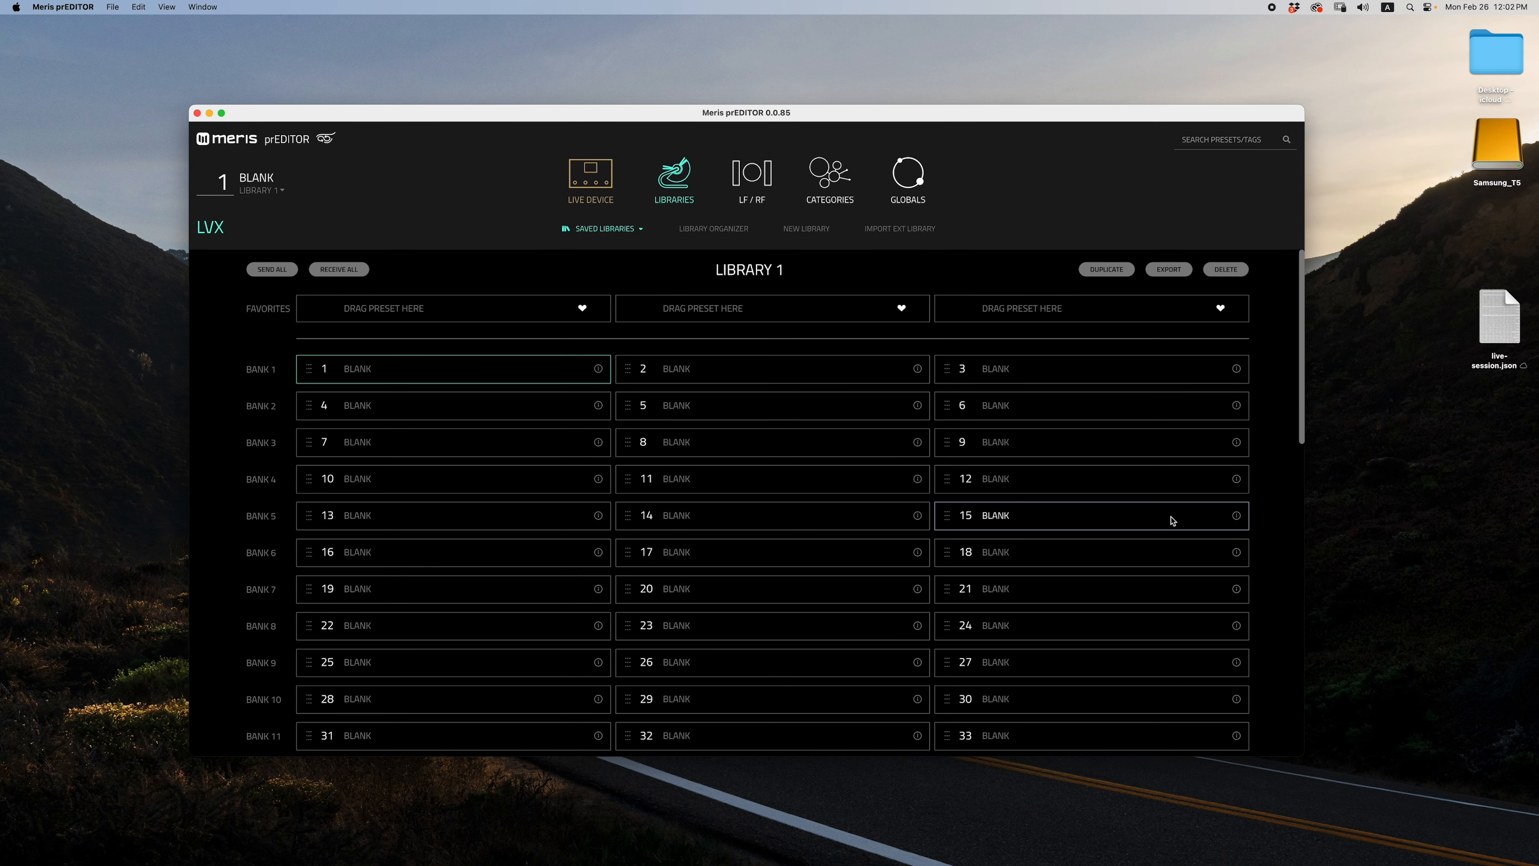
pyautogui.moveTo(1499, 318); pyautogui.dragTo(790, 273)
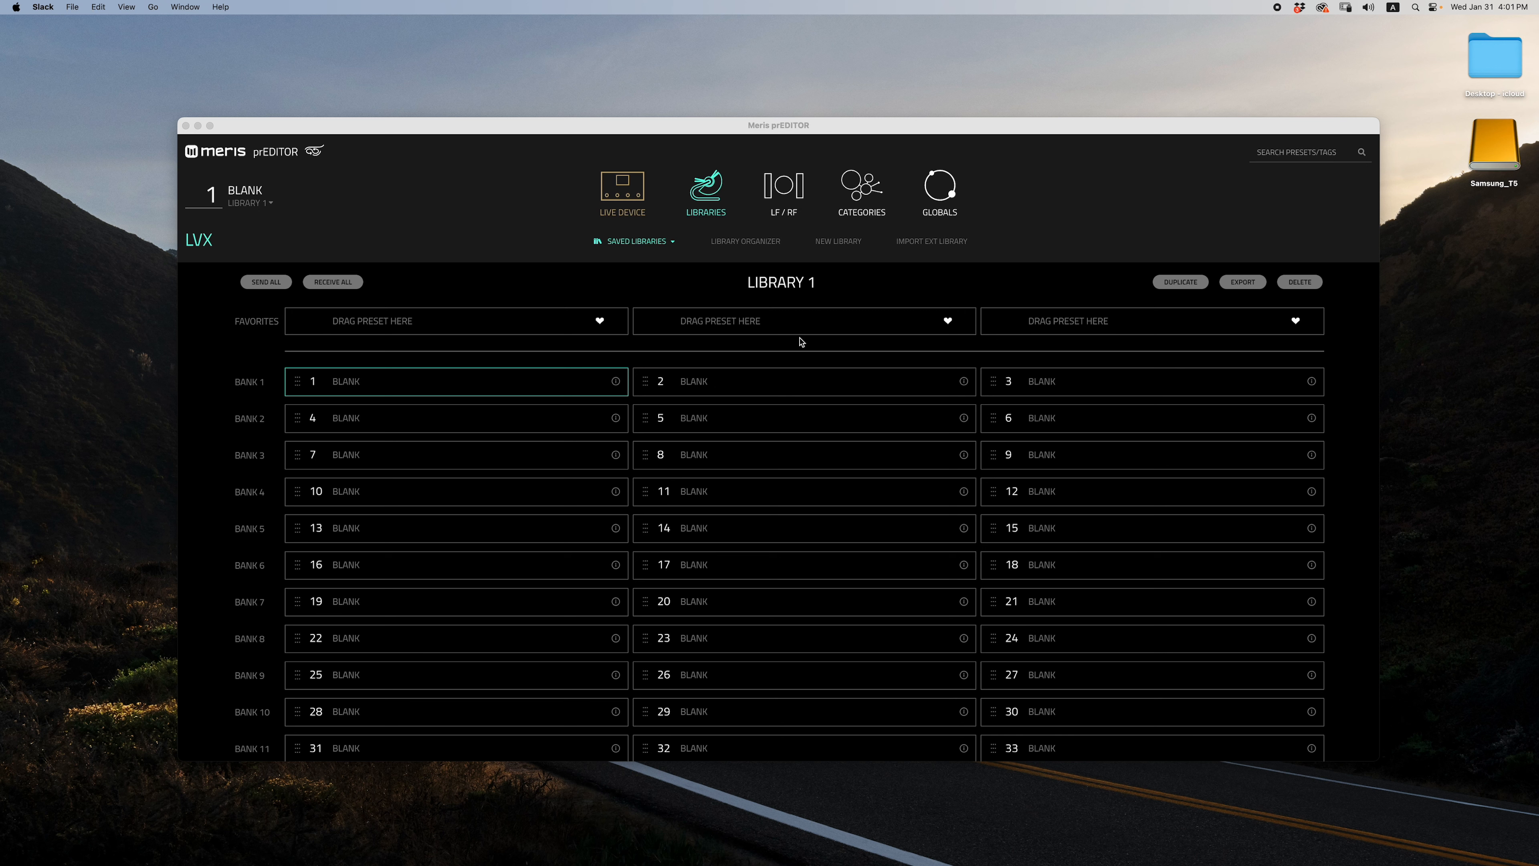
# - View the Factory Presets library among the saved libraries, and return to Library 1
pyautogui.click(667, 245)
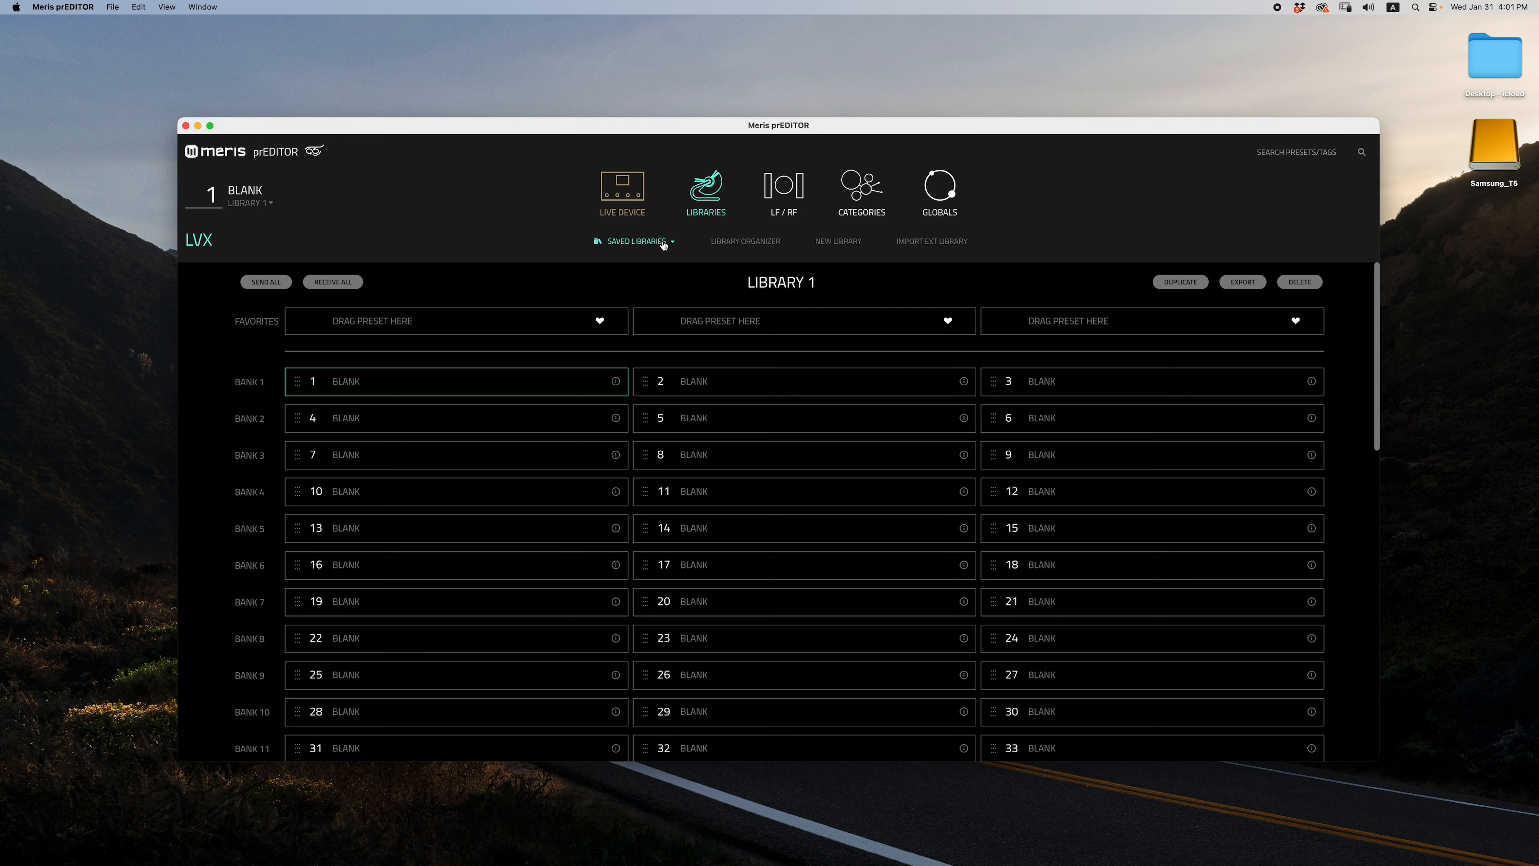
pyautogui.click(662, 249)
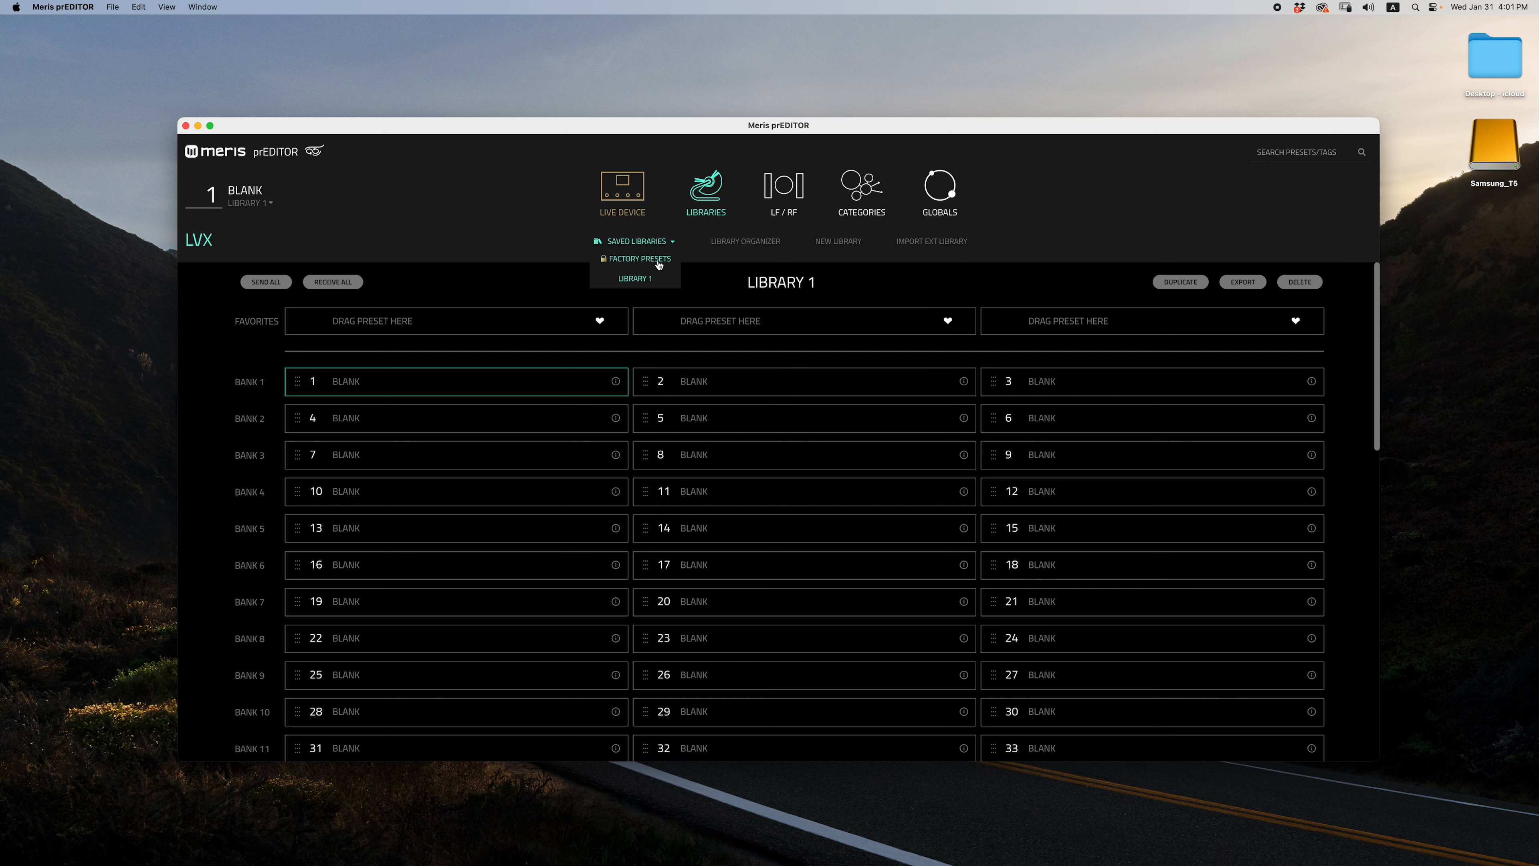
pyautogui.click(659, 261)
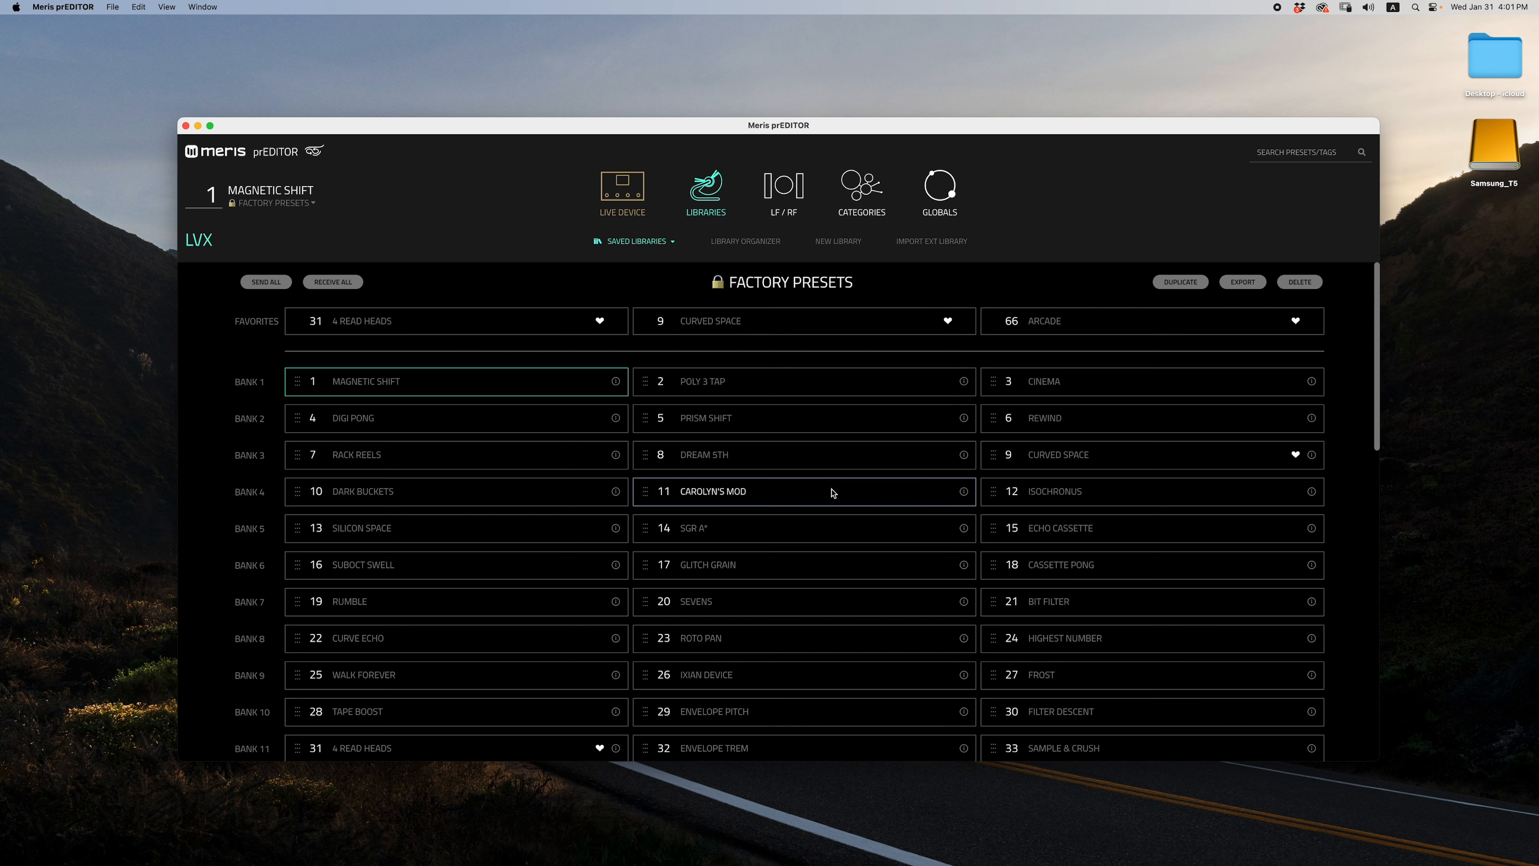
pyautogui.click(660, 242)
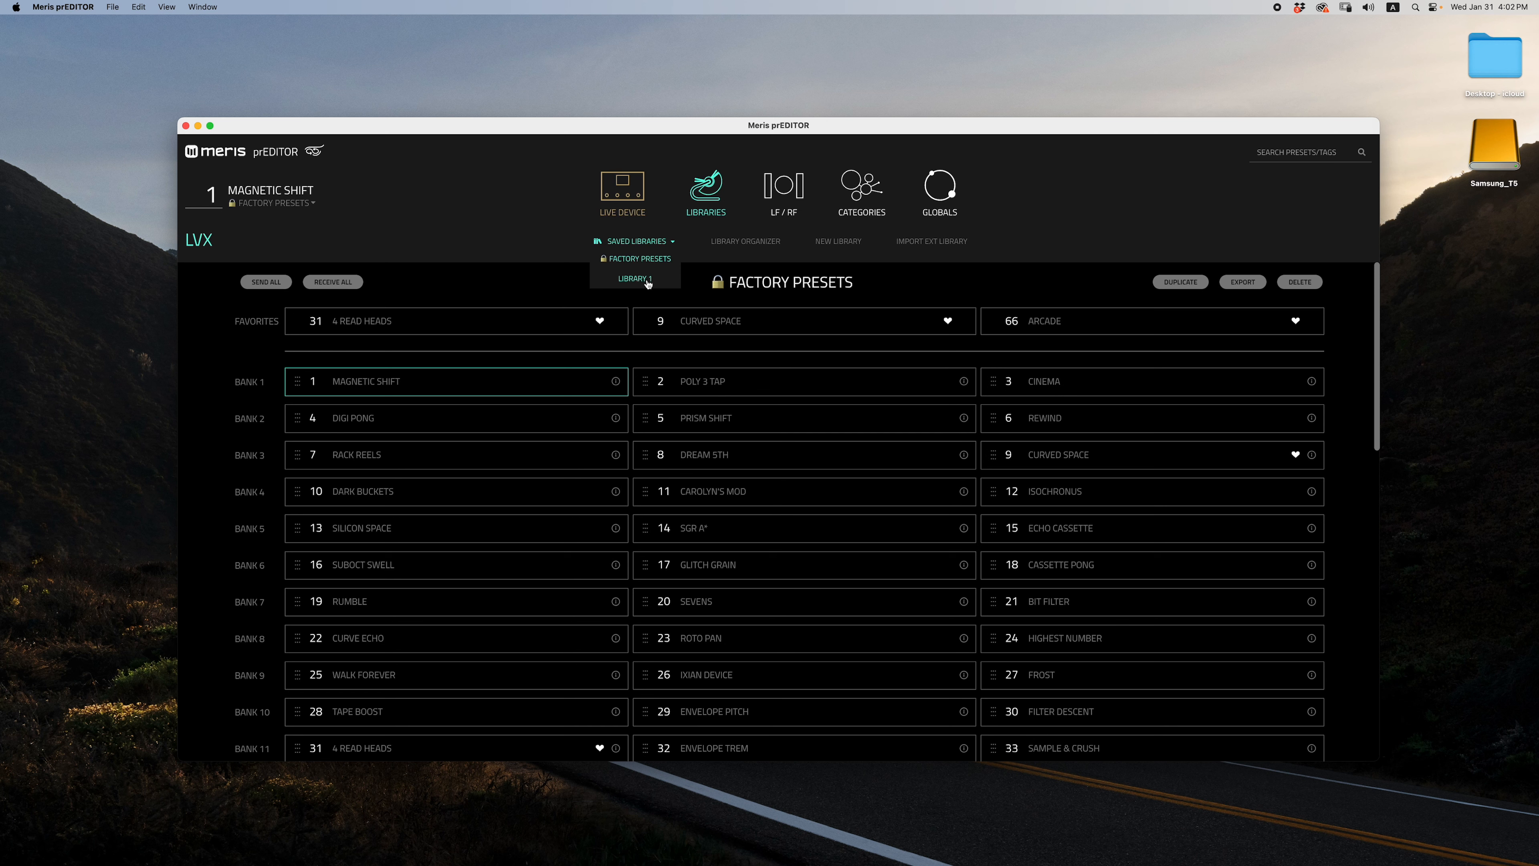
pyautogui.click(634, 279)
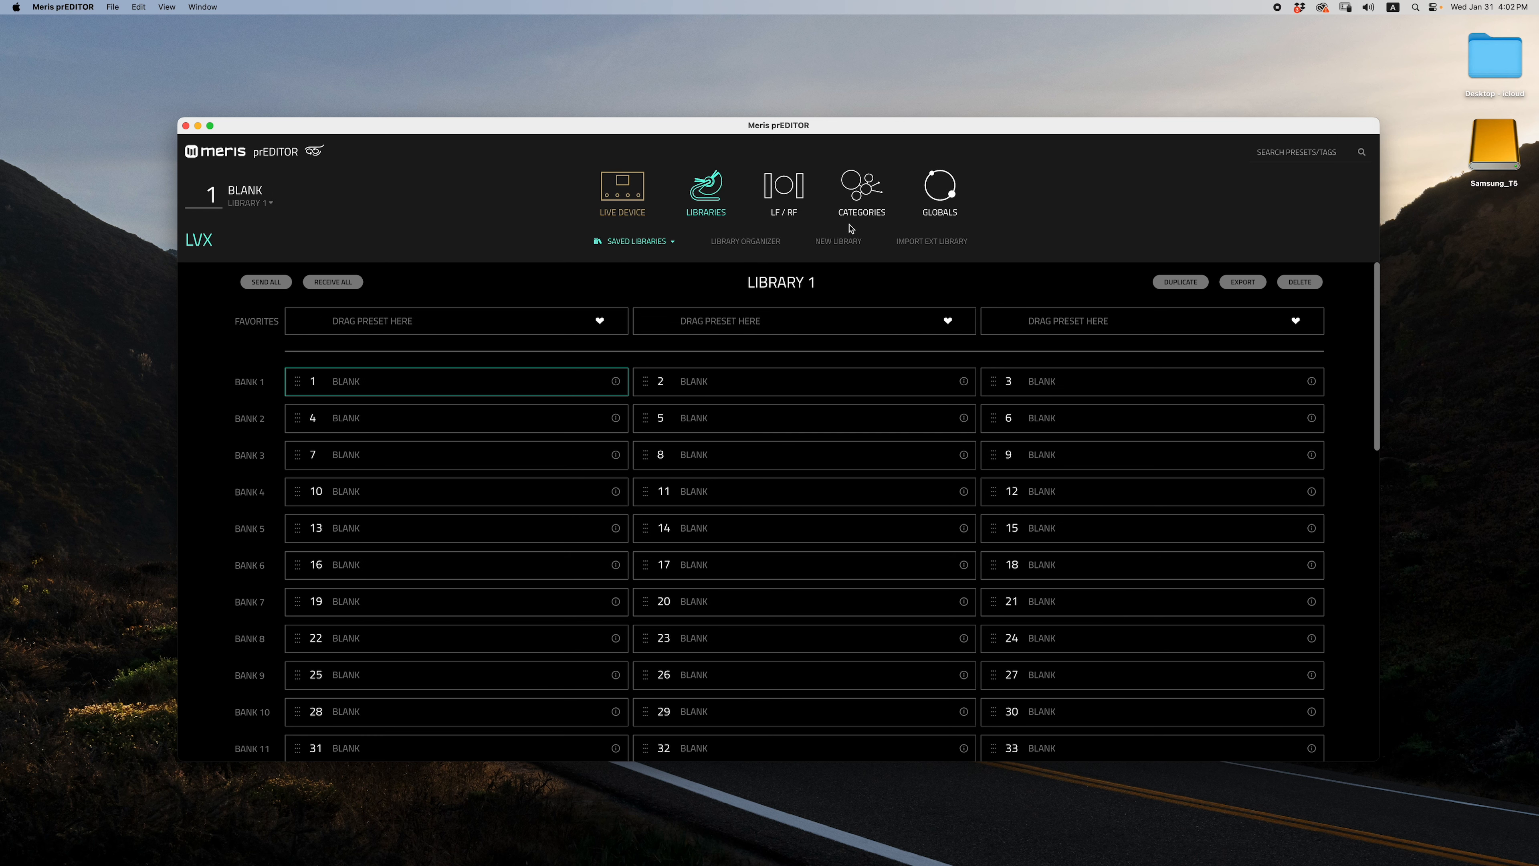
# - Create new blank libraries up to Library 5 and check them among the saved libraries
pyautogui.click(843, 245)
pyautogui.click(668, 243)
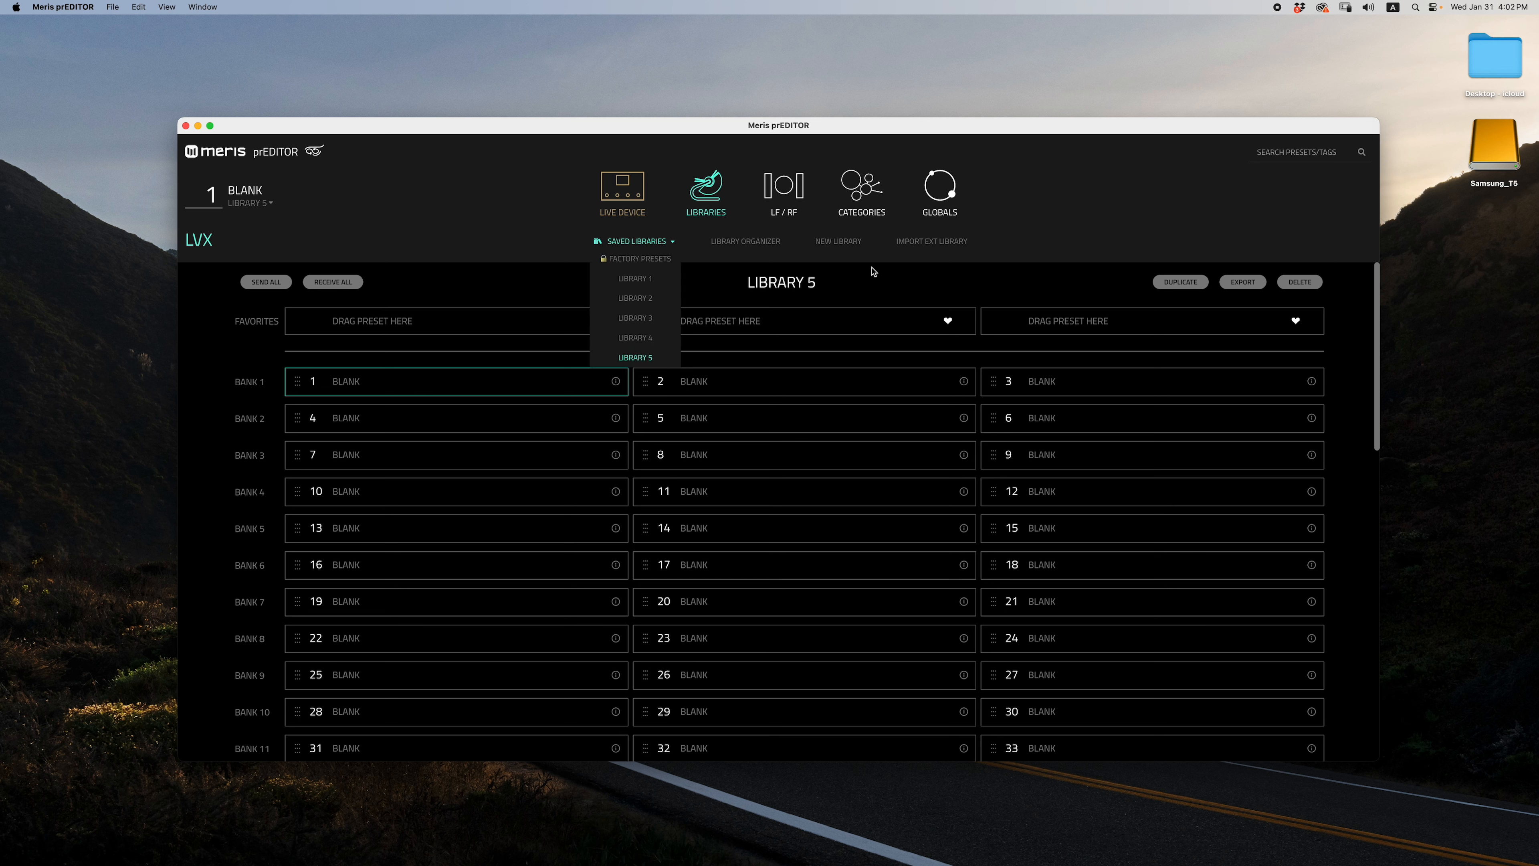
pyautogui.click(919, 288)
pyautogui.click(944, 242)
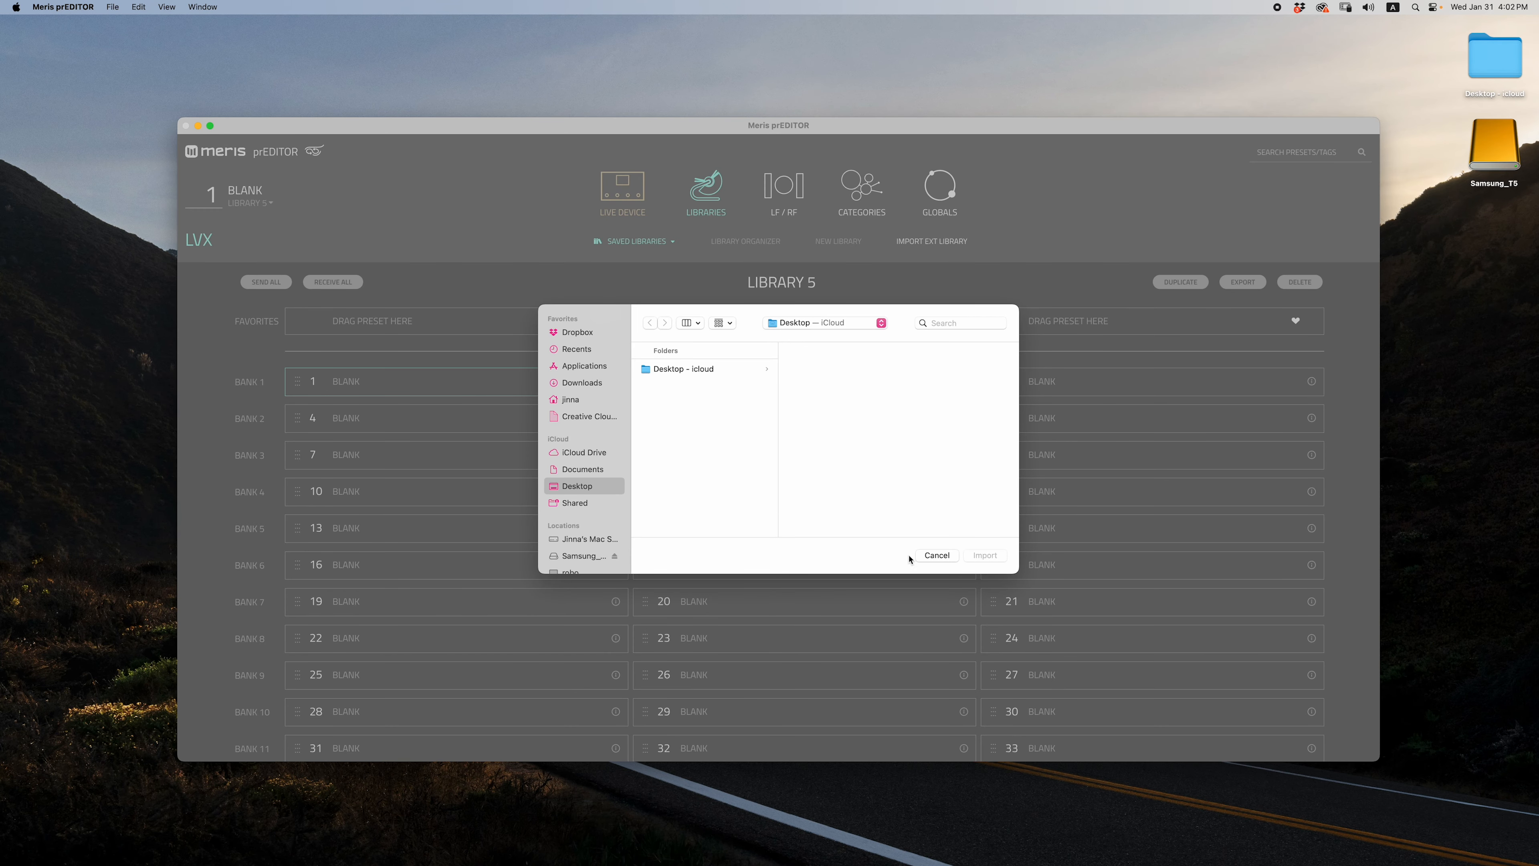
pyautogui.click(937, 557)
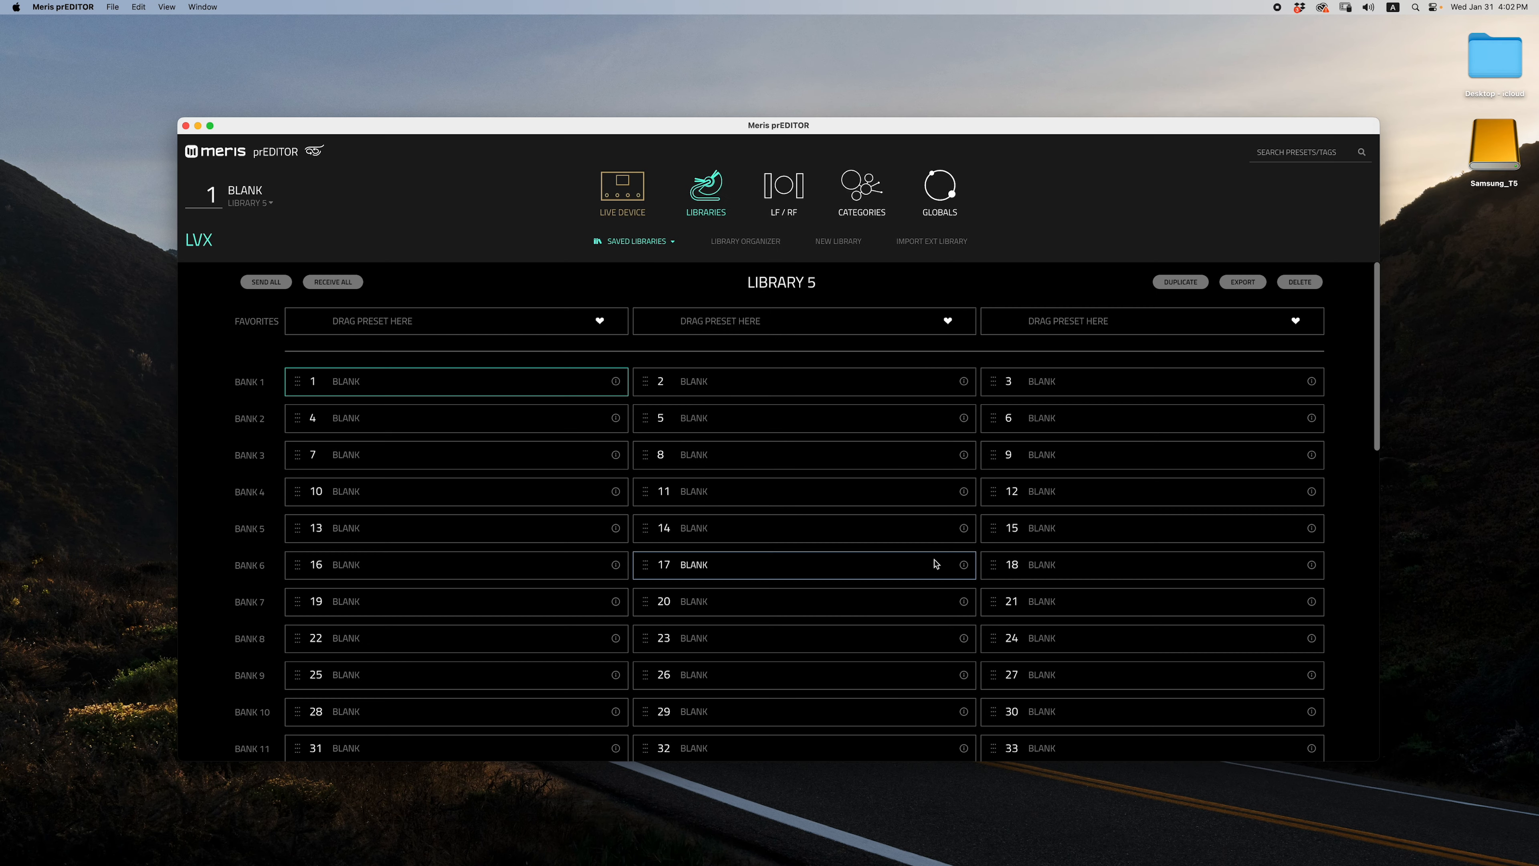
pyautogui.click(272, 292)
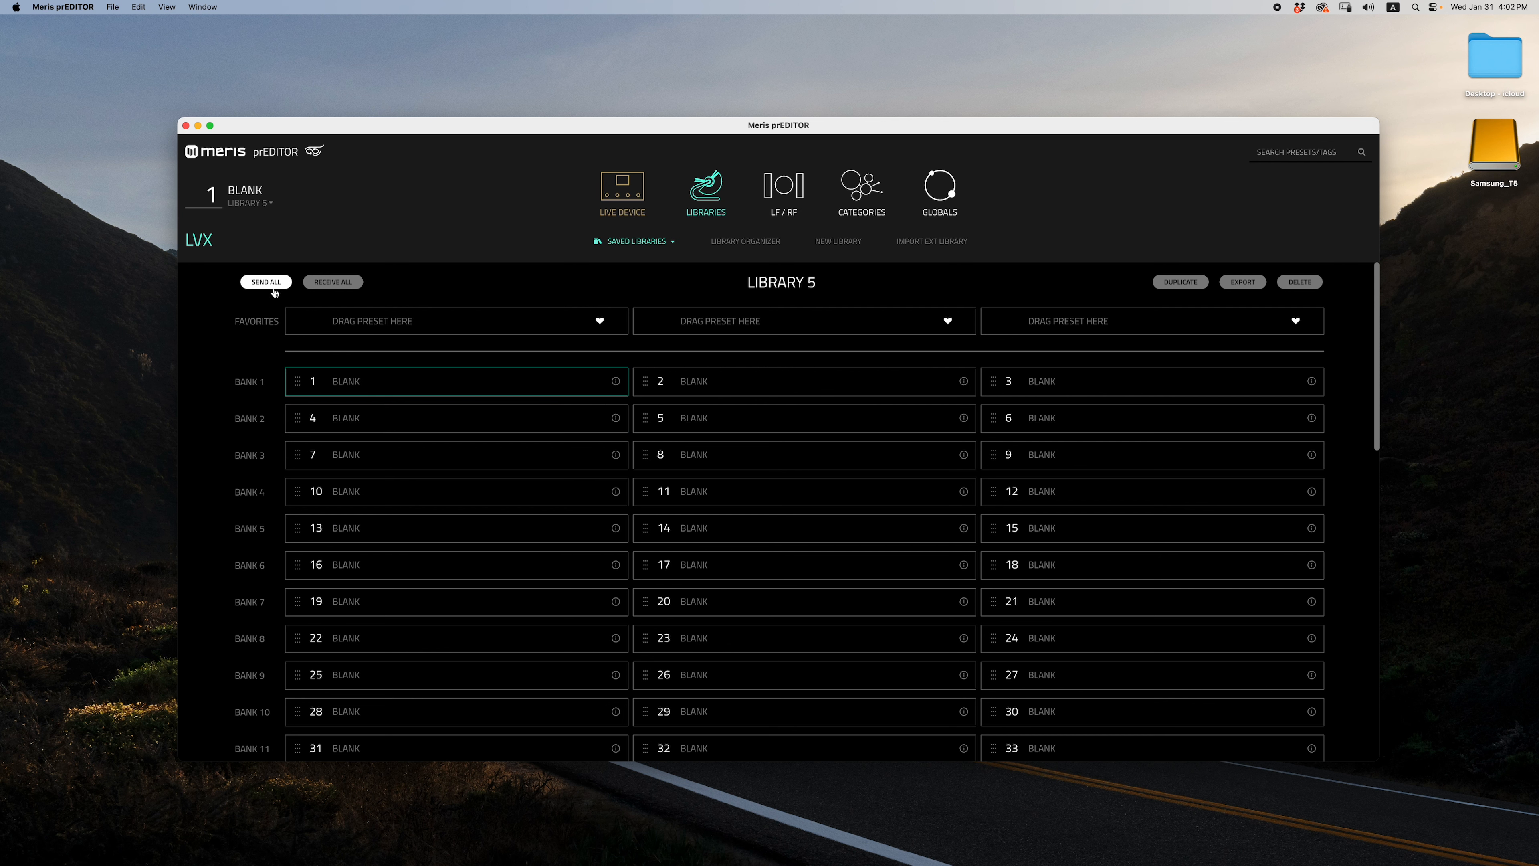
pyautogui.click(342, 292)
pyautogui.click(342, 293)
pyautogui.click(342, 291)
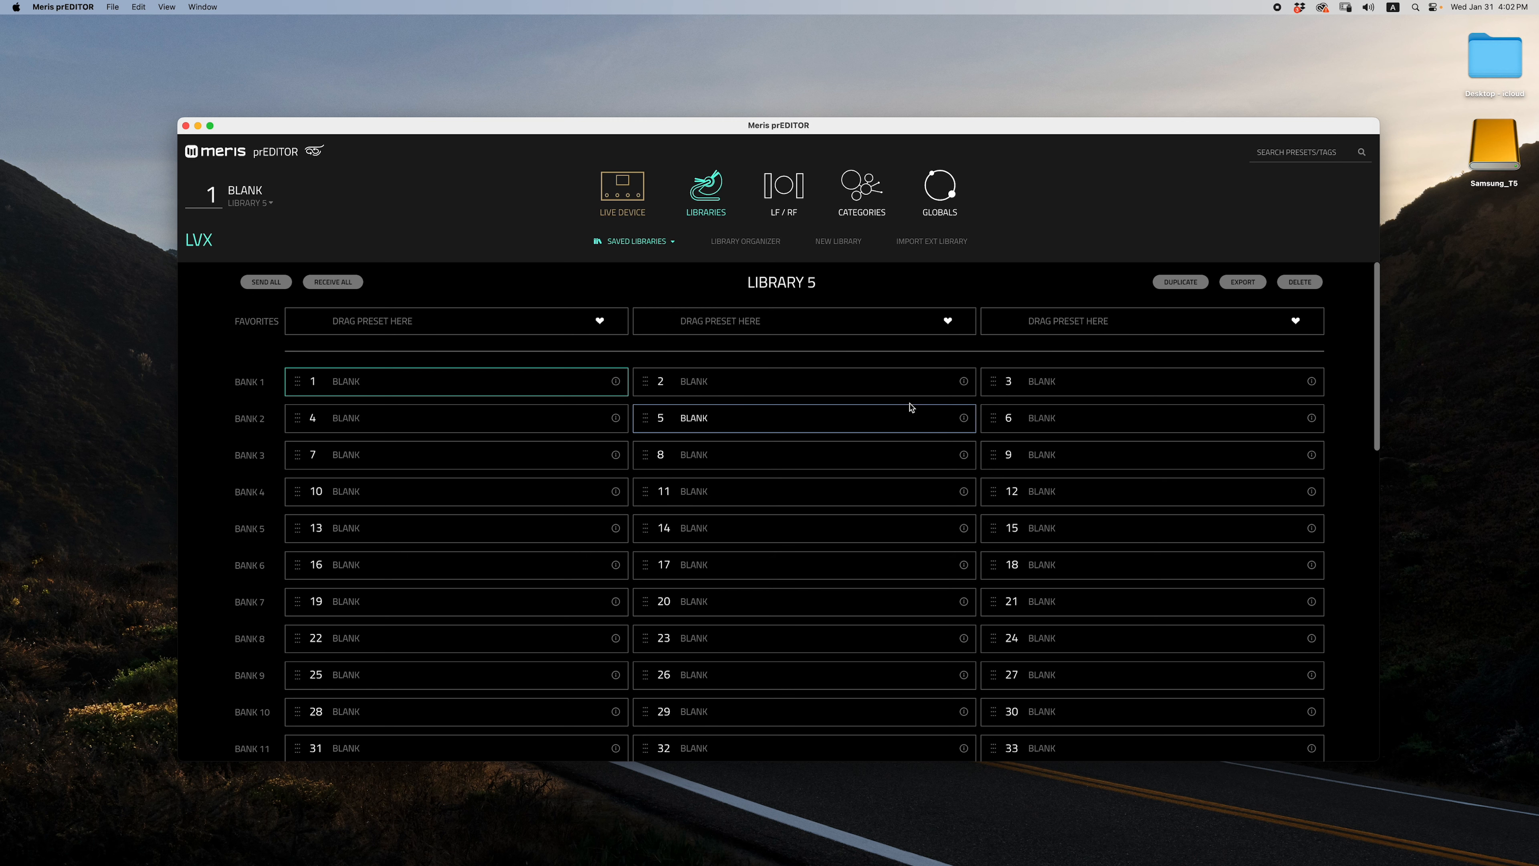
# - Duplicate the Factory Presets library and check that the copy is listed among the saved libraries
pyautogui.click(659, 242)
pyautogui.click(659, 260)
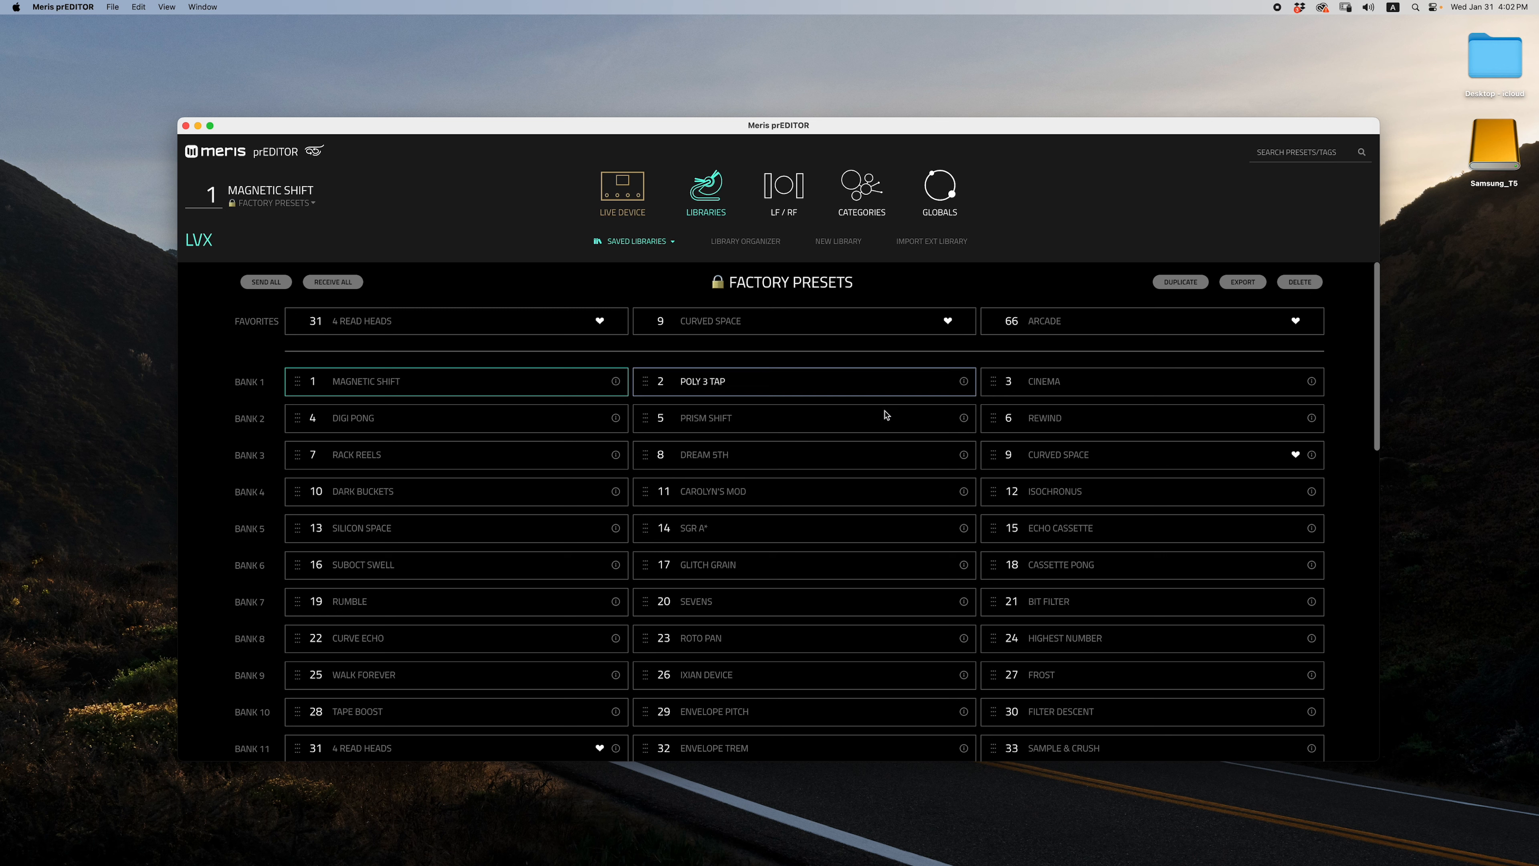
pyautogui.click(1188, 286)
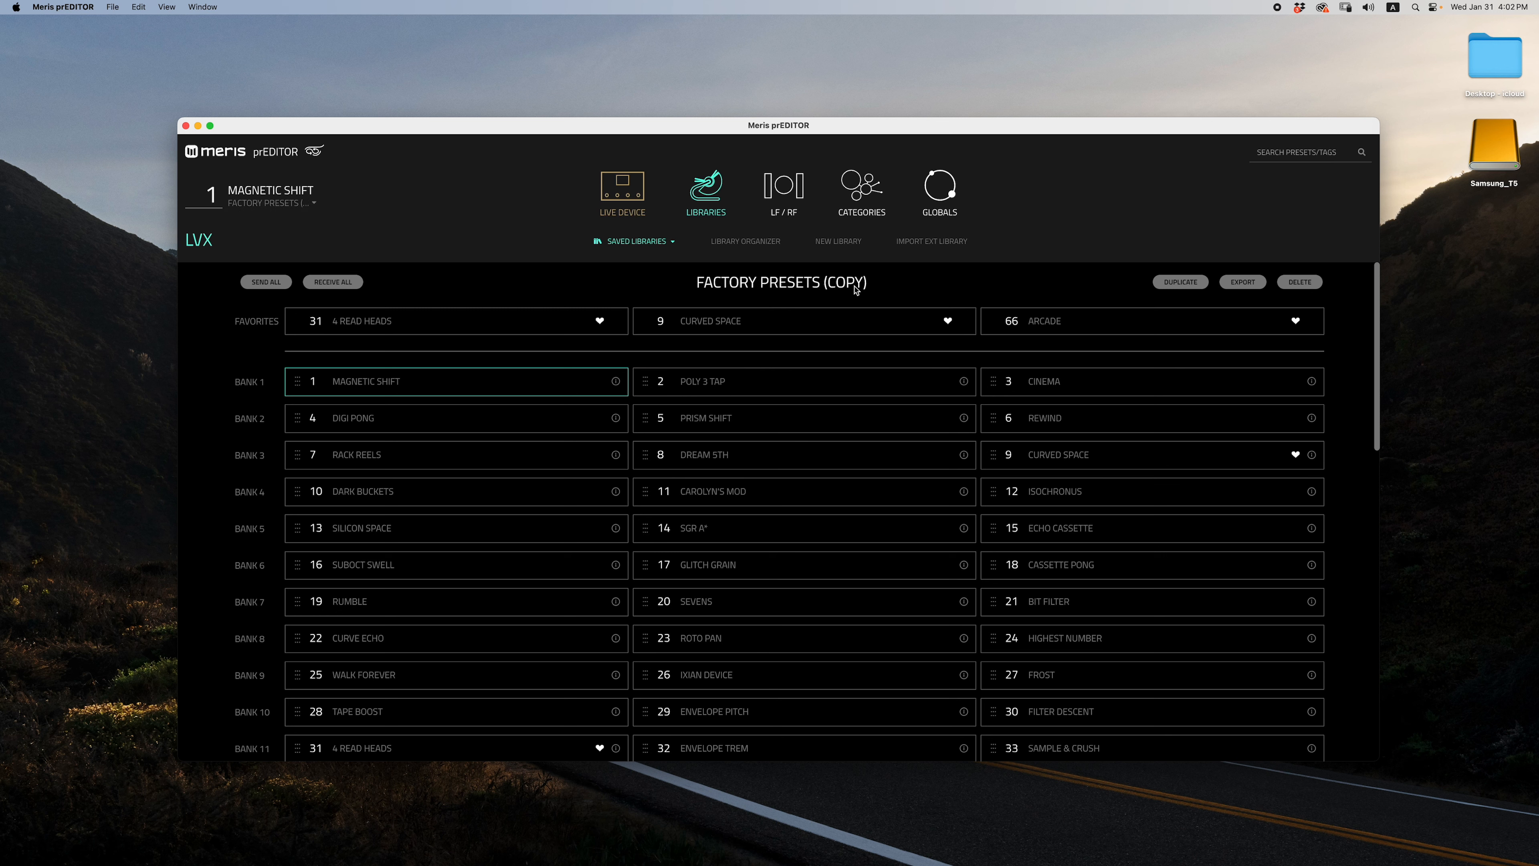
pyautogui.click(663, 245)
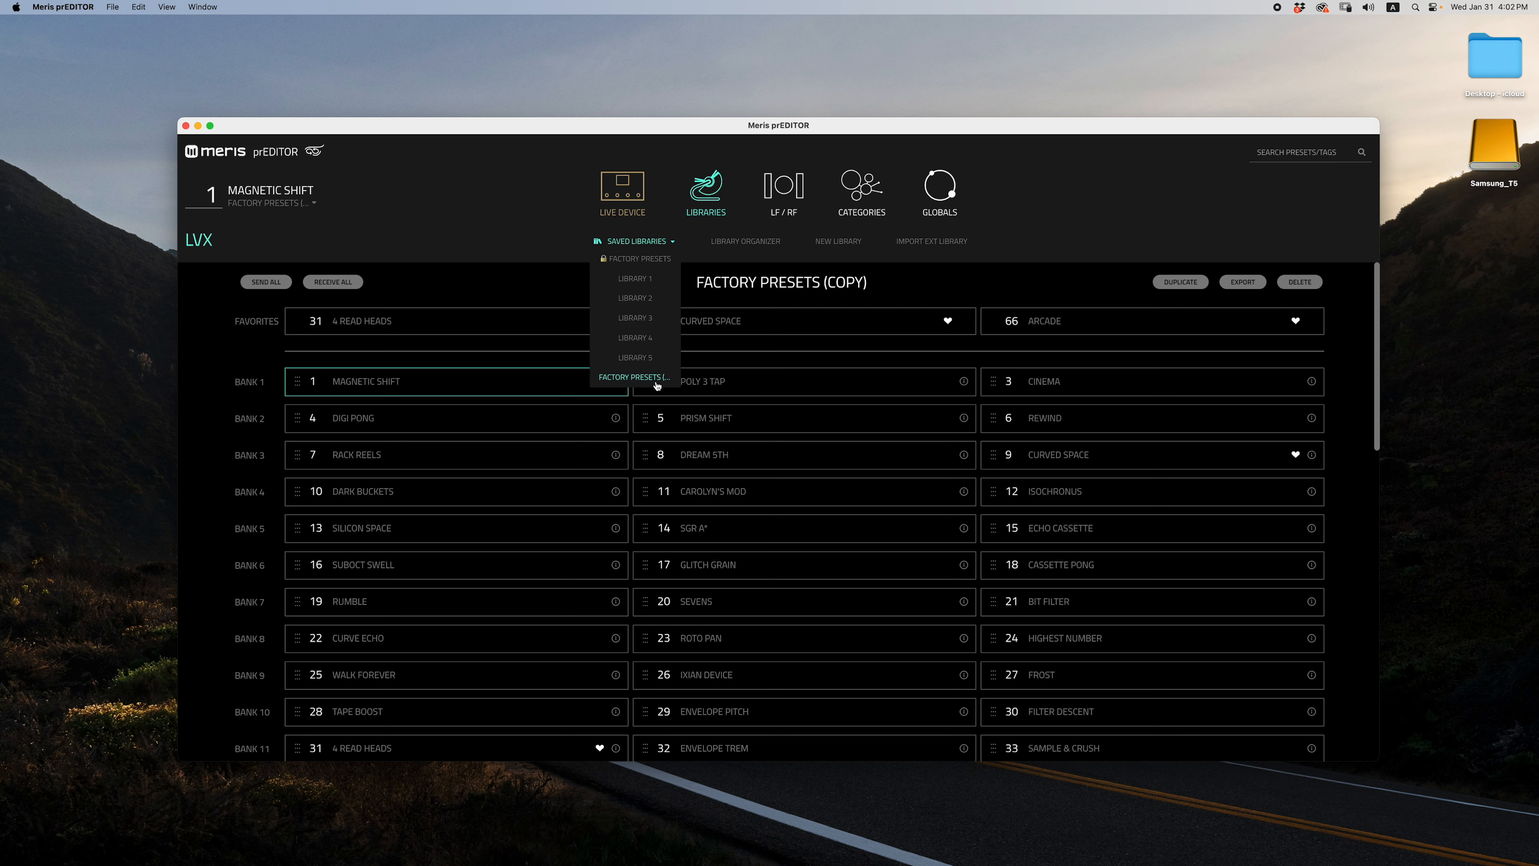
pyautogui.click(303, 204)
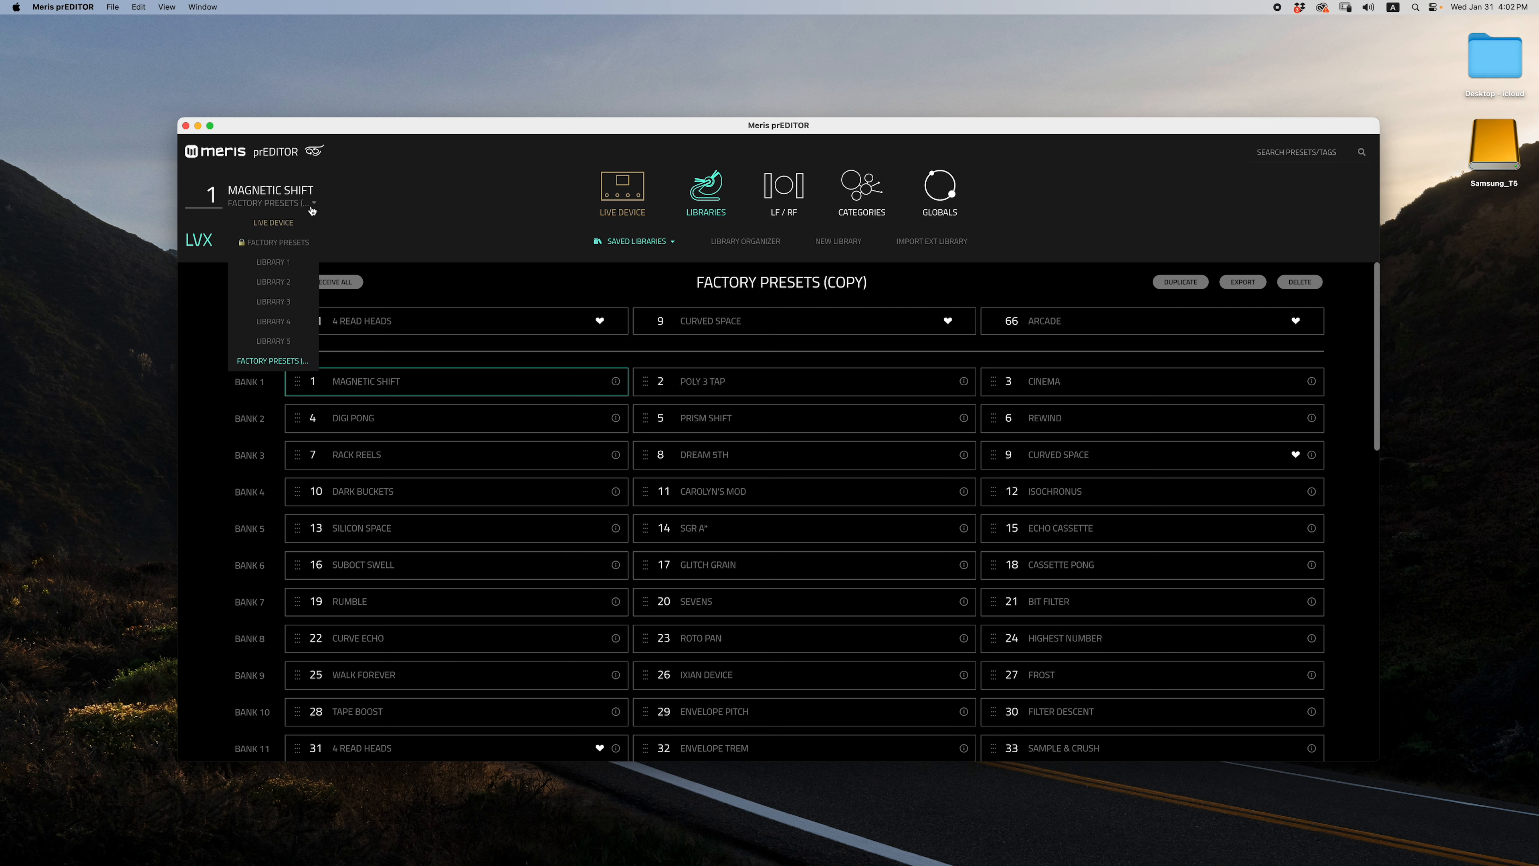
# - Rename the duplicated factory library with the owner's first name followed by "'S LIBRARY", and check it among the saved libraries
pyautogui.click(868, 283)
pyautogui.moveTo(870, 283); pyautogui.dragTo(689, 284)
pyautogui.write('JINNA')
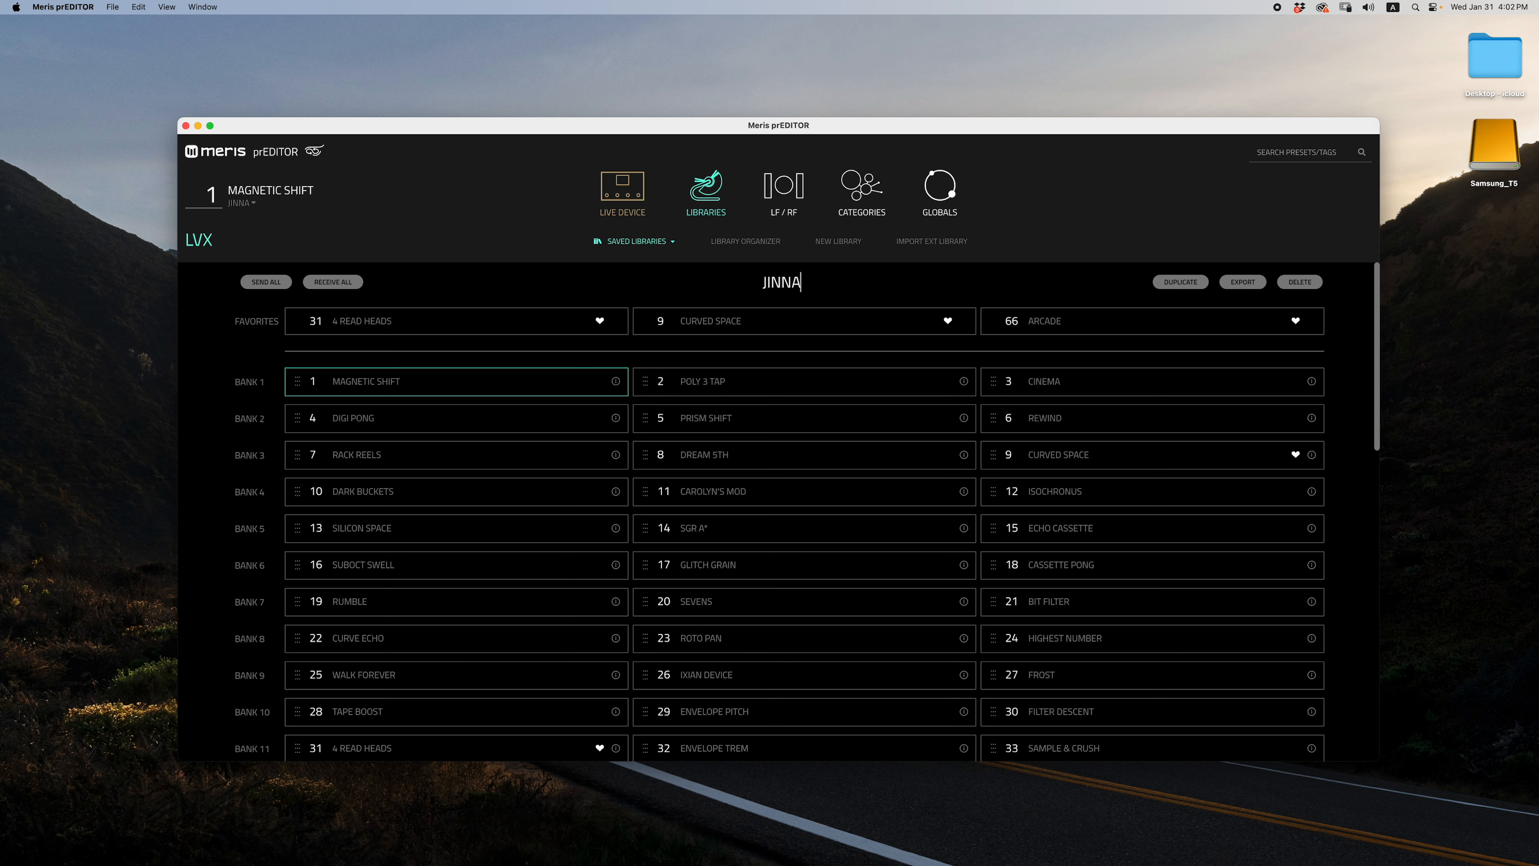
pyautogui.write("'S LIBRARY")
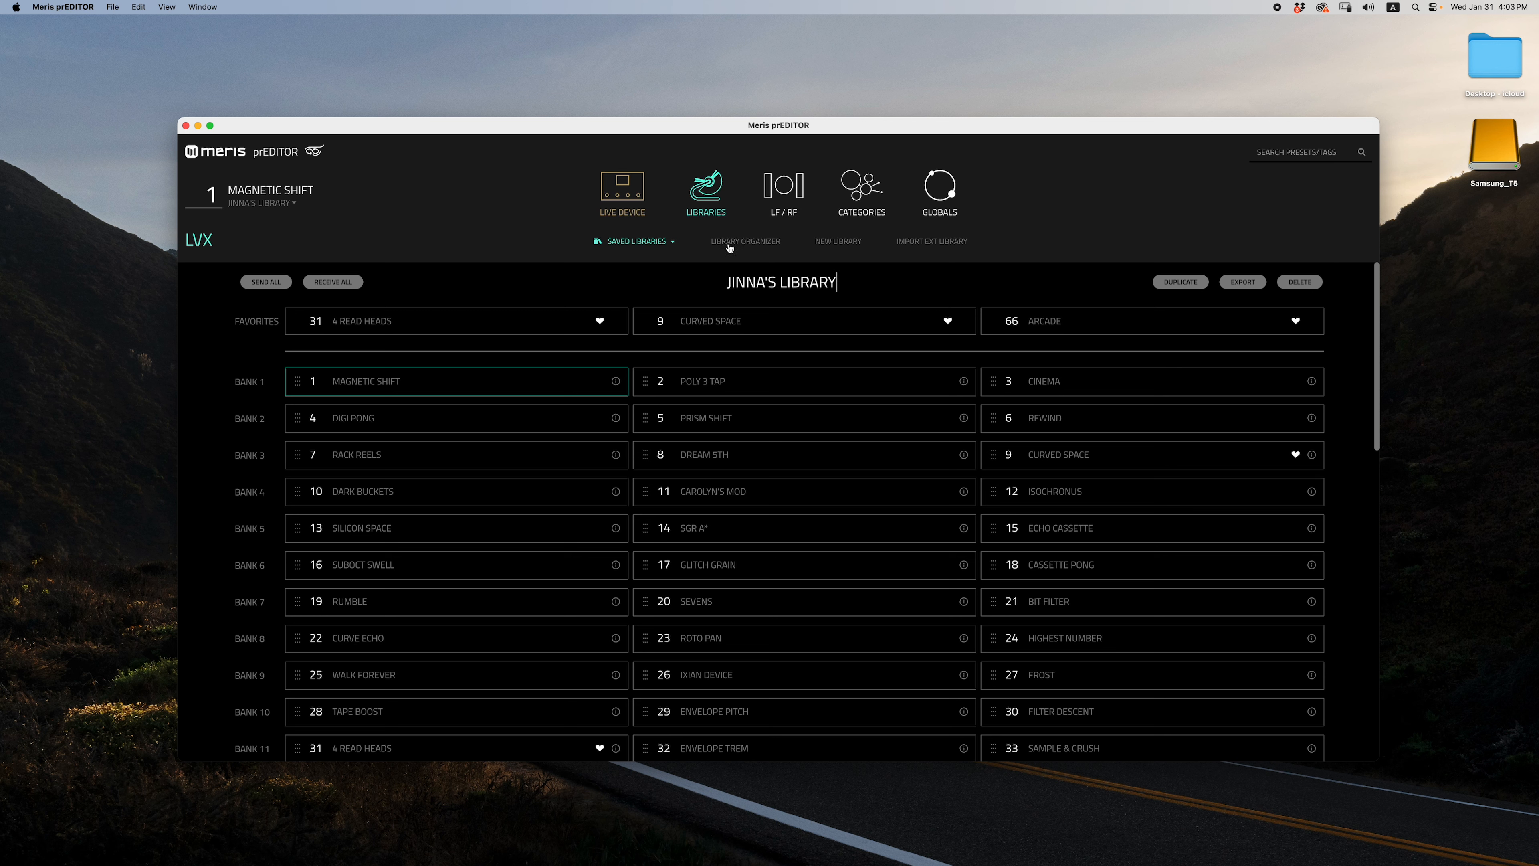
pyautogui.click(666, 243)
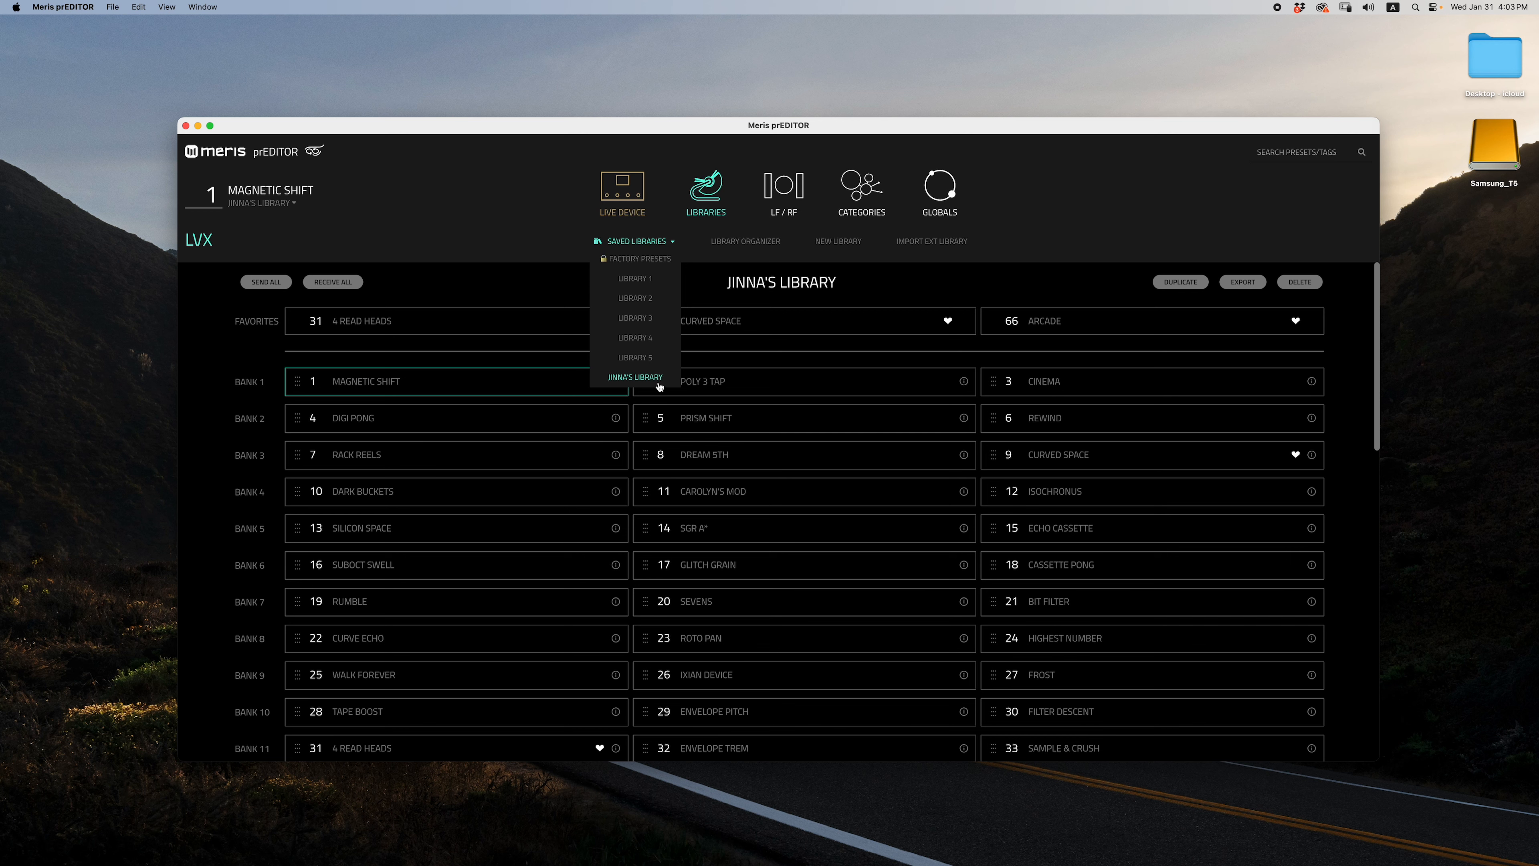
pyautogui.click(937, 283)
pyautogui.click(1228, 282)
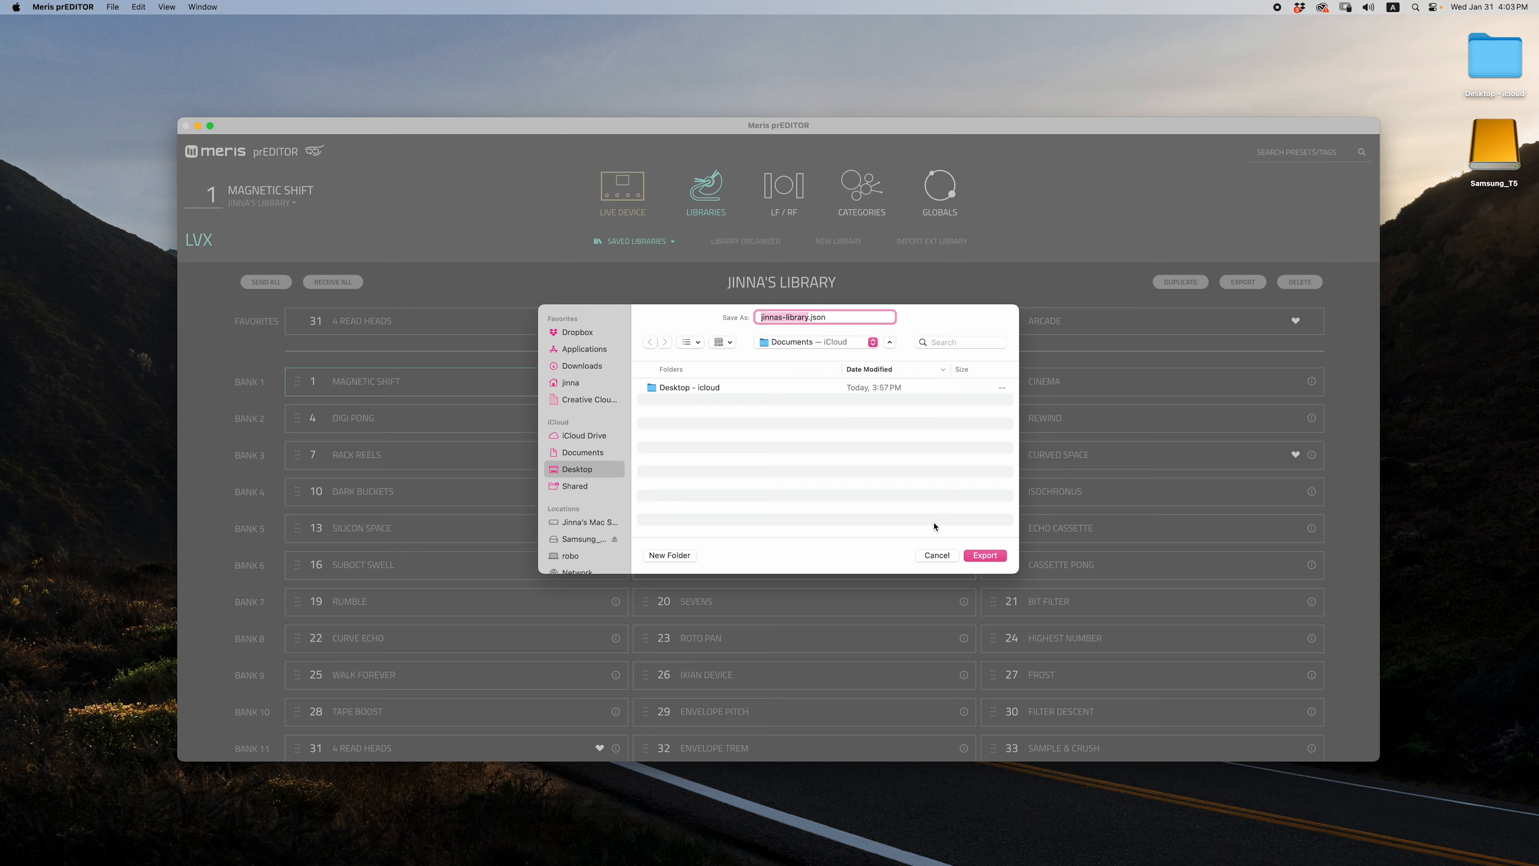
pyautogui.click(936, 556)
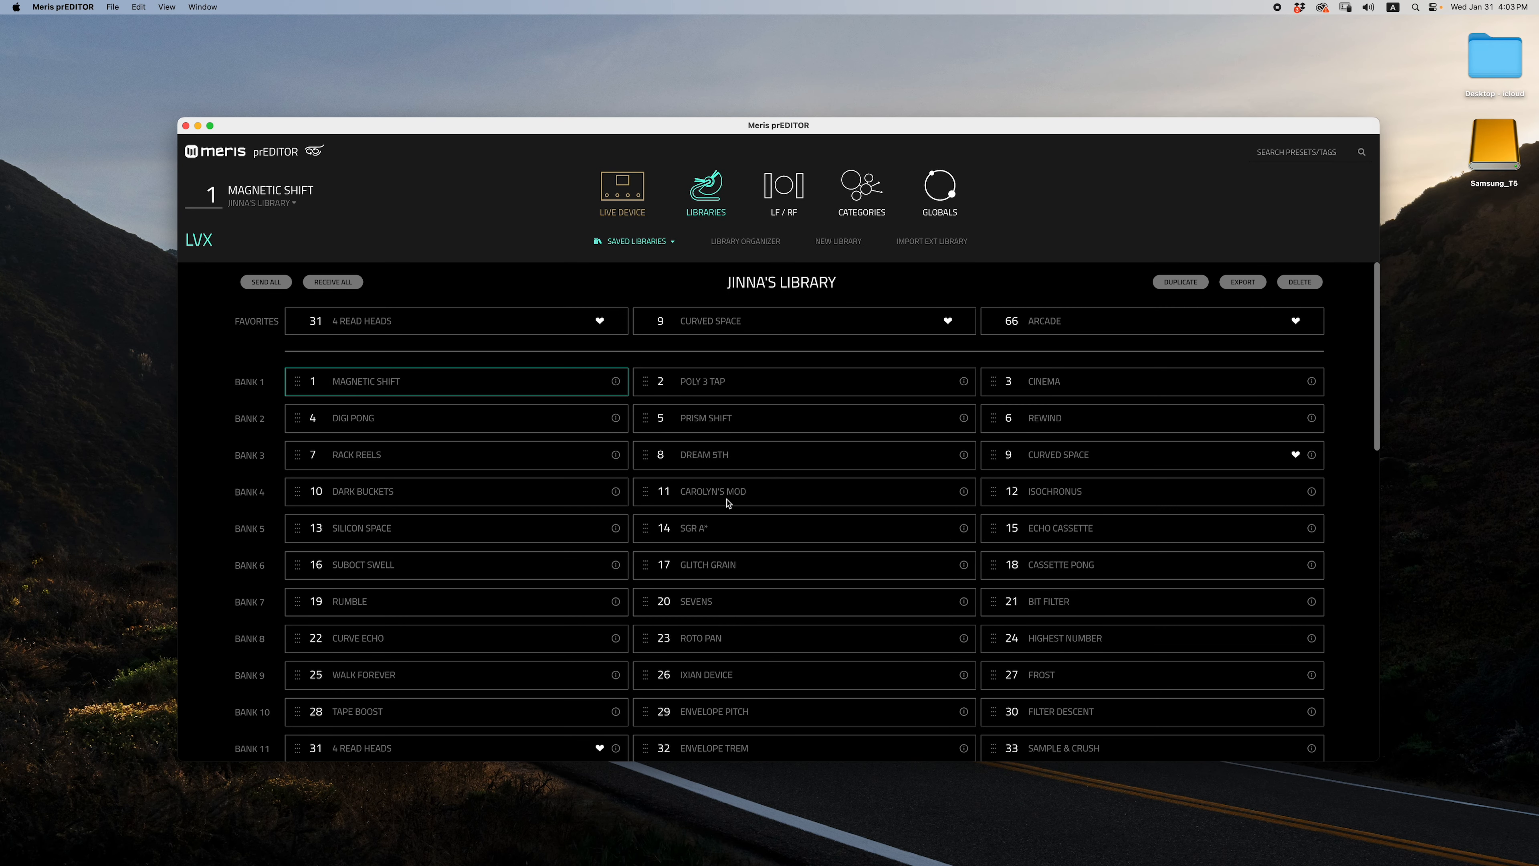
pyautogui.click(616, 382)
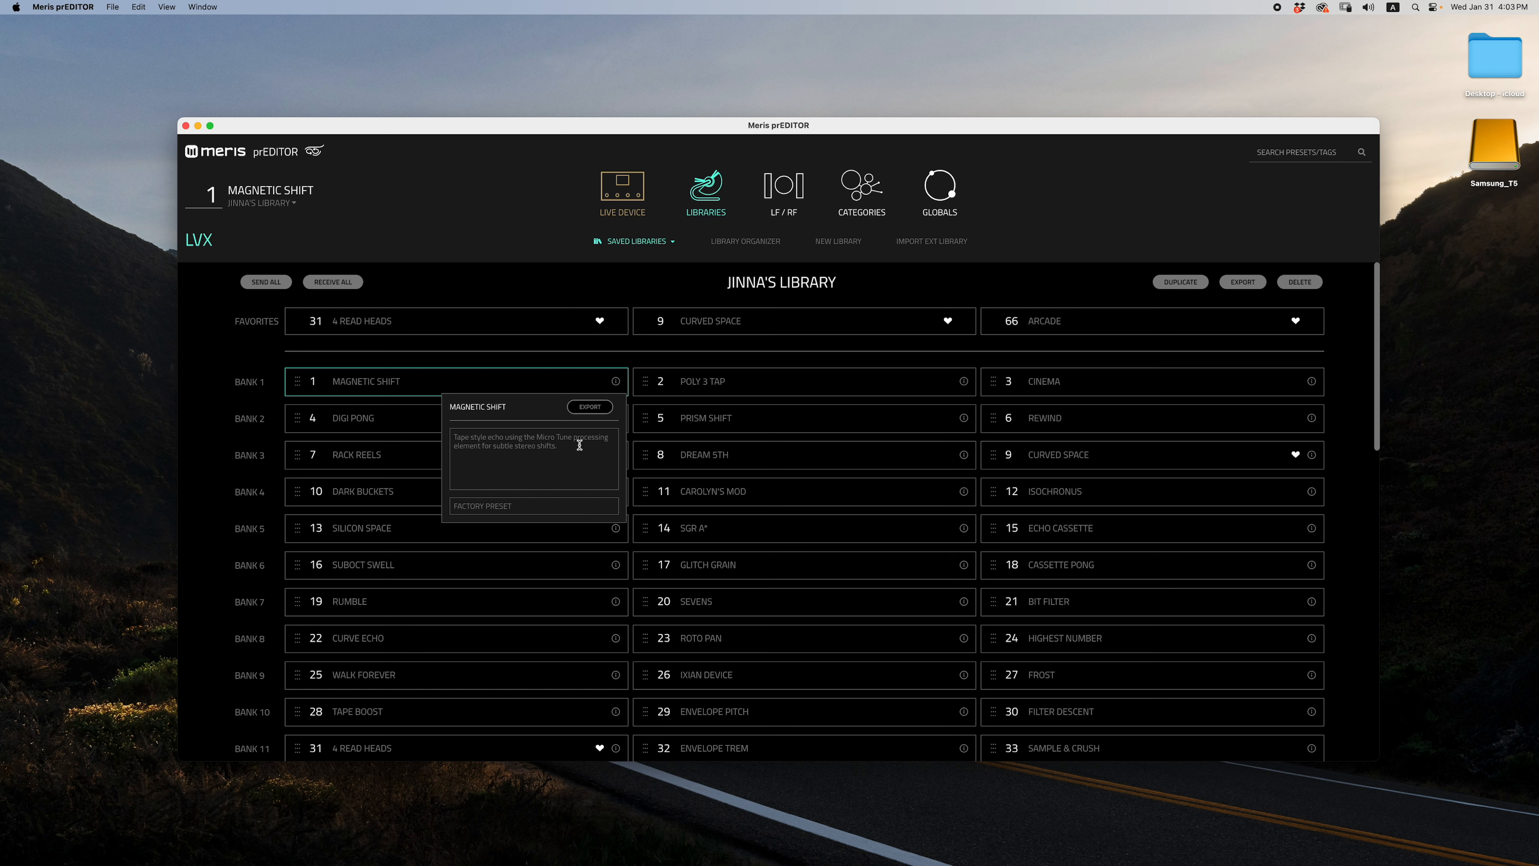
pyautogui.click(616, 381)
pyautogui.click(616, 382)
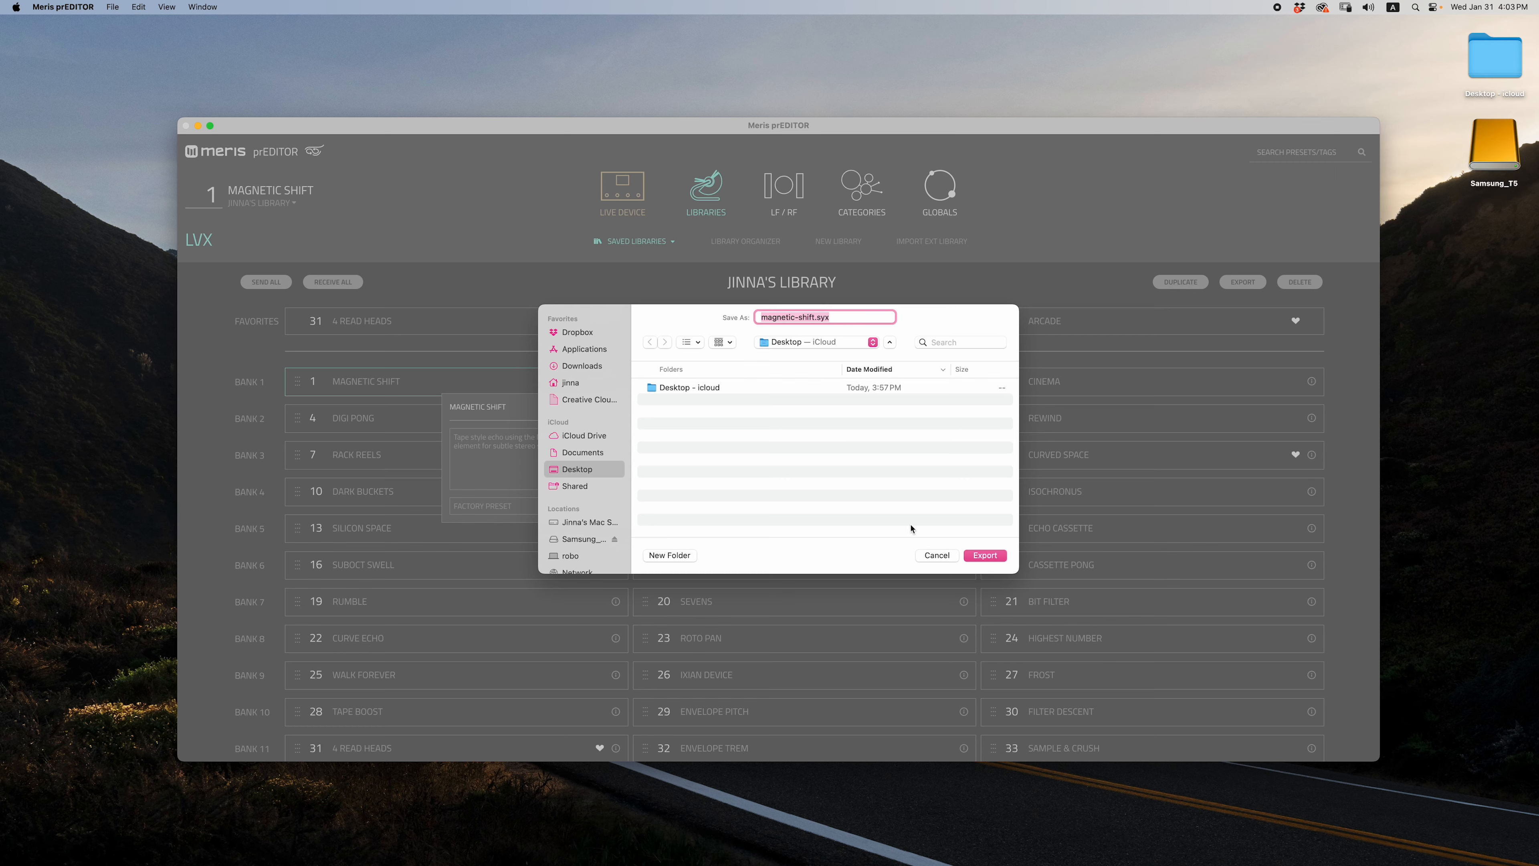
pyautogui.click(936, 556)
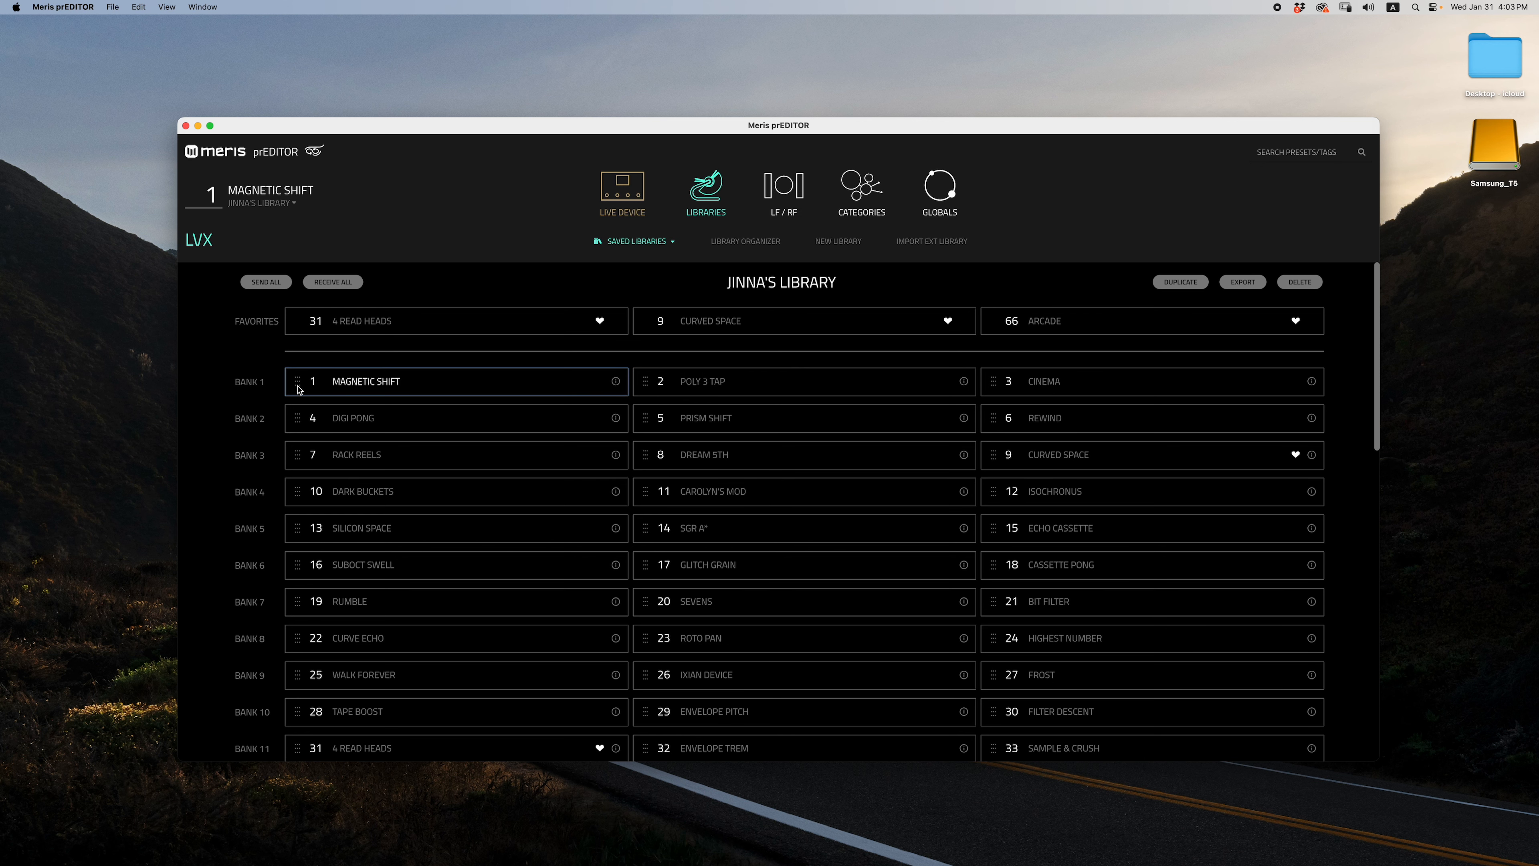
# - Replace preset 5 with Magnetic Shift, and swap Rack Reels in slot 7 with Cinema in slot 3
pyautogui.moveTo(298, 393); pyautogui.dragTo(699, 434)
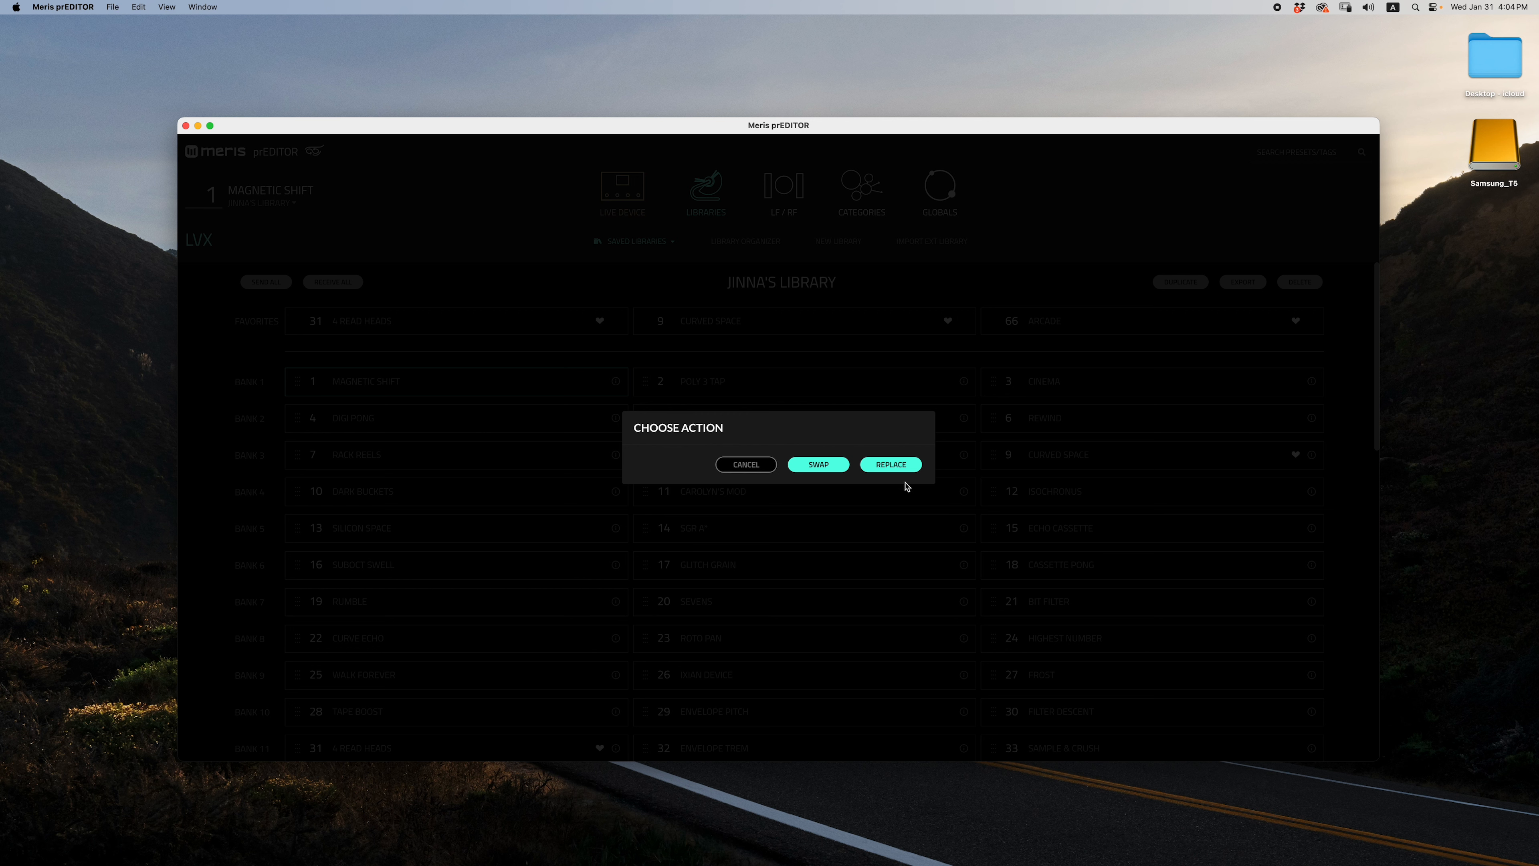
pyautogui.click(888, 467)
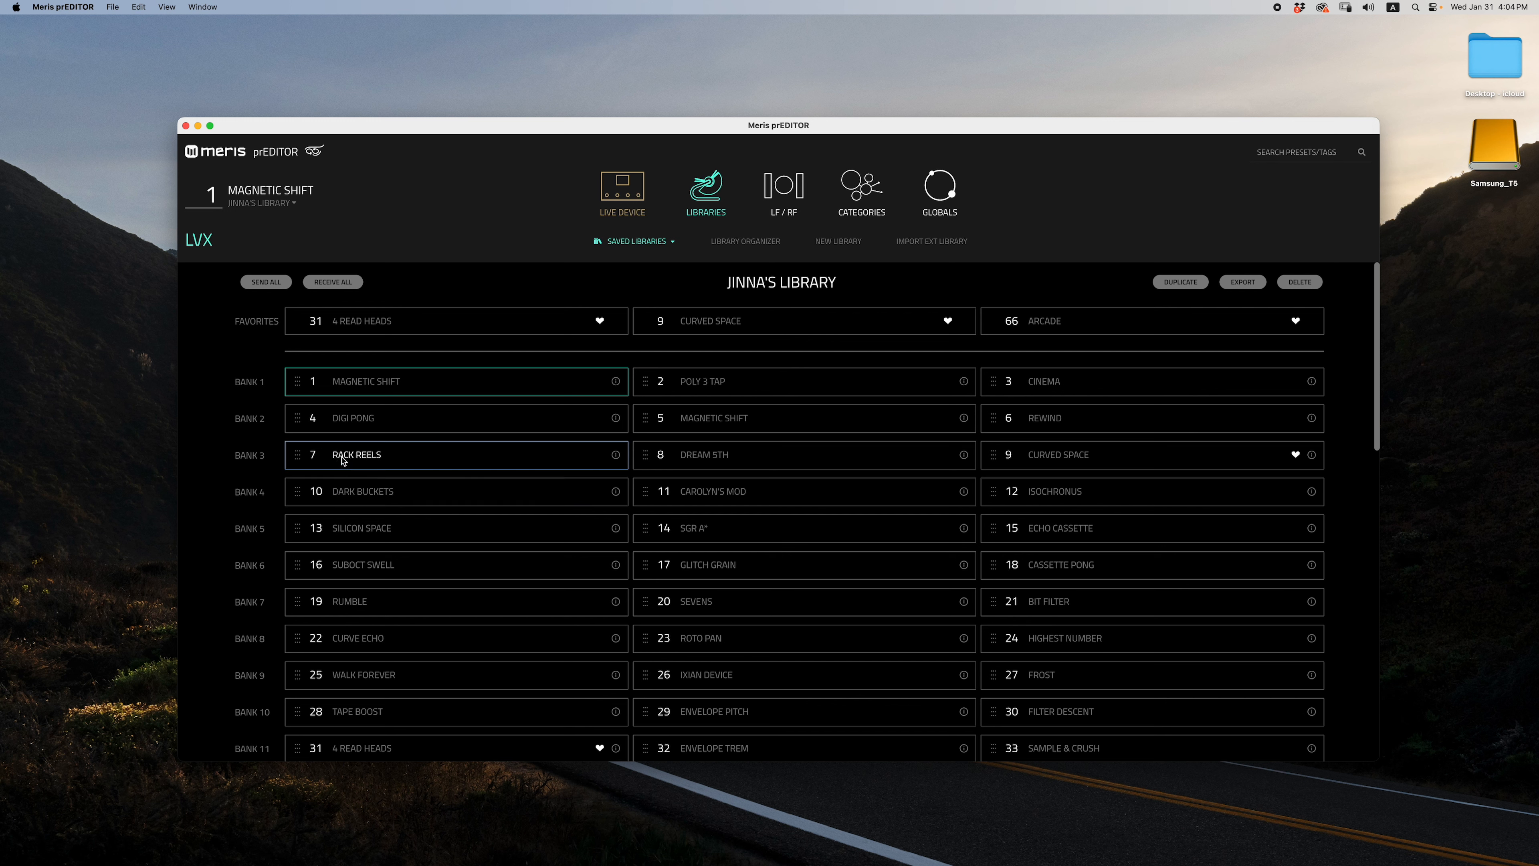
pyautogui.moveTo(297, 460); pyautogui.dragTo(1046, 381)
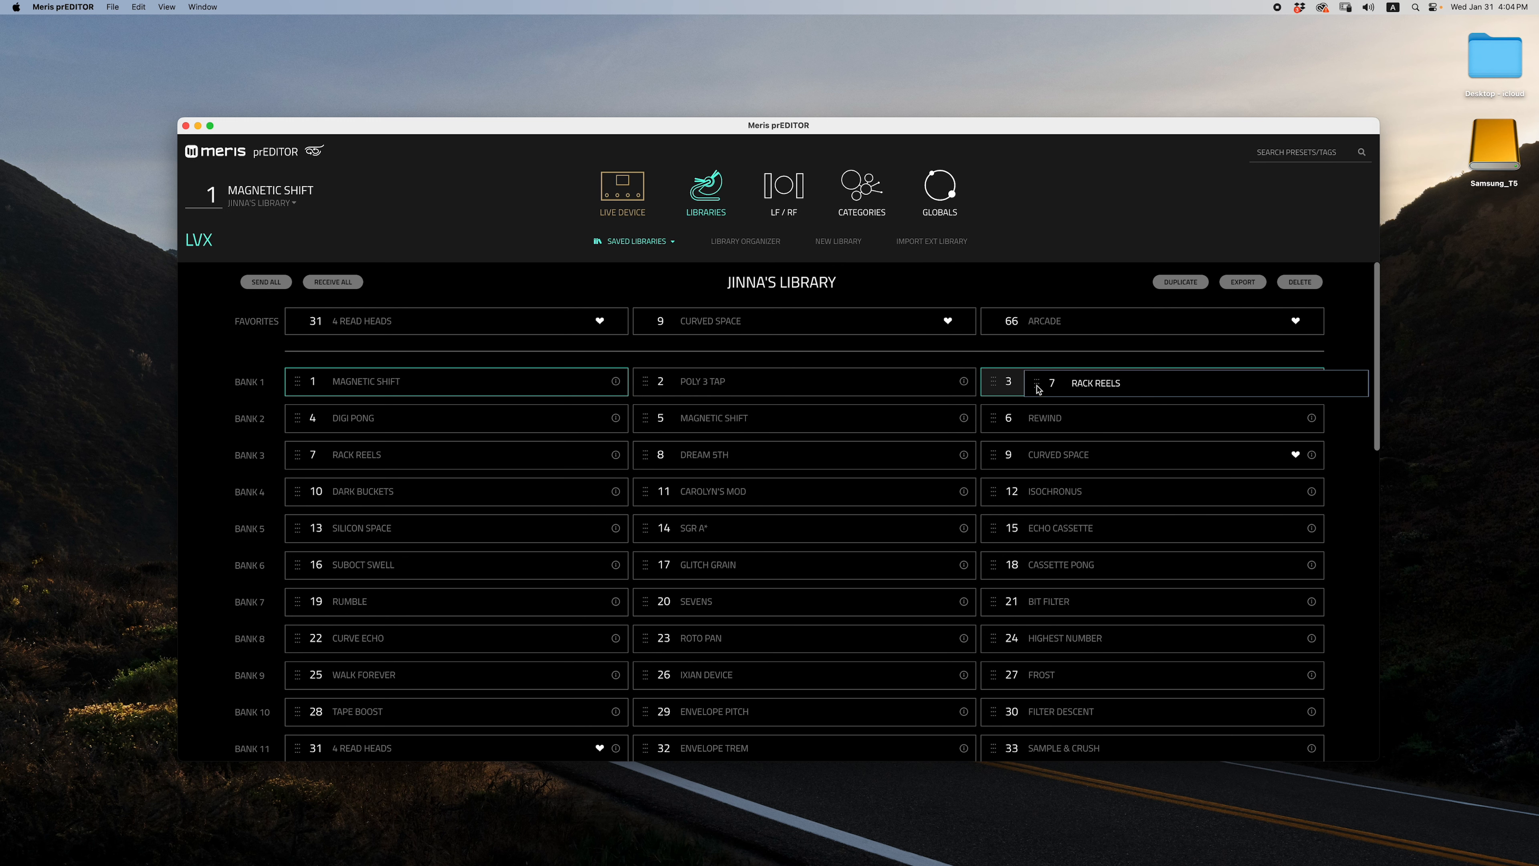
pyautogui.click(823, 466)
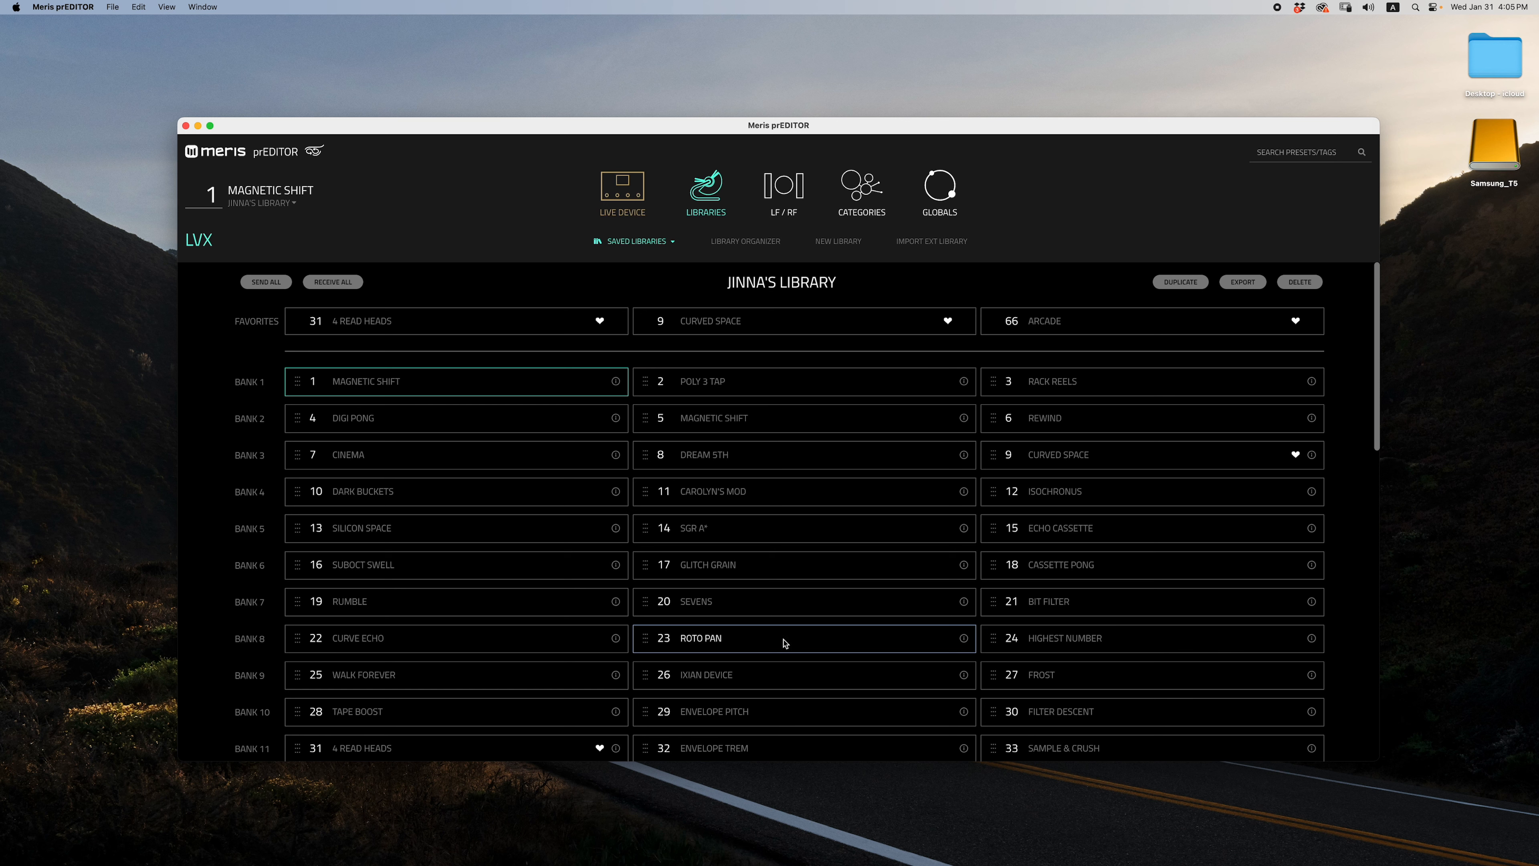
# - Assign Roto Pan, Curve Echo and Sevens as the library's first, second and third favorites
pyautogui.moveTo(786, 639); pyautogui.dragTo(484, 330)
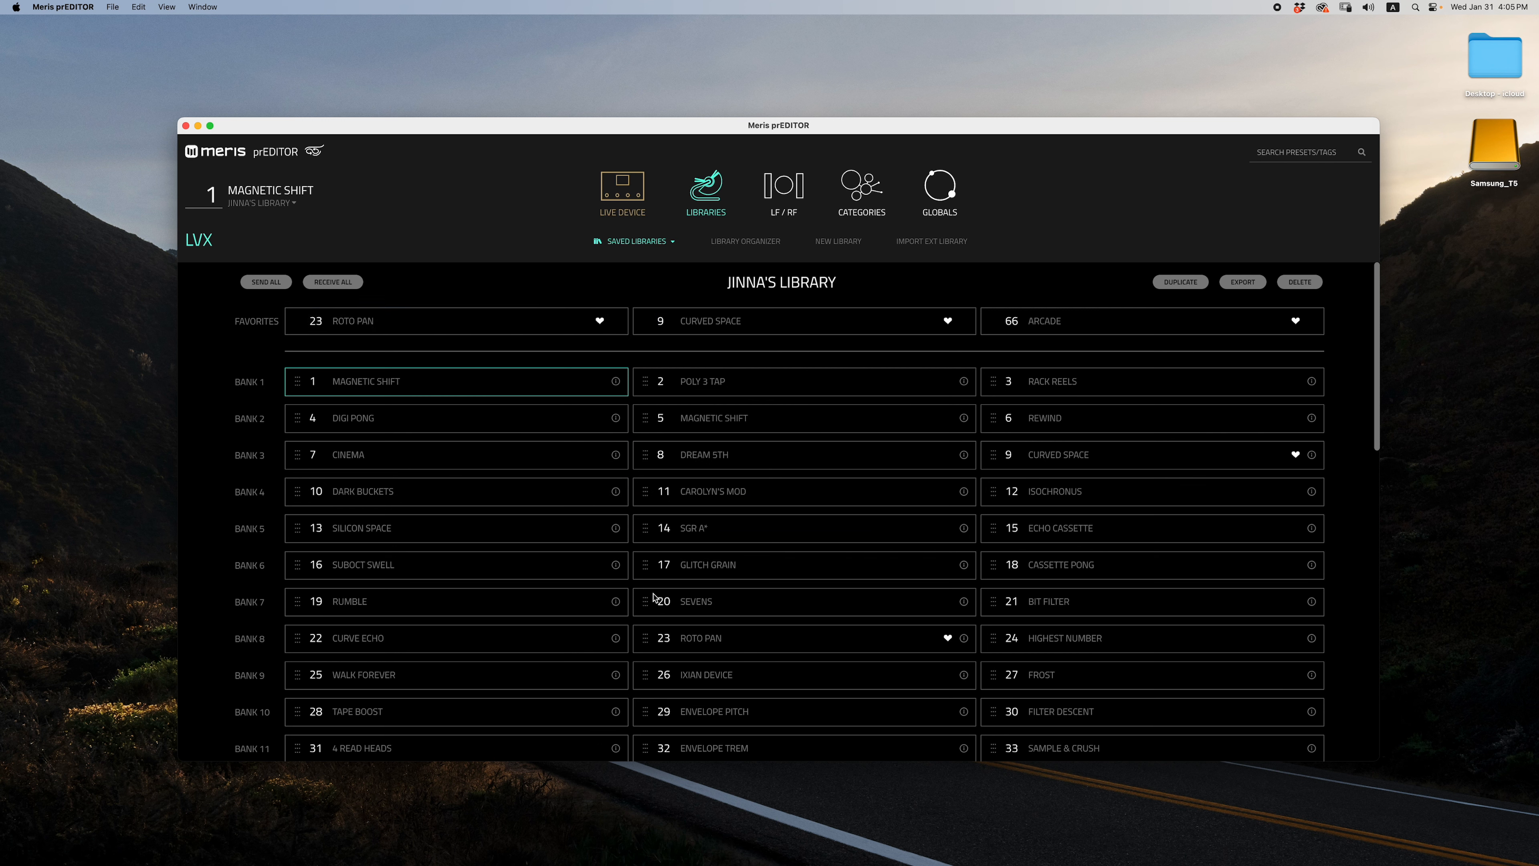
pyautogui.moveTo(443, 647); pyautogui.dragTo(815, 341)
pyautogui.moveTo(750, 597); pyautogui.dragTo(1085, 325)
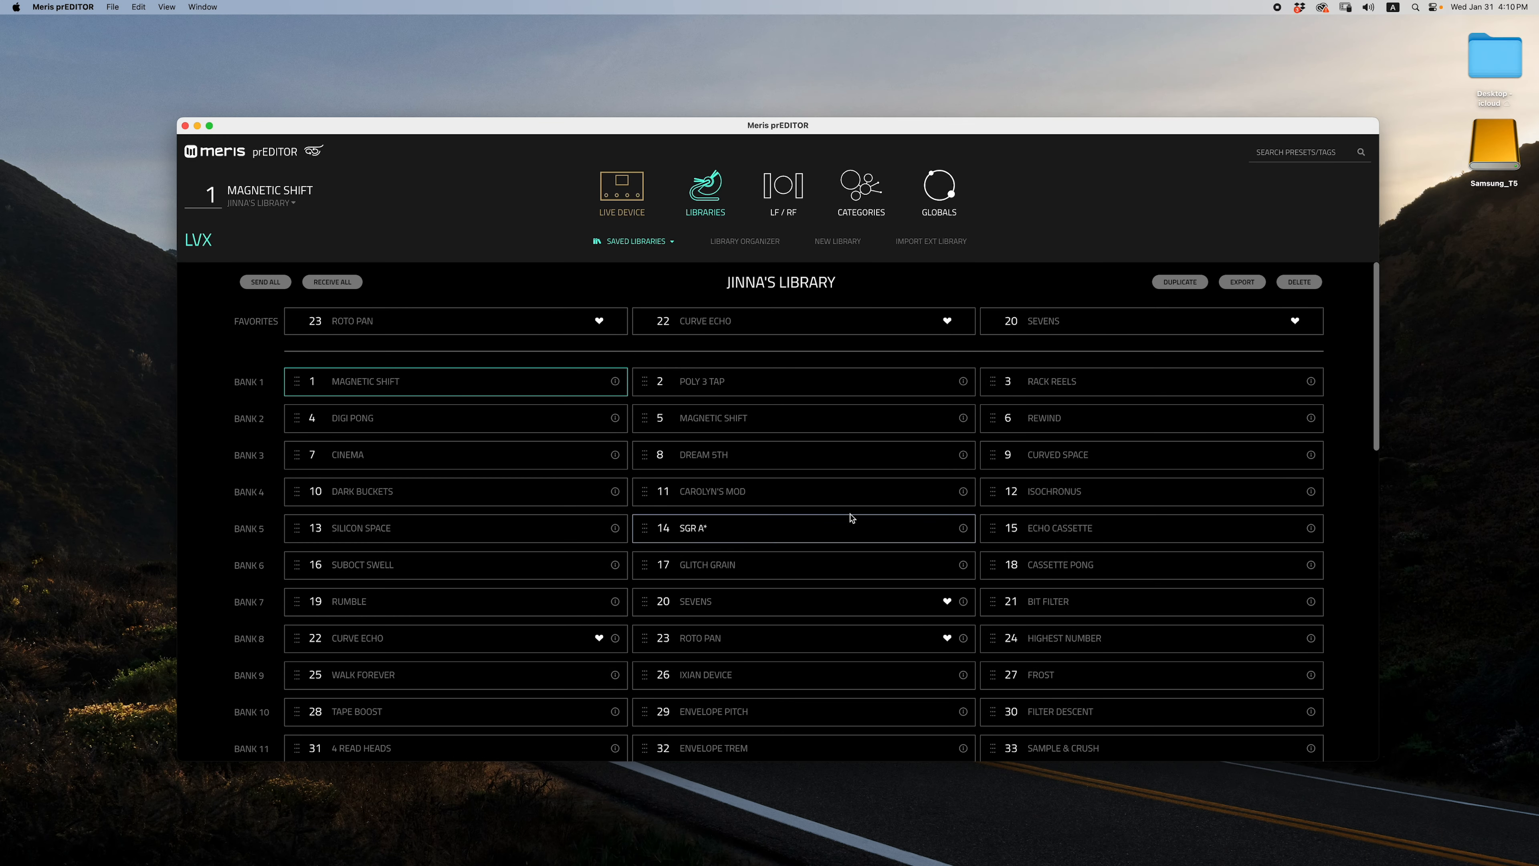
# - Rename preset 1, Magnetic Shift, in the custom library to TEST TEST TEST
pyautogui.click(617, 383)
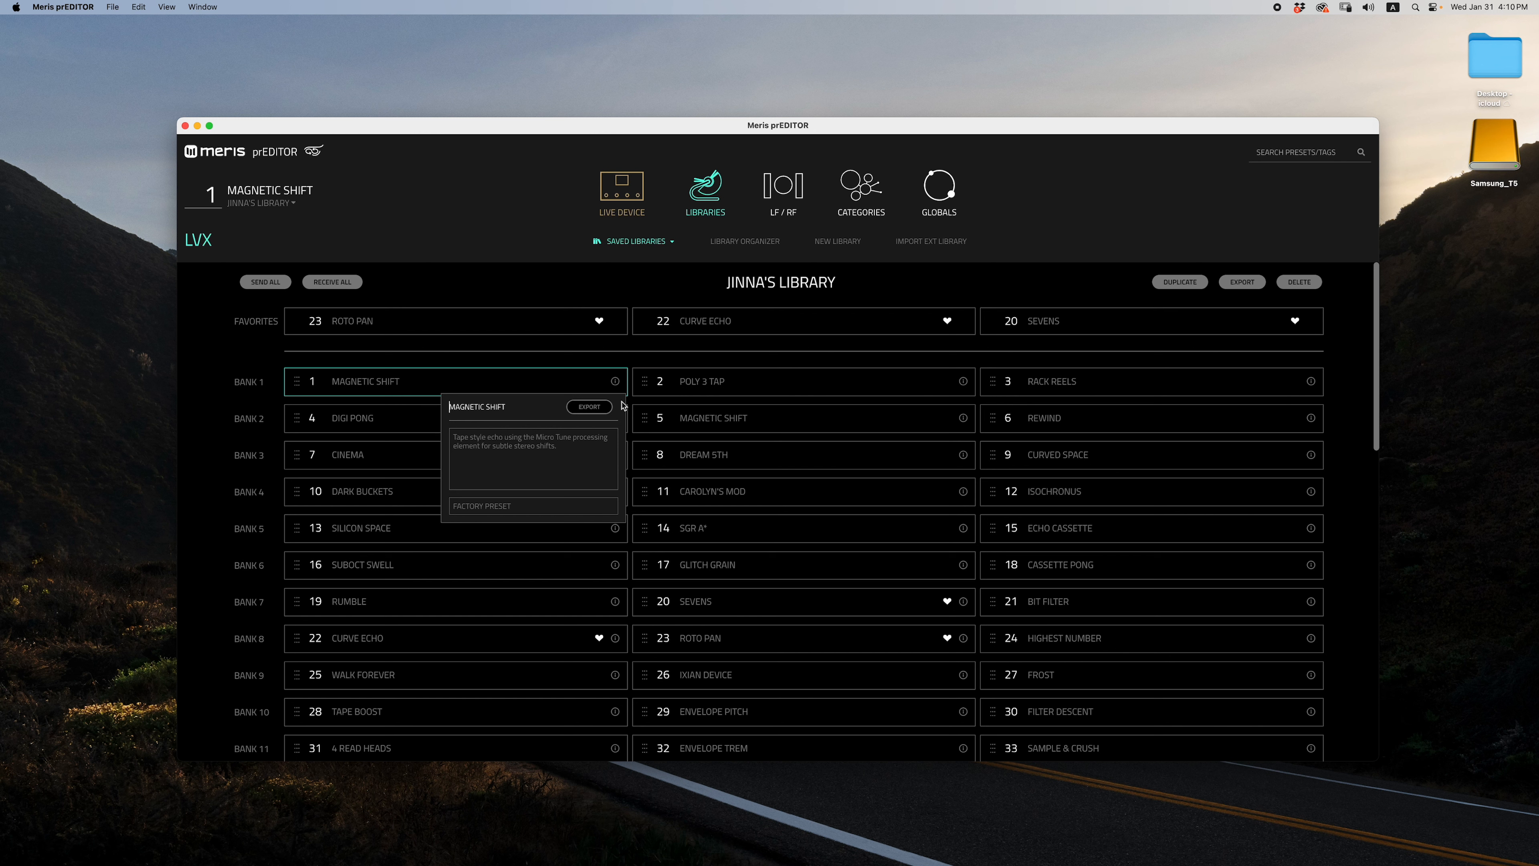
pyautogui.click(510, 410)
pyautogui.moveTo(508, 408); pyautogui.dragTo(443, 407)
pyautogui.write('TEST TEST TEST')
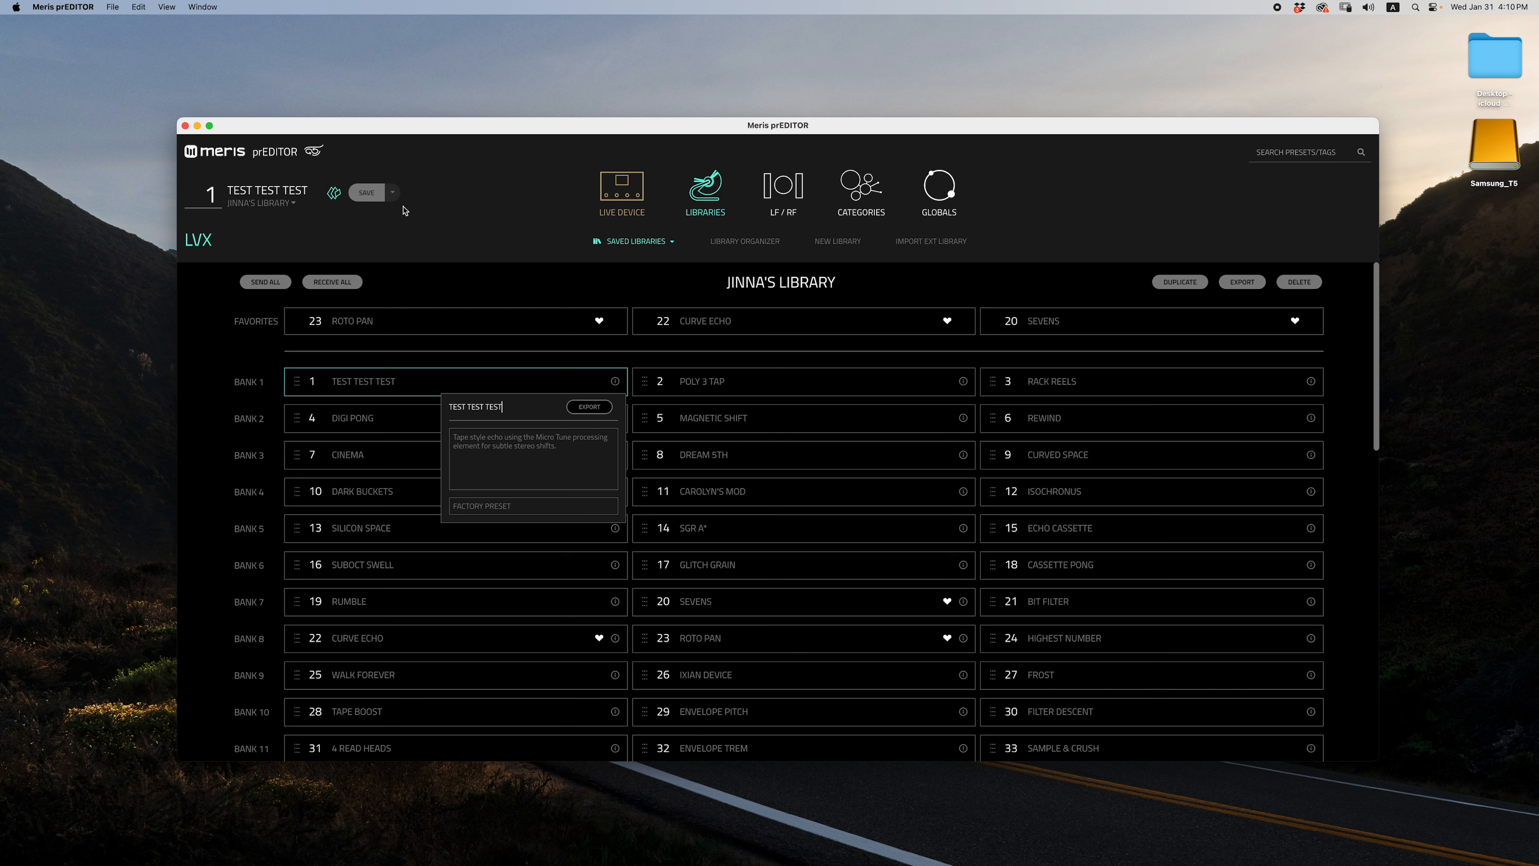
# - Save the renamed preset 1 and export it to the Desktop as test-test-test.syx
pyautogui.click(366, 193)
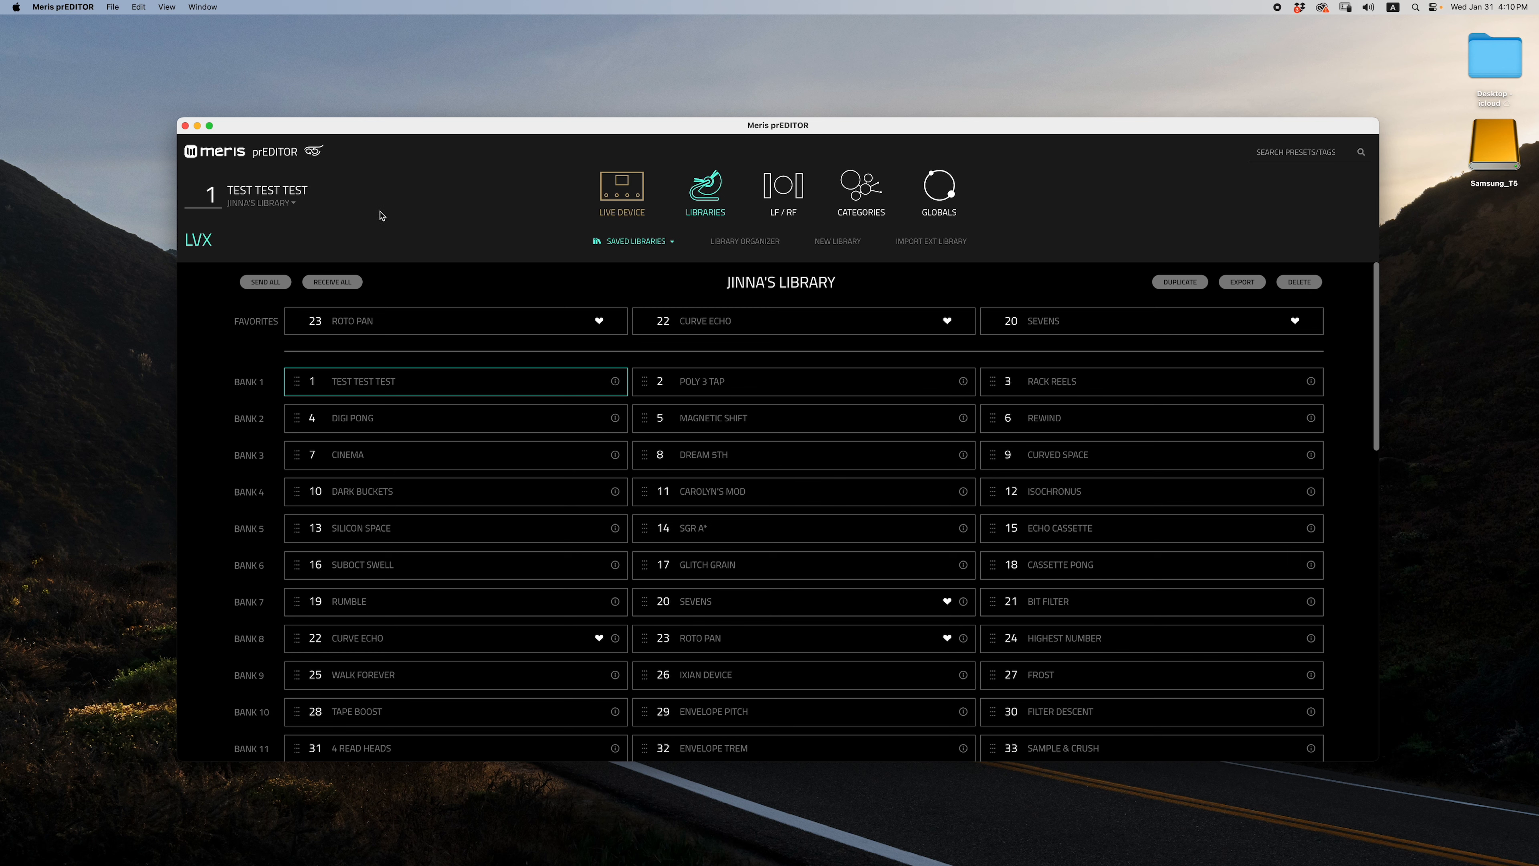
pyautogui.click(615, 381)
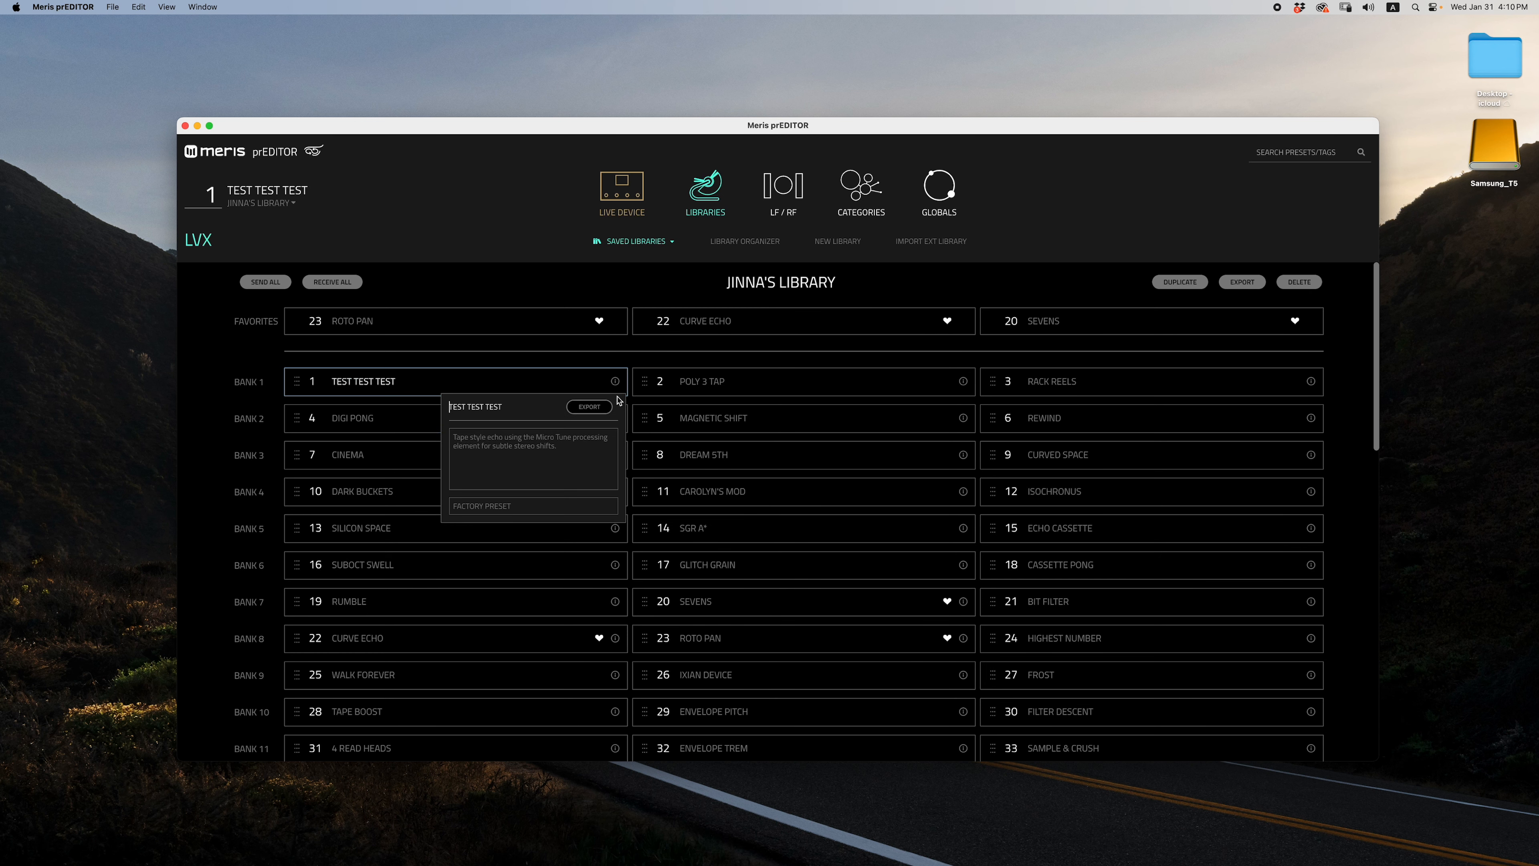
pyautogui.click(589, 407)
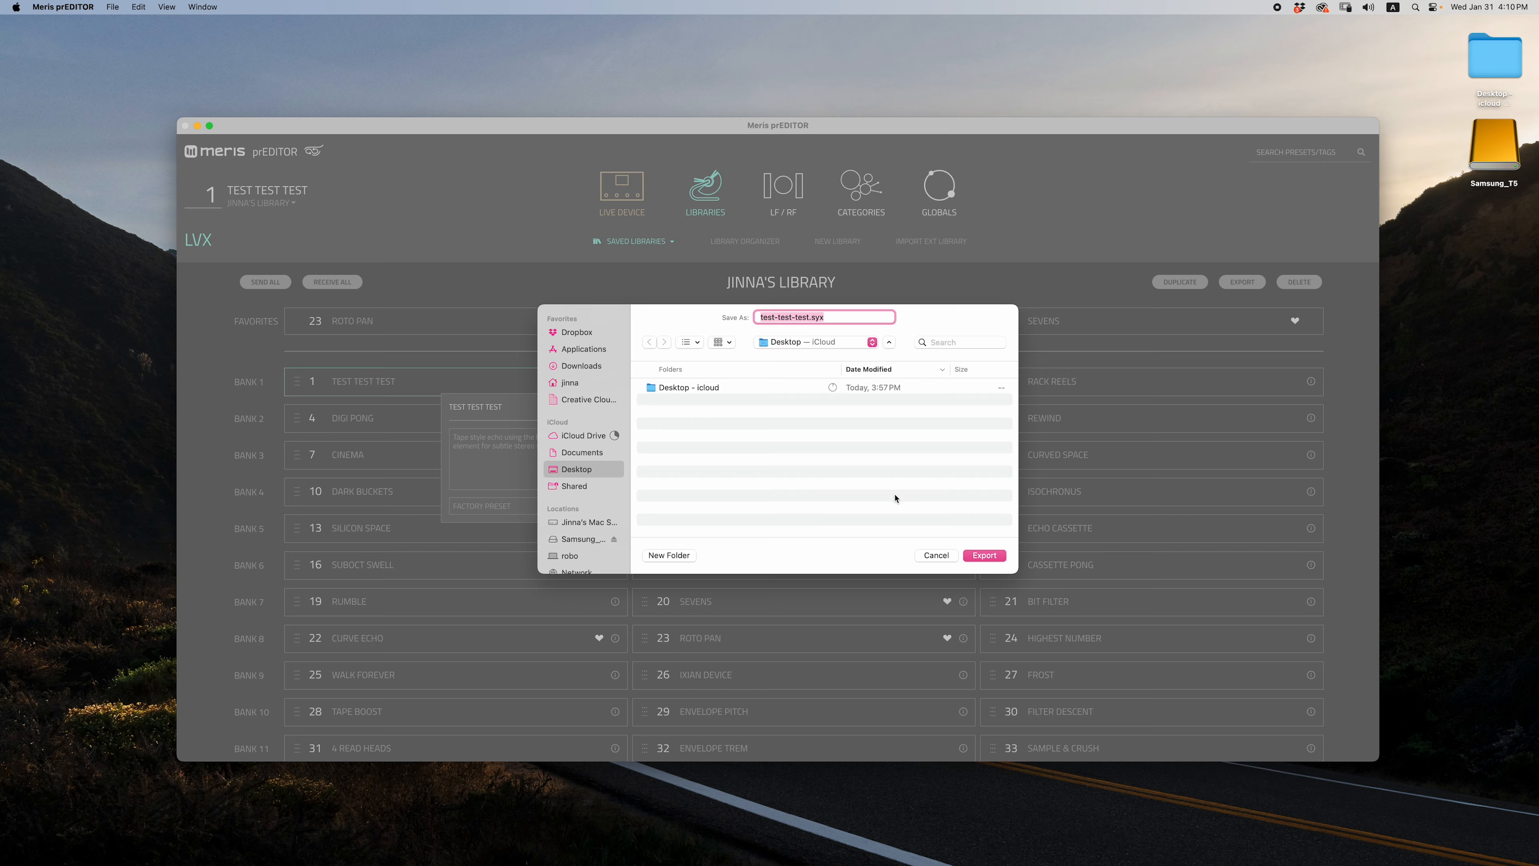
pyautogui.click(984, 557)
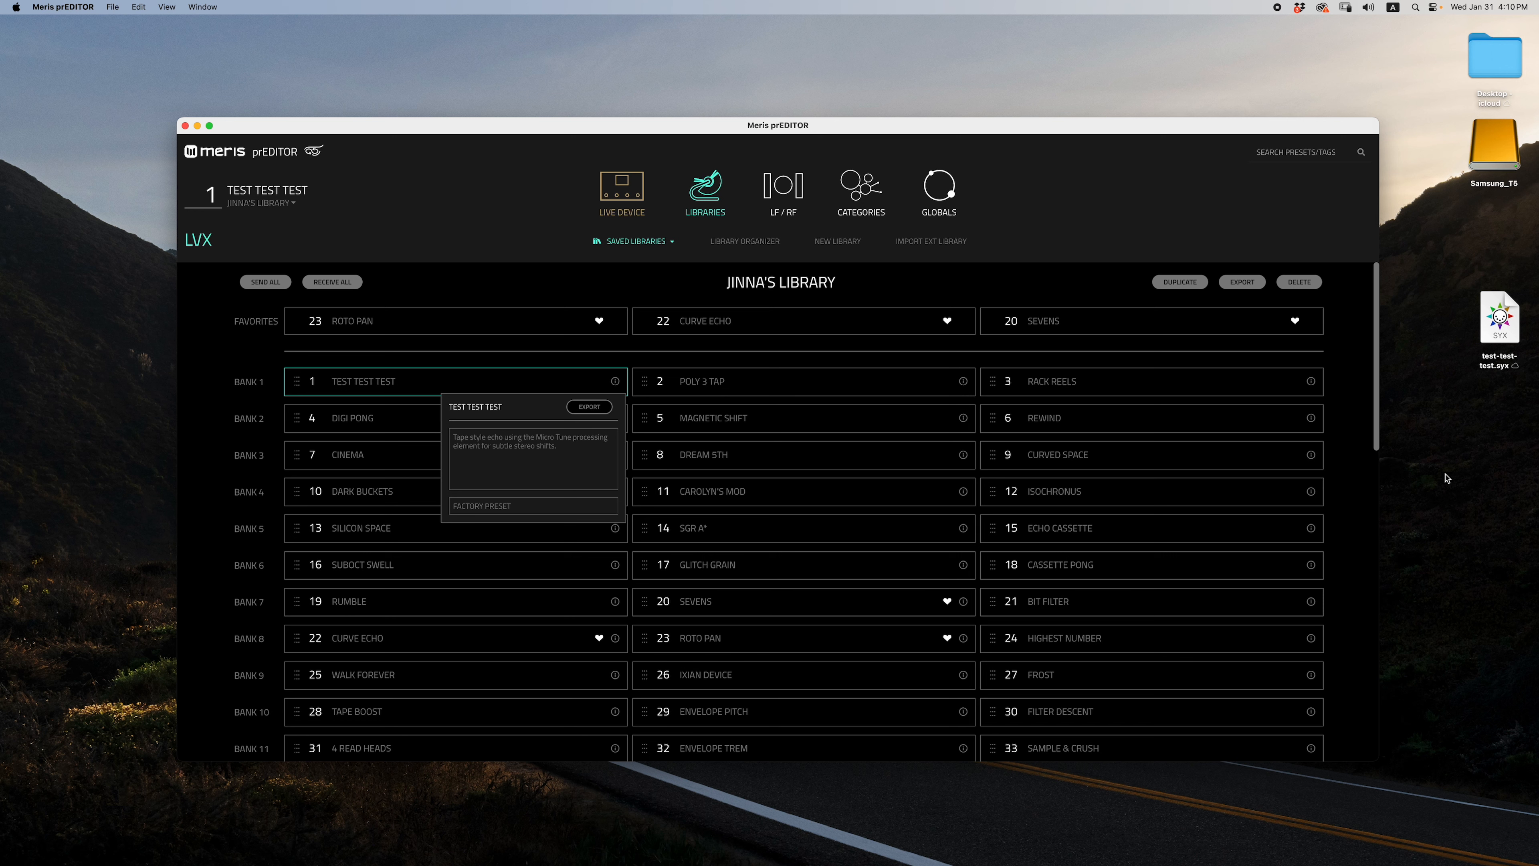
# - Import test-test-test.syx from the desktop into slot 14 of the custom library, and close preset 1's details
pyautogui.click(1412, 411)
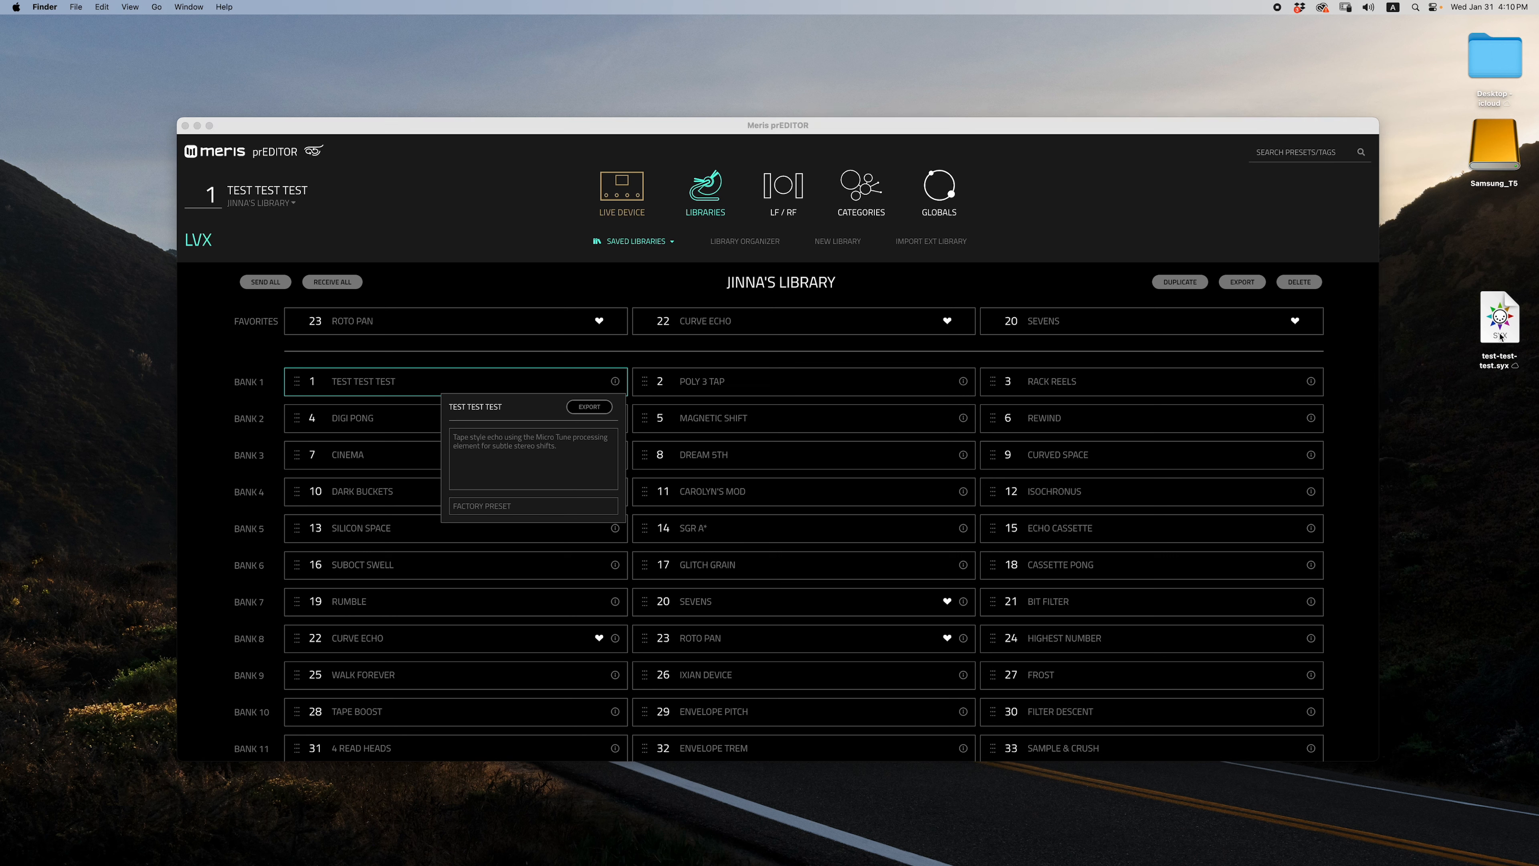
pyautogui.moveTo(1508, 334); pyautogui.dragTo(810, 536)
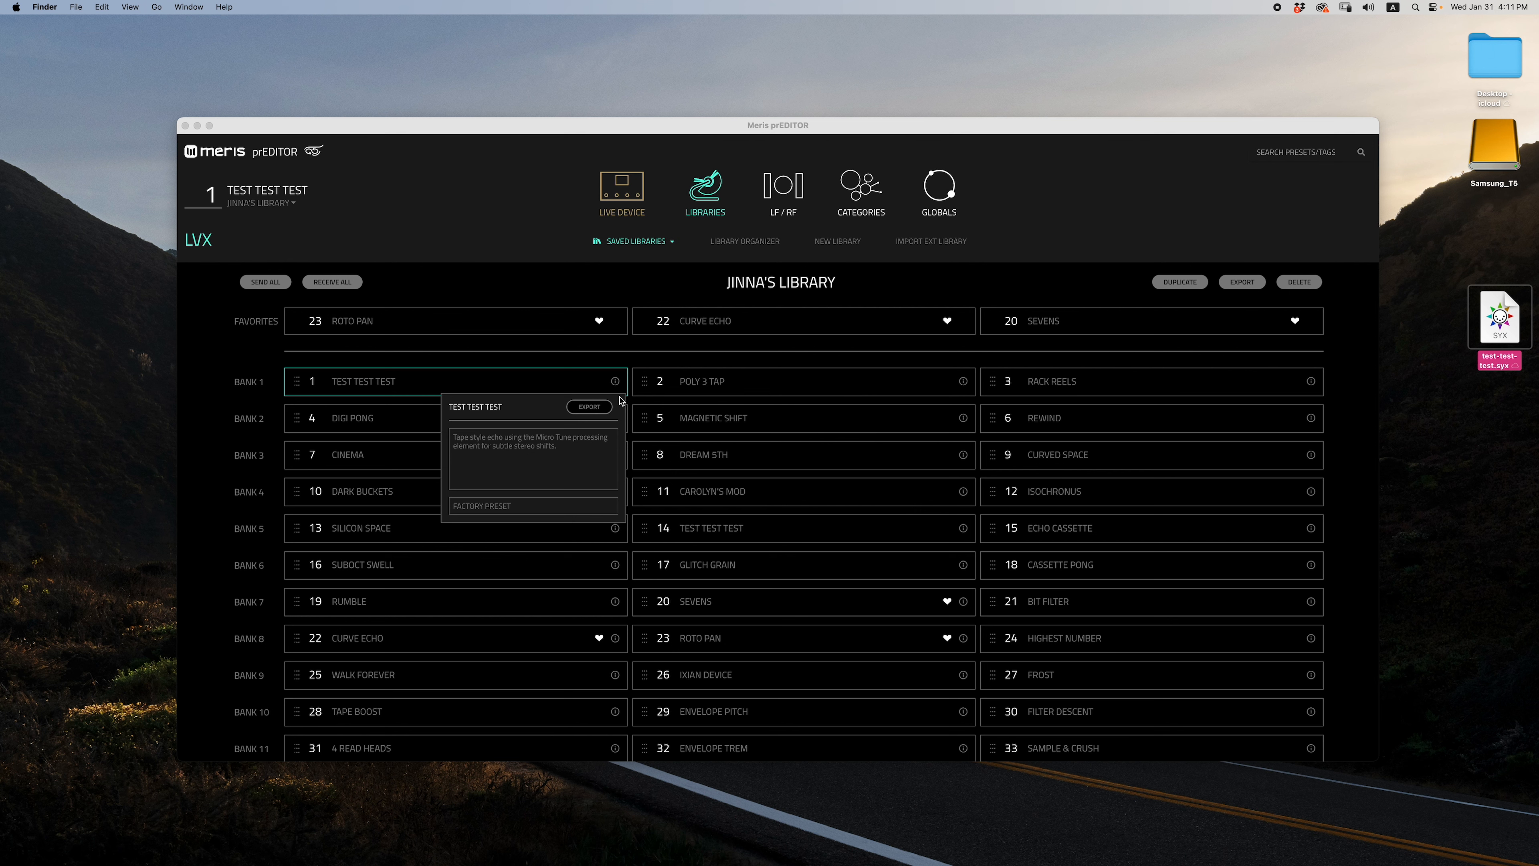
pyautogui.click(621, 419)
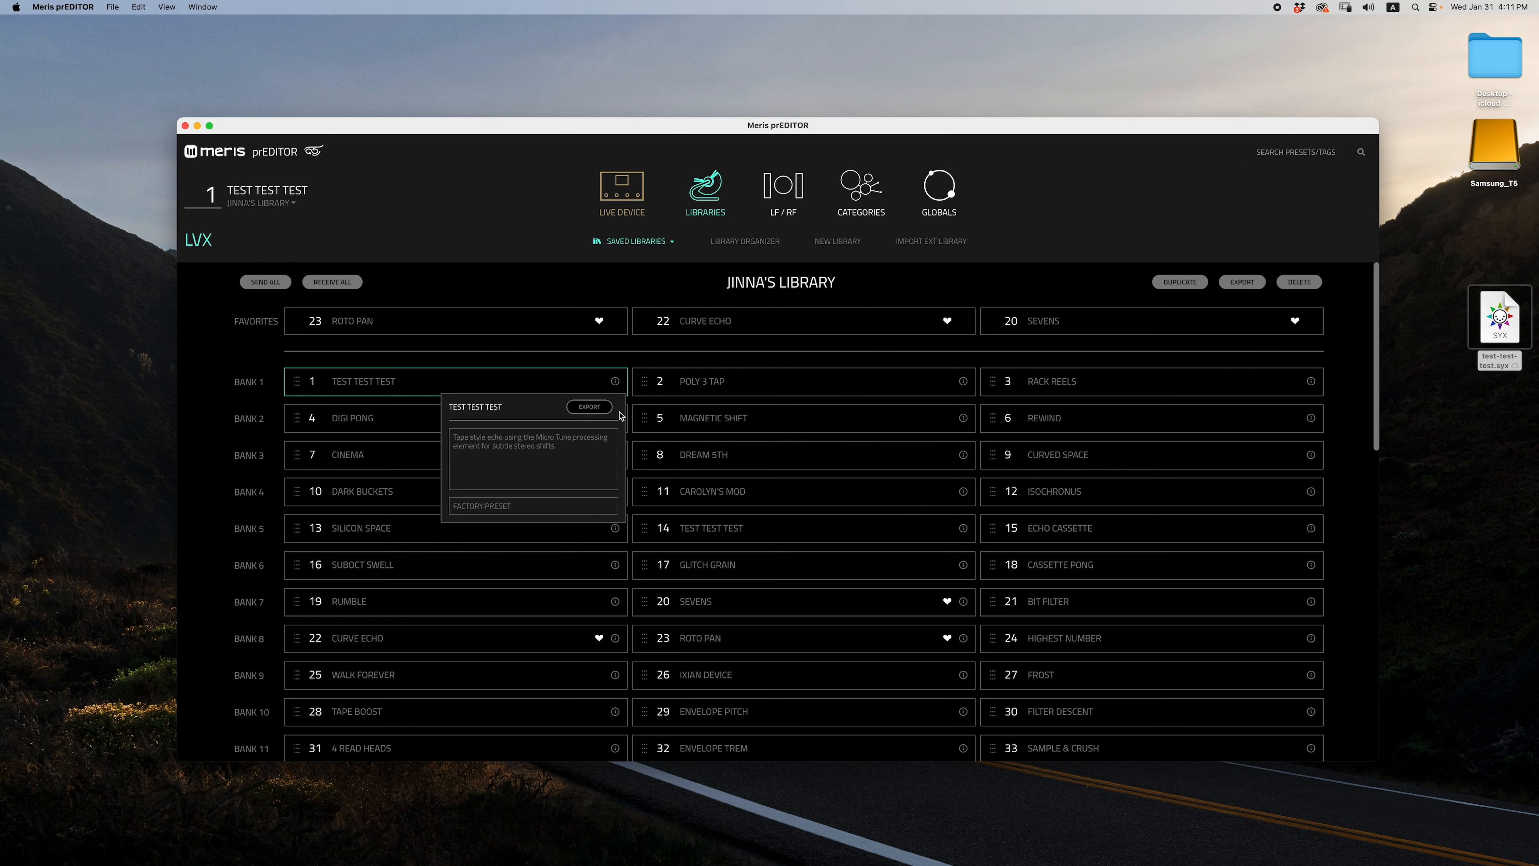
pyautogui.click(615, 383)
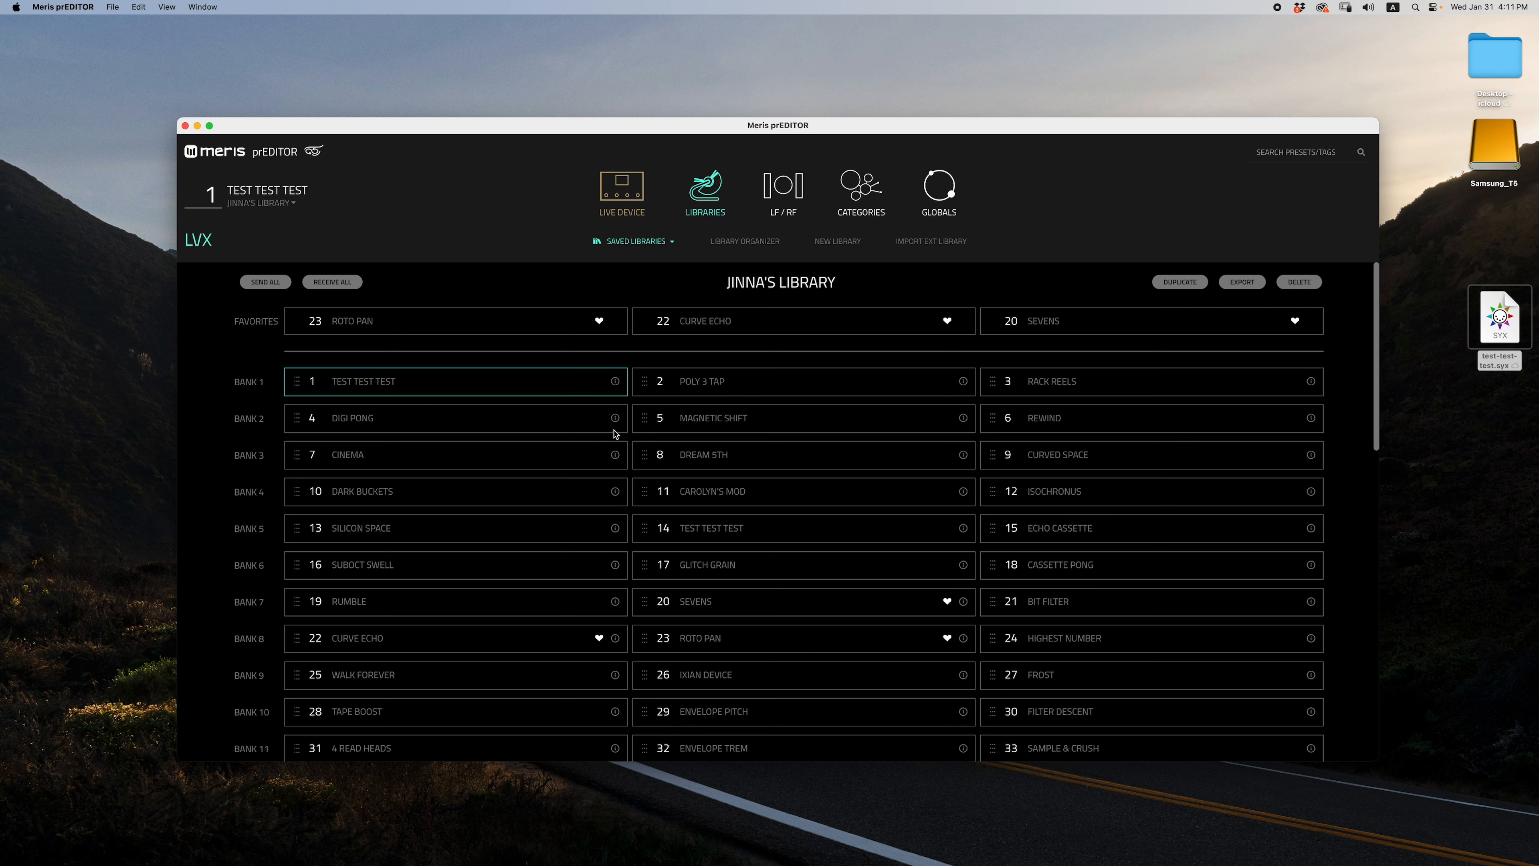
# - Clear the FACTORY PRESET tag from preset 1's details, and search the presets and tags for FILT
pyautogui.click(616, 382)
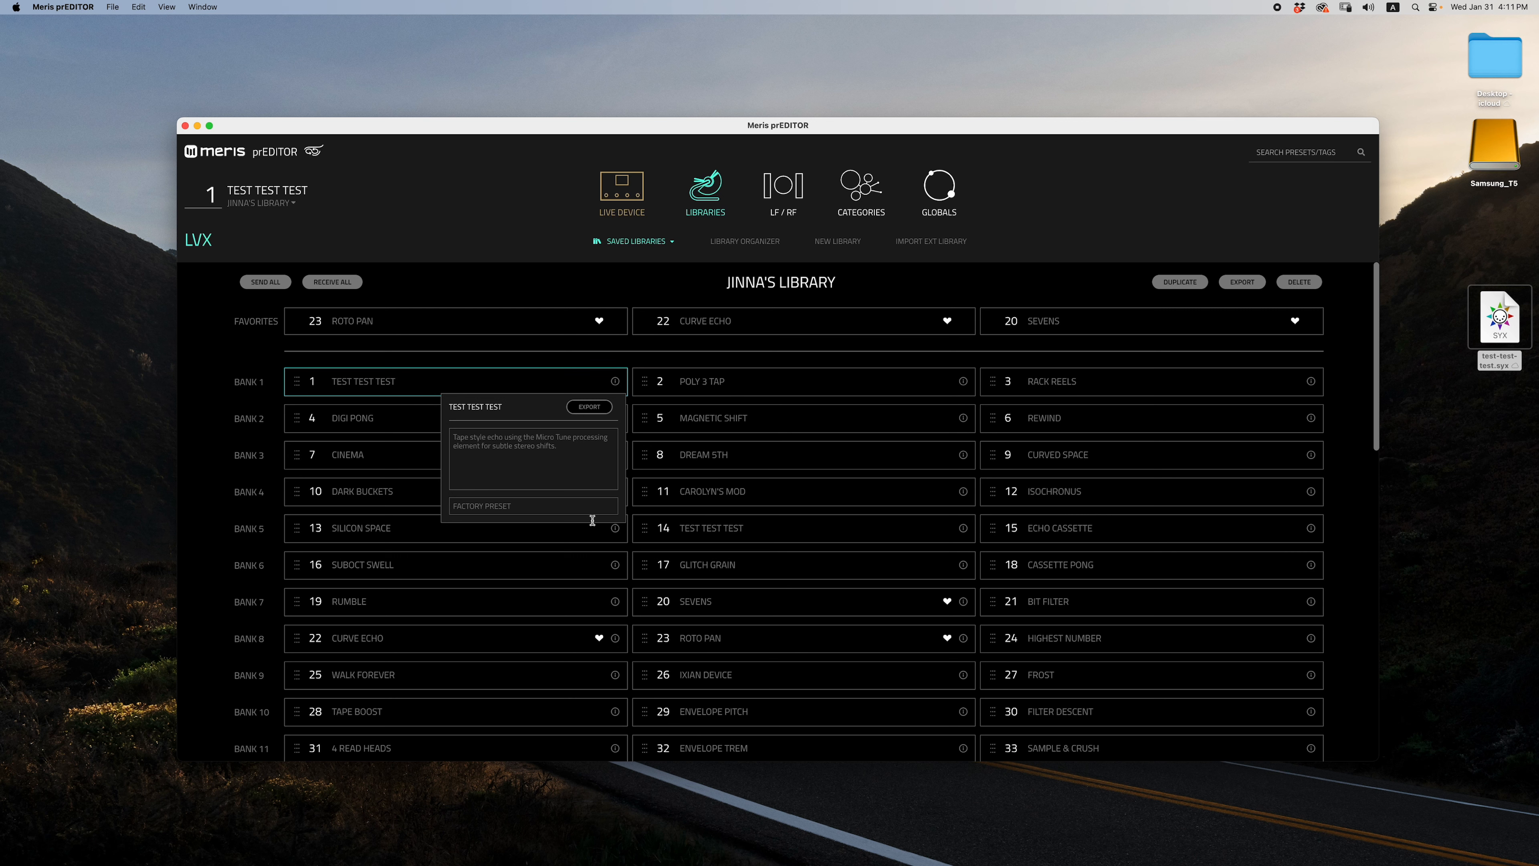
pyautogui.moveTo(526, 507); pyautogui.dragTo(445, 501)
pyautogui.press('BackSpace')
pyautogui.click(615, 382)
pyautogui.click(1269, 153)
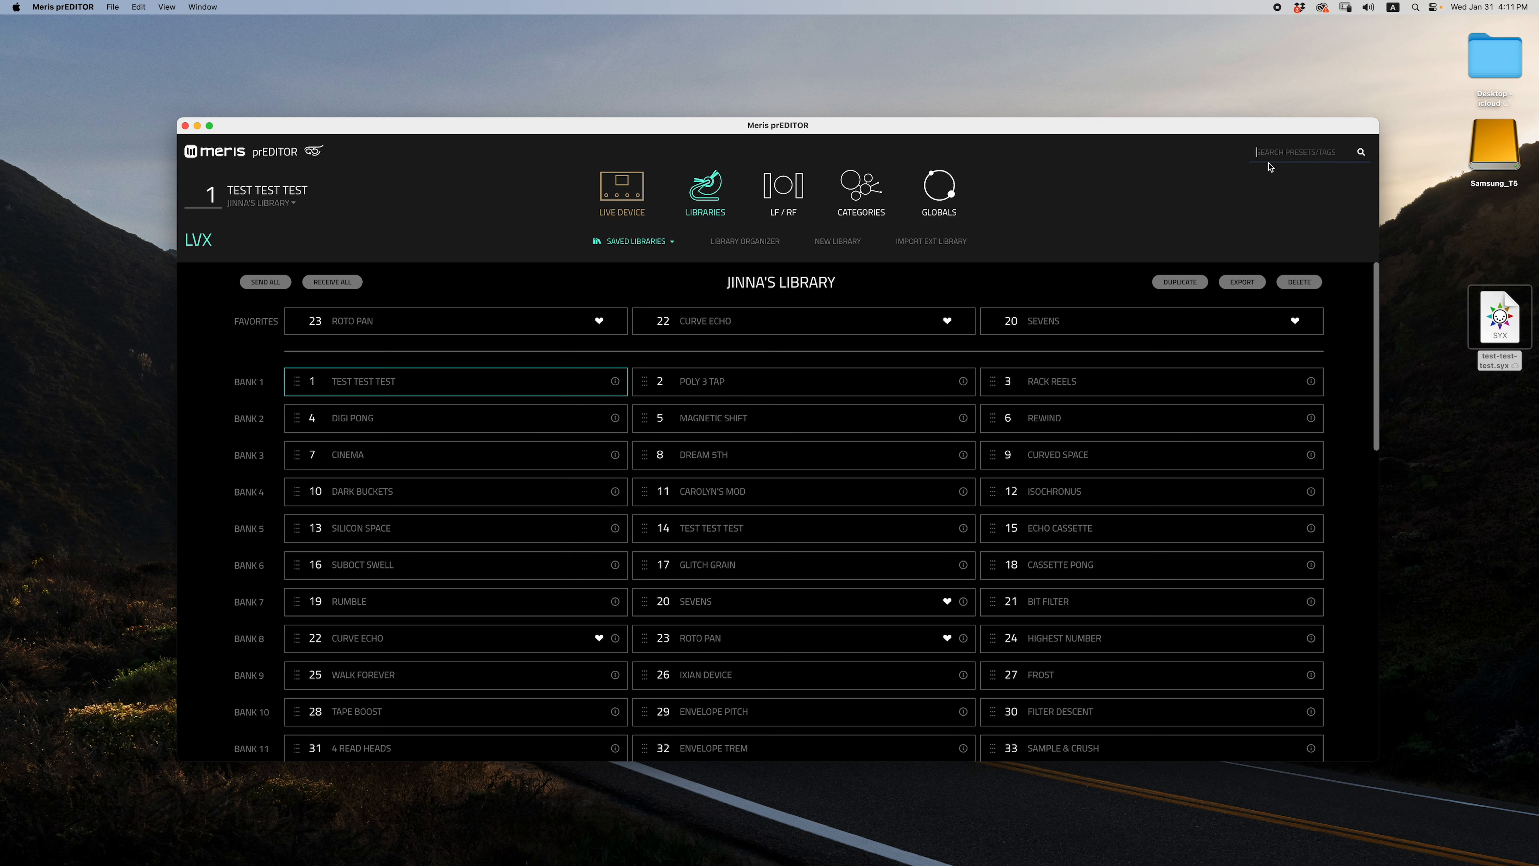
pyautogui.write('FILT')
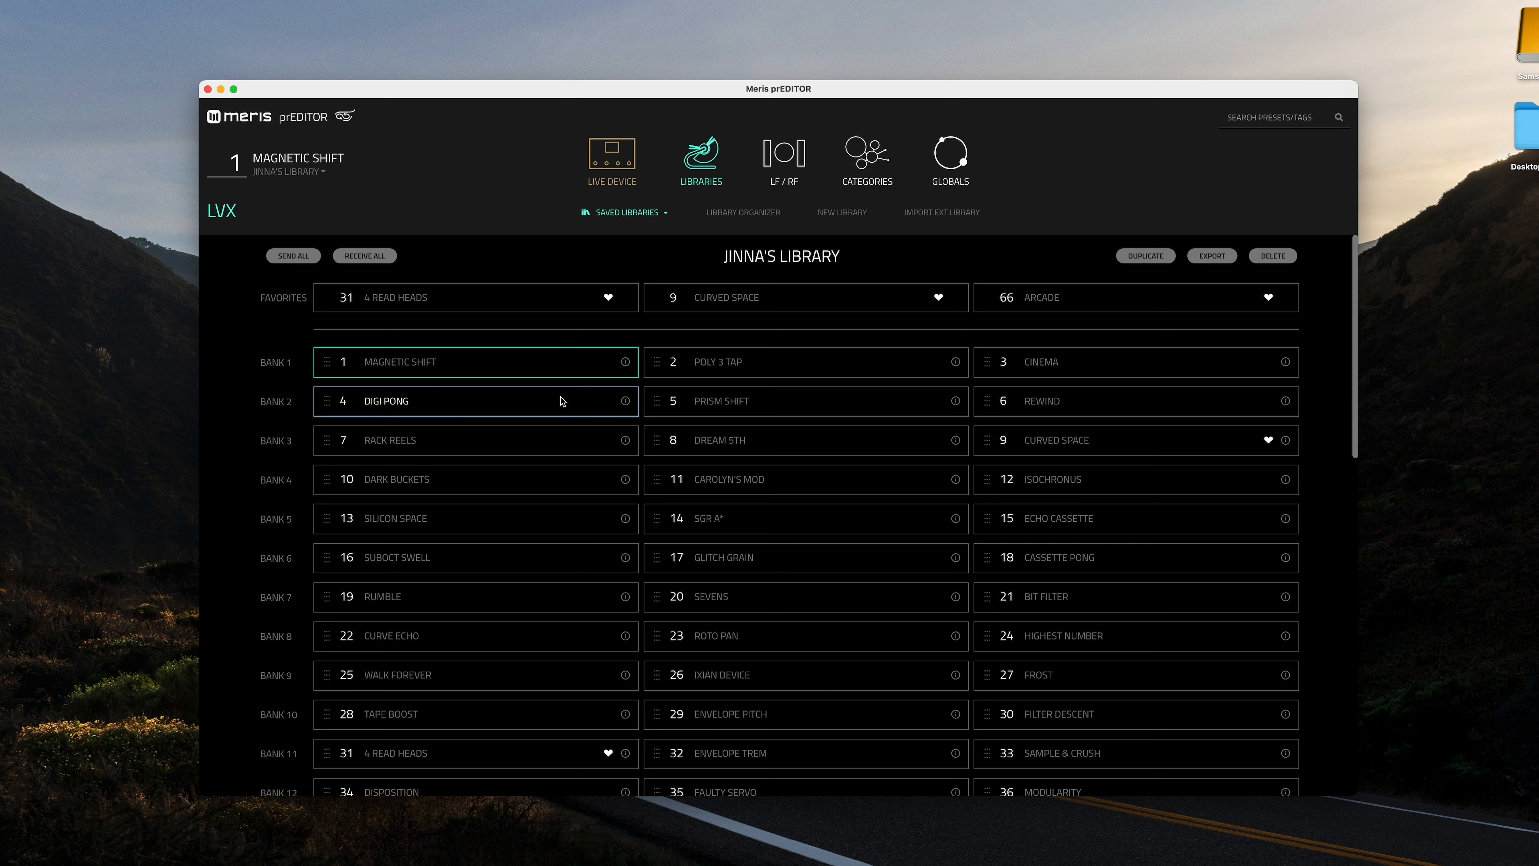
# - Reset preset 1, Magnetic Shift, in the custom library
pyautogui.rightClick(552, 370)
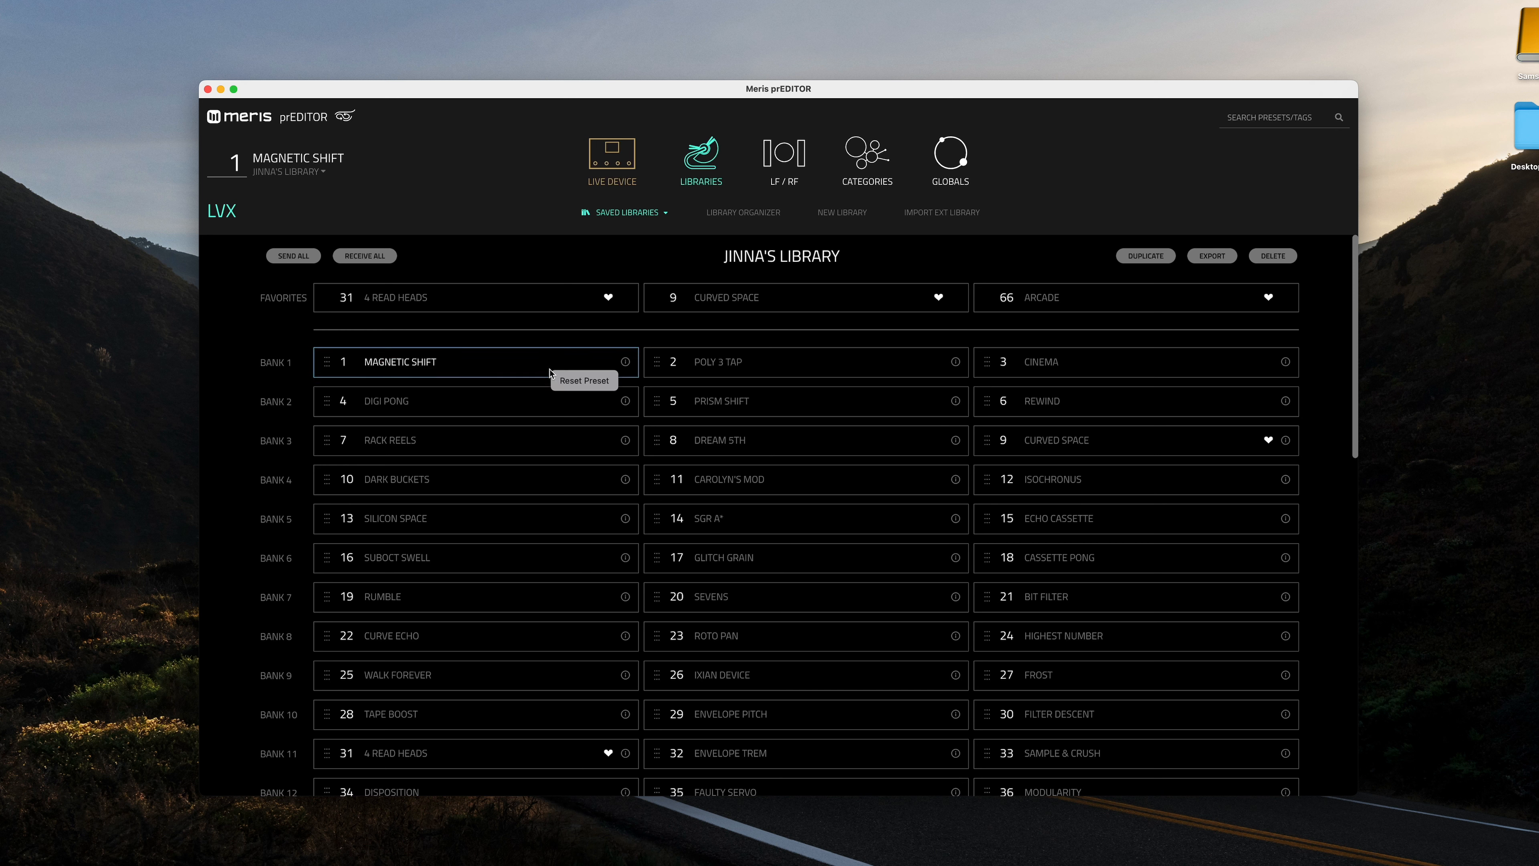
pyautogui.click(569, 381)
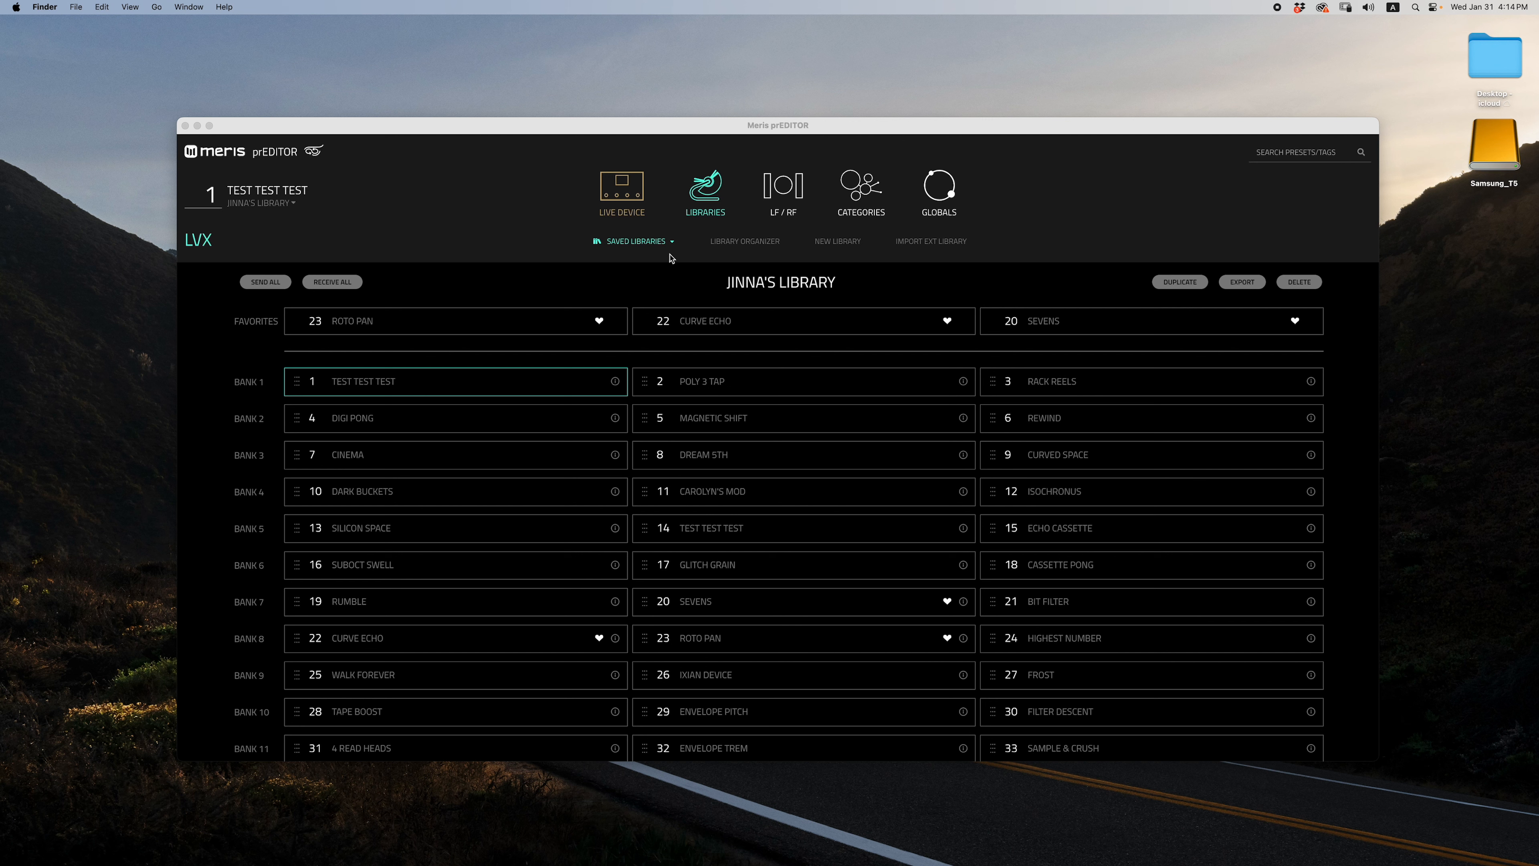
# - In the Library Organizer, copy factory presets Magnetic Shift, Poly 3 Tap and Rewind to slots 1, 8 and 12 of Library 1
pyautogui.click(745, 247)
pyautogui.click(745, 242)
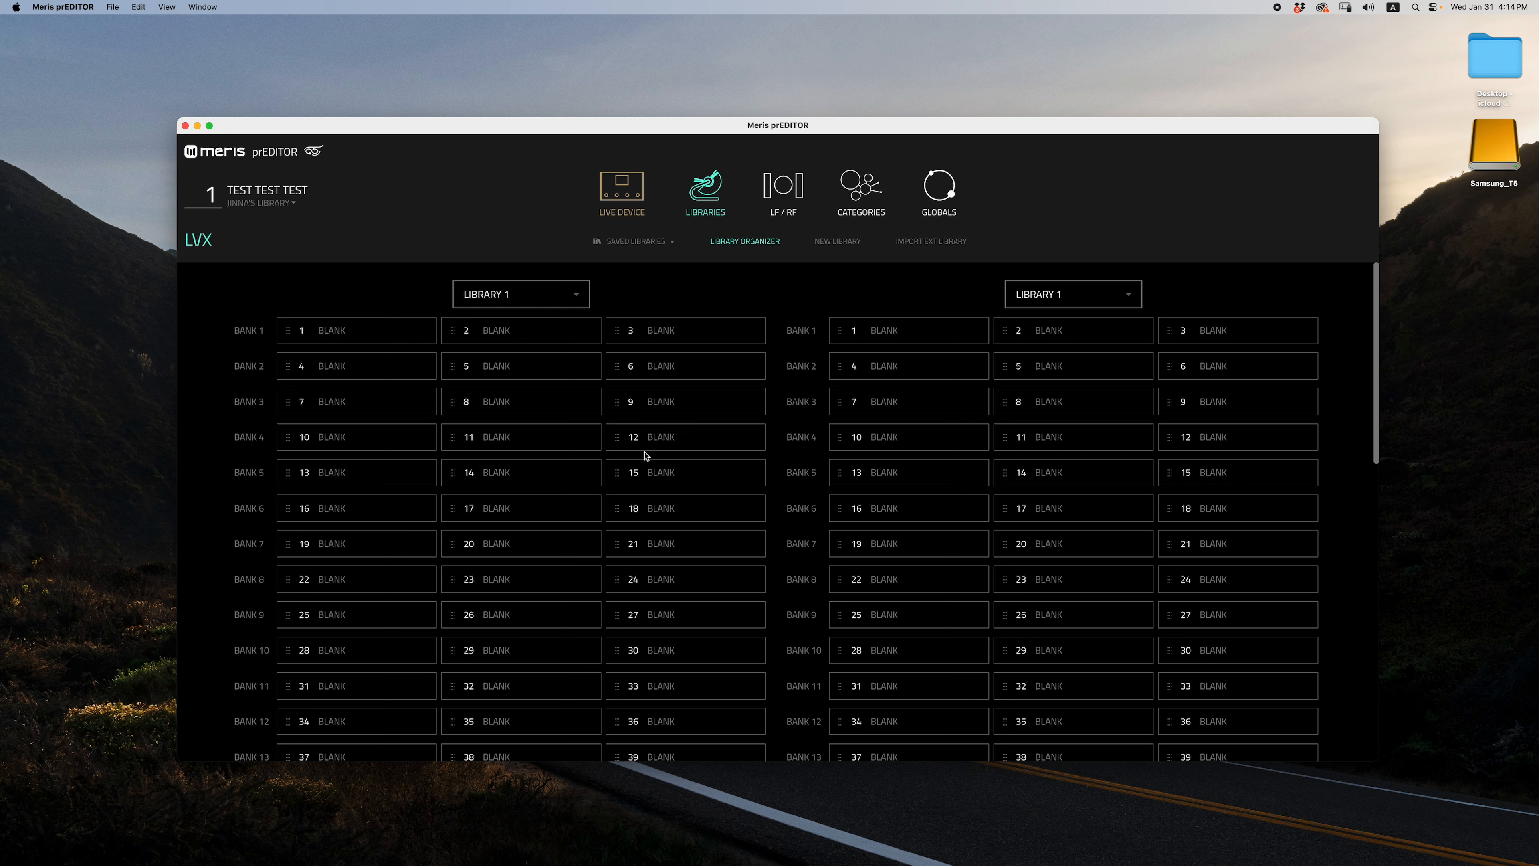
pyautogui.click(577, 297)
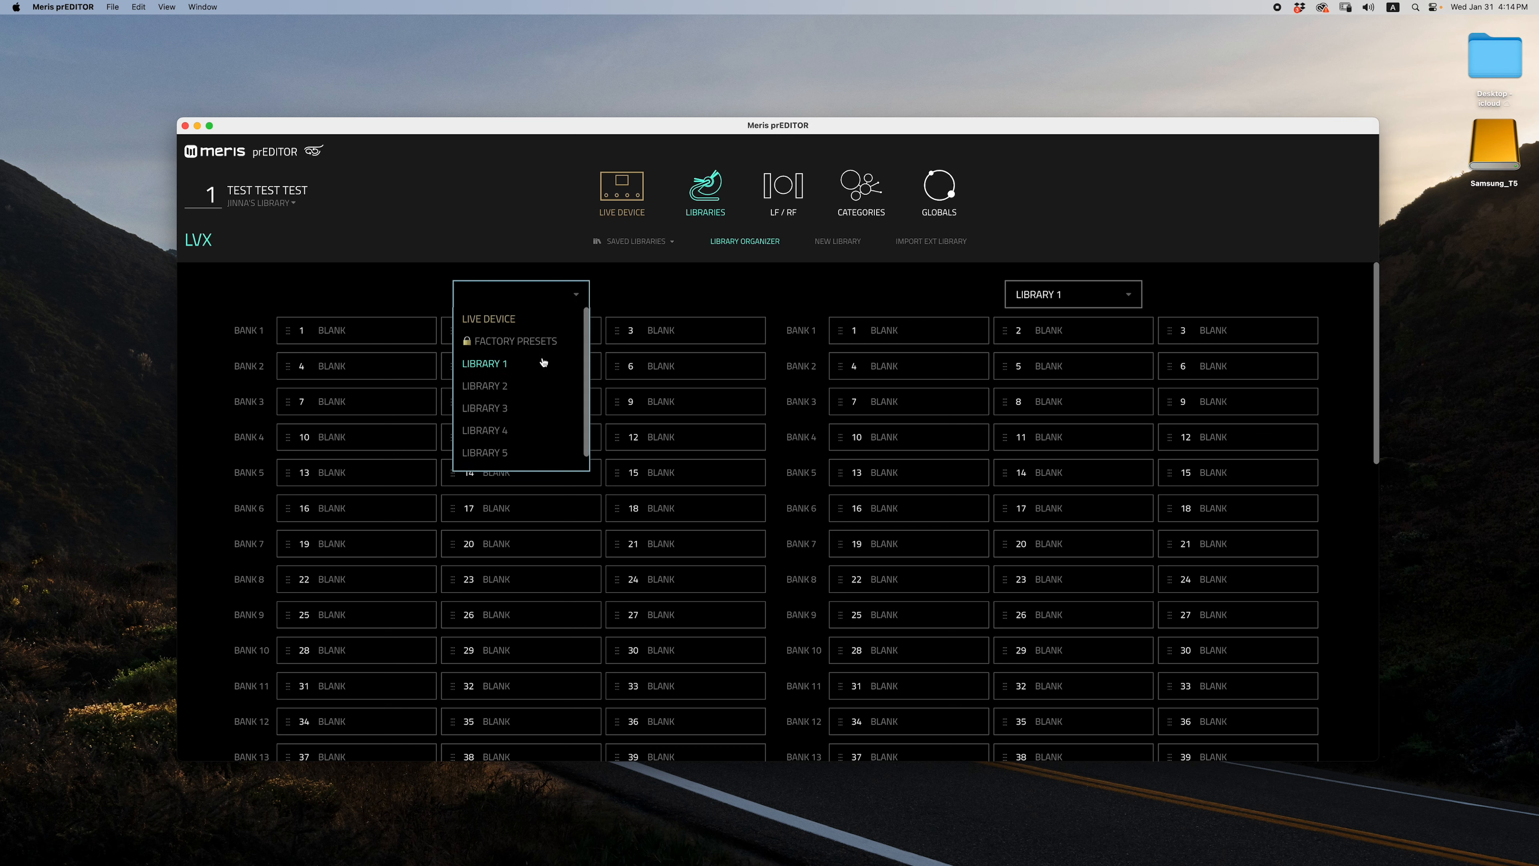
pyautogui.click(536, 344)
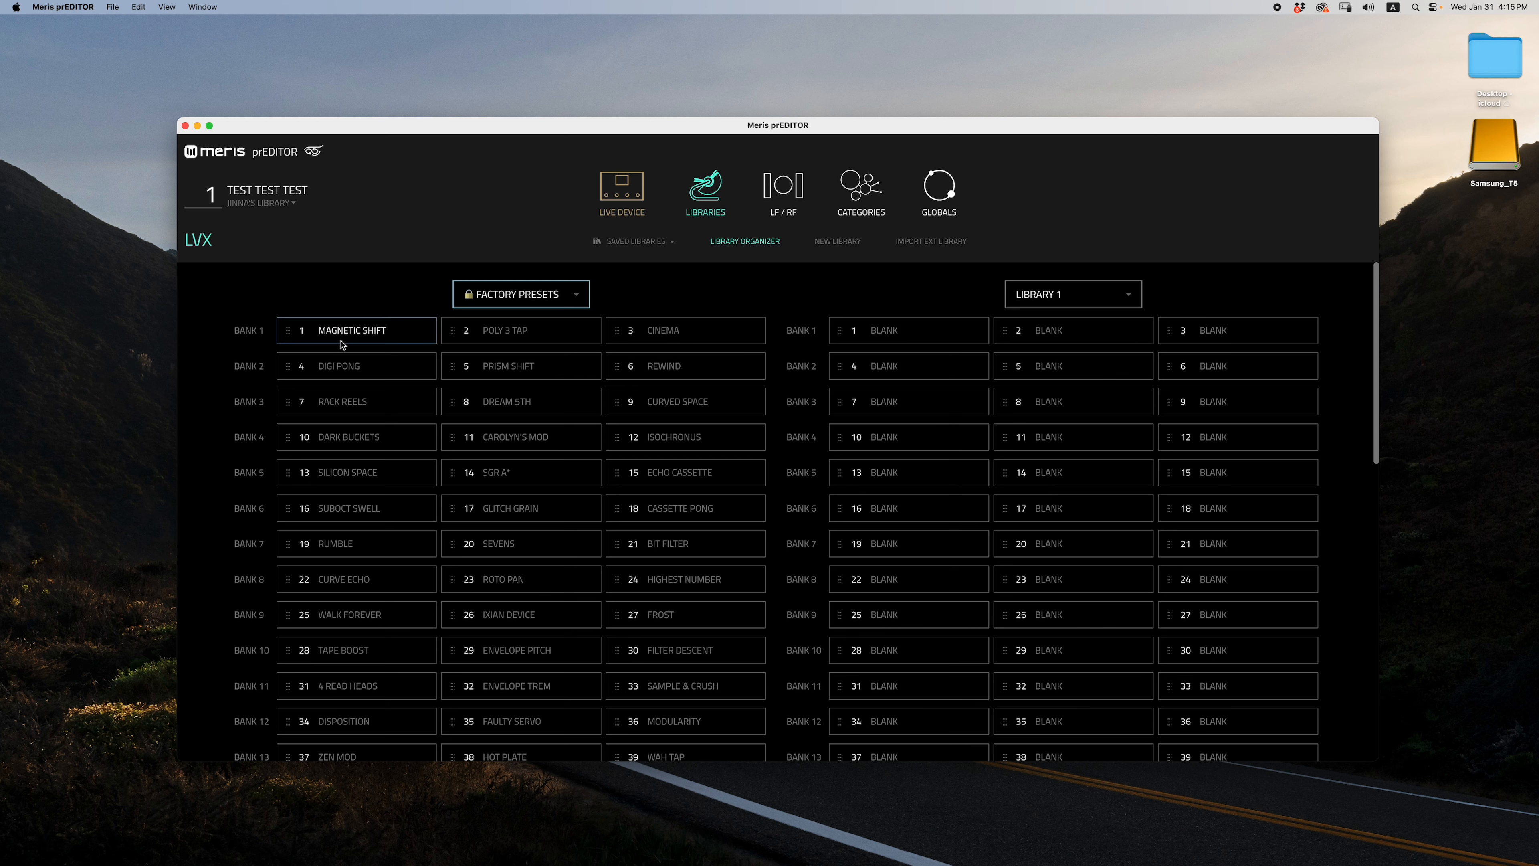
pyautogui.moveTo(364, 332); pyautogui.dragTo(915, 349)
pyautogui.moveTo(485, 332); pyautogui.dragTo(1022, 405)
pyautogui.moveTo(658, 367); pyautogui.dragTo(1203, 439)
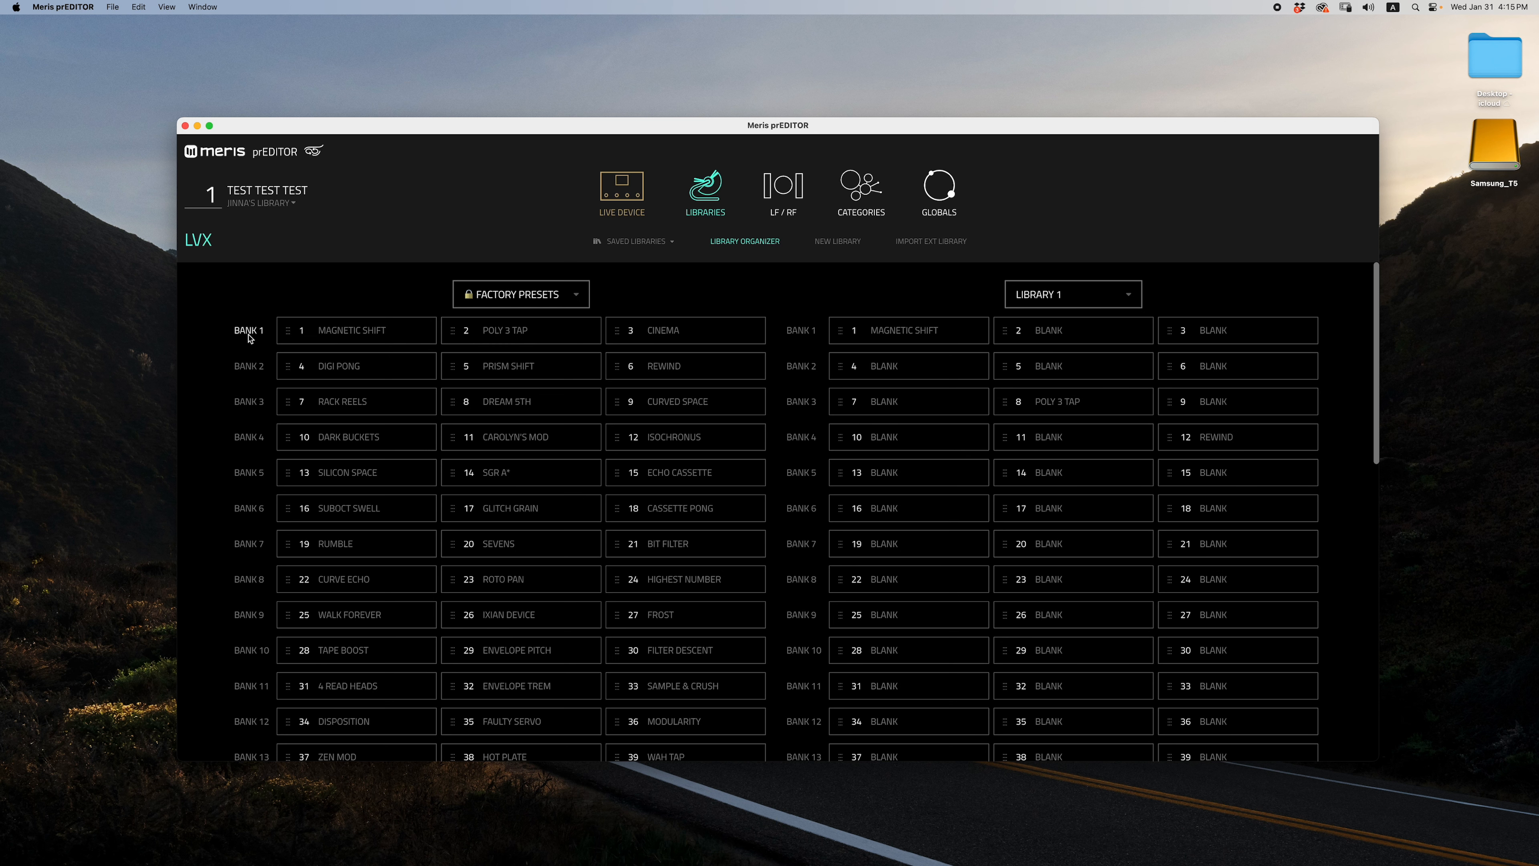
# - Copy factory bank 1 to bank 2 and factory bank 3 to bank 6 of Library 1
pyautogui.moveTo(248, 330); pyautogui.dragTo(811, 375)
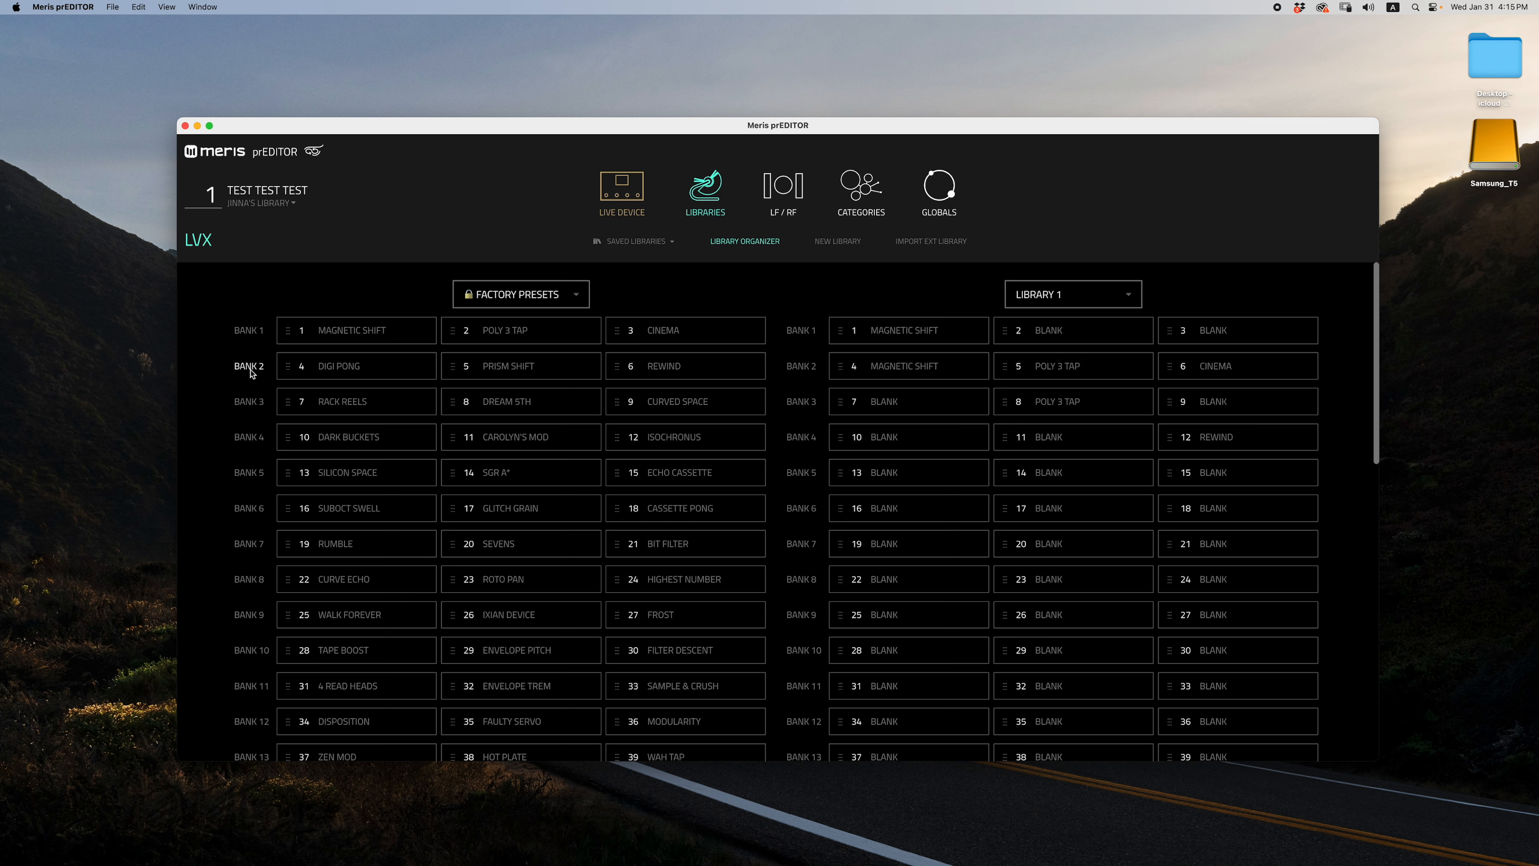
pyautogui.moveTo(249, 401); pyautogui.dragTo(521, 580)
pyautogui.moveTo(772, 413); pyautogui.dragTo(805, 511)
# - Open saved Library 1 and check its preset arrangement in both the Library Organizer and the library view
pyautogui.click(661, 244)
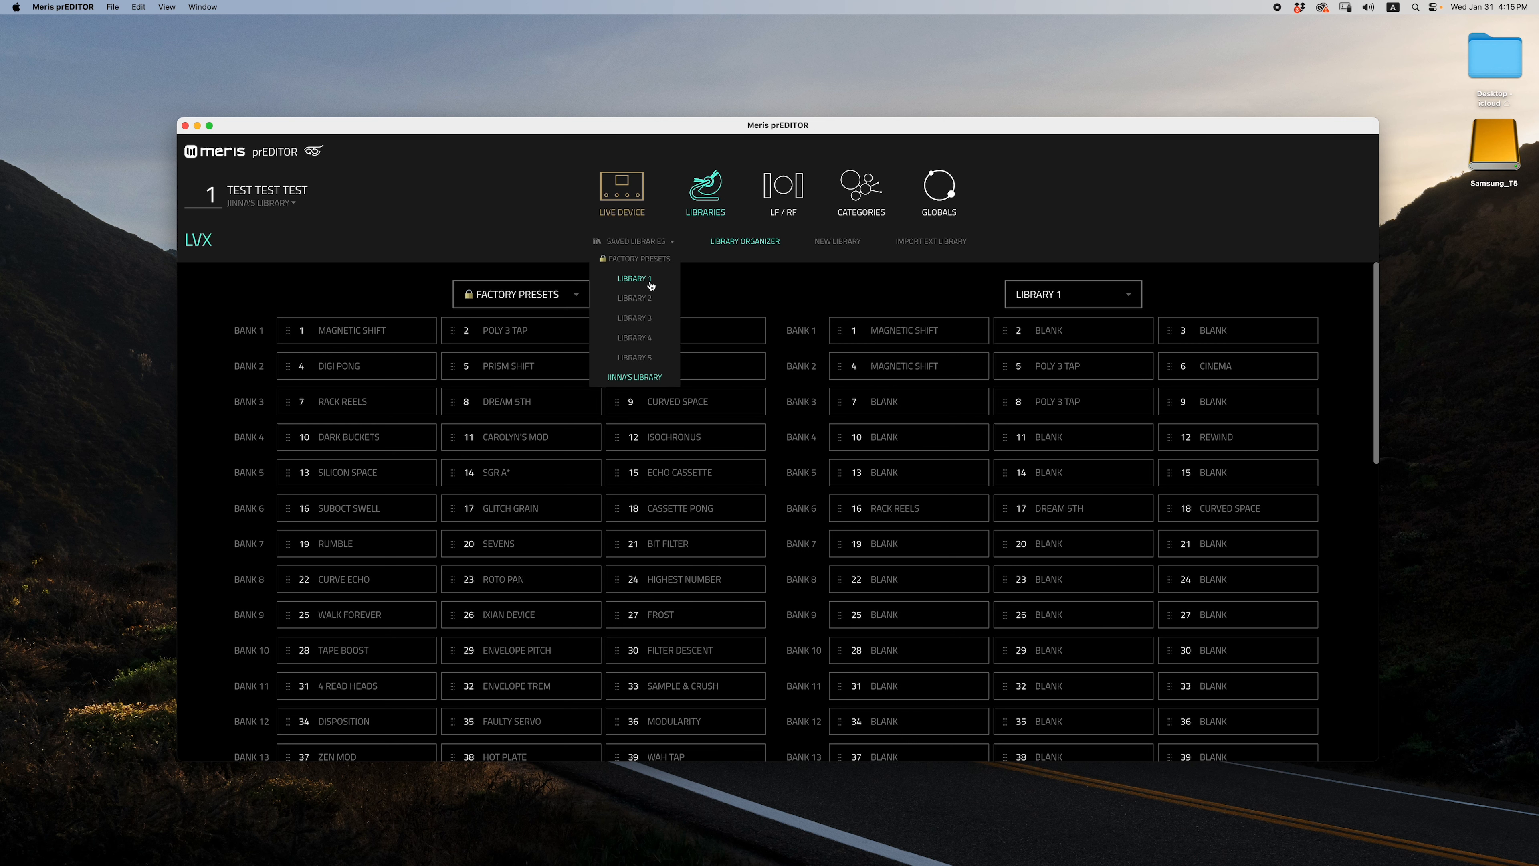
pyautogui.click(634, 279)
pyautogui.click(729, 246)
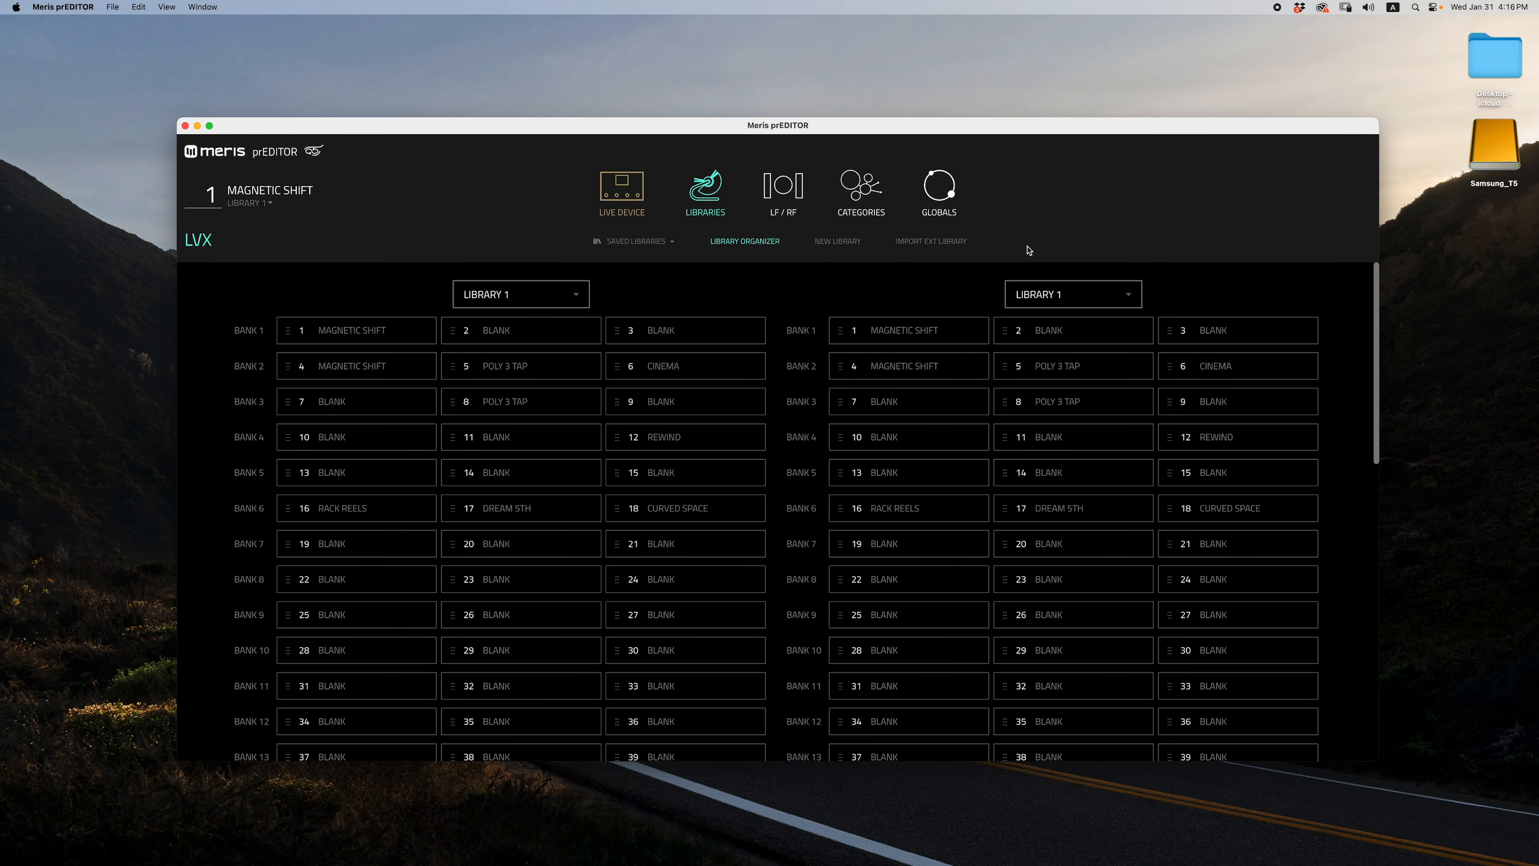
pyautogui.click(714, 207)
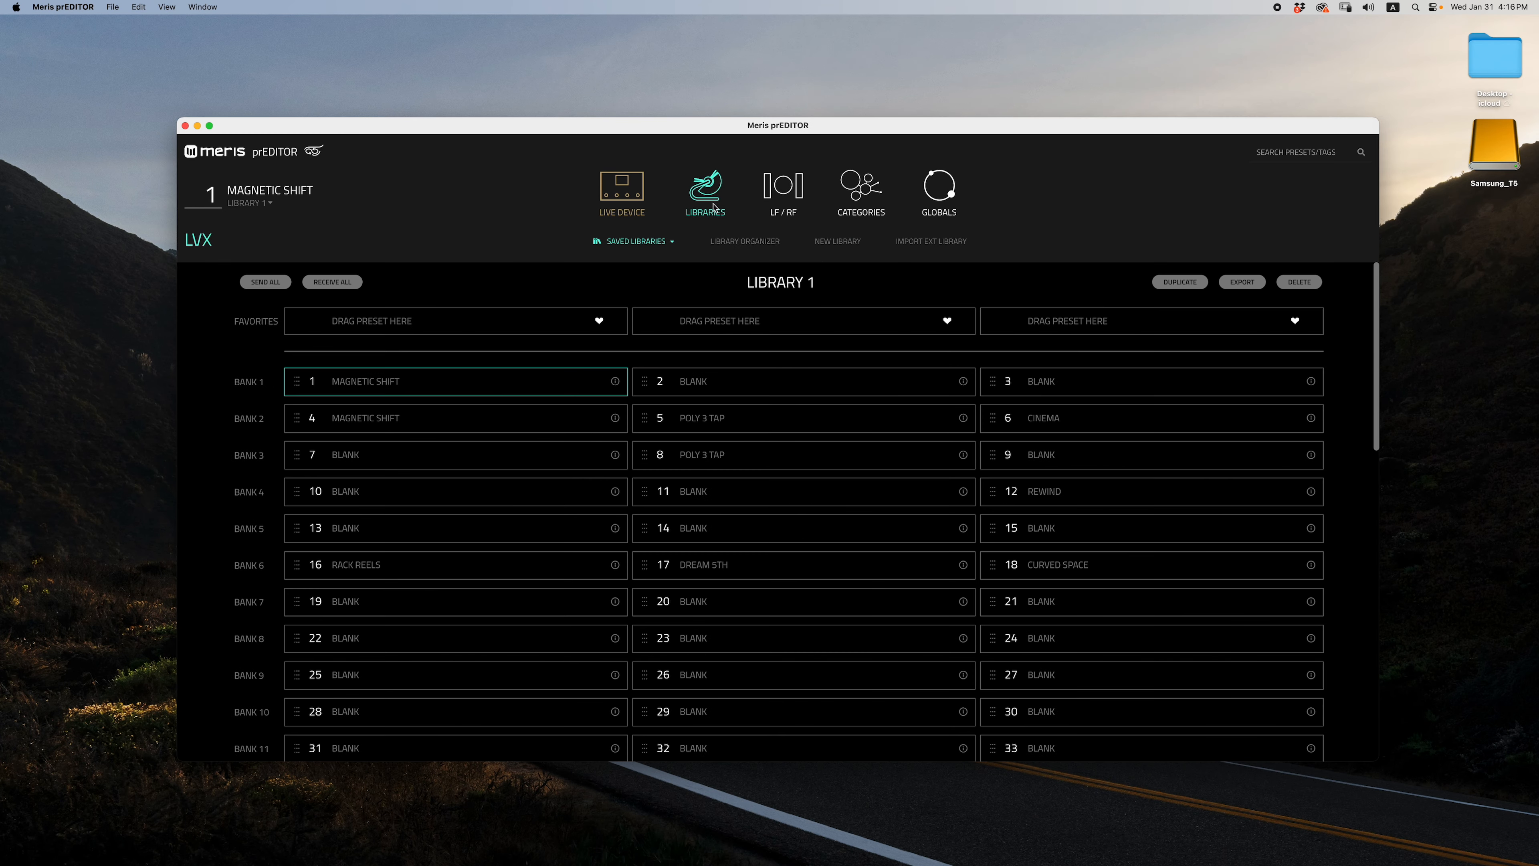
# - Open the custom library named after the owner and recall preset 4, Digi Pong, for editing
pyautogui.click(667, 249)
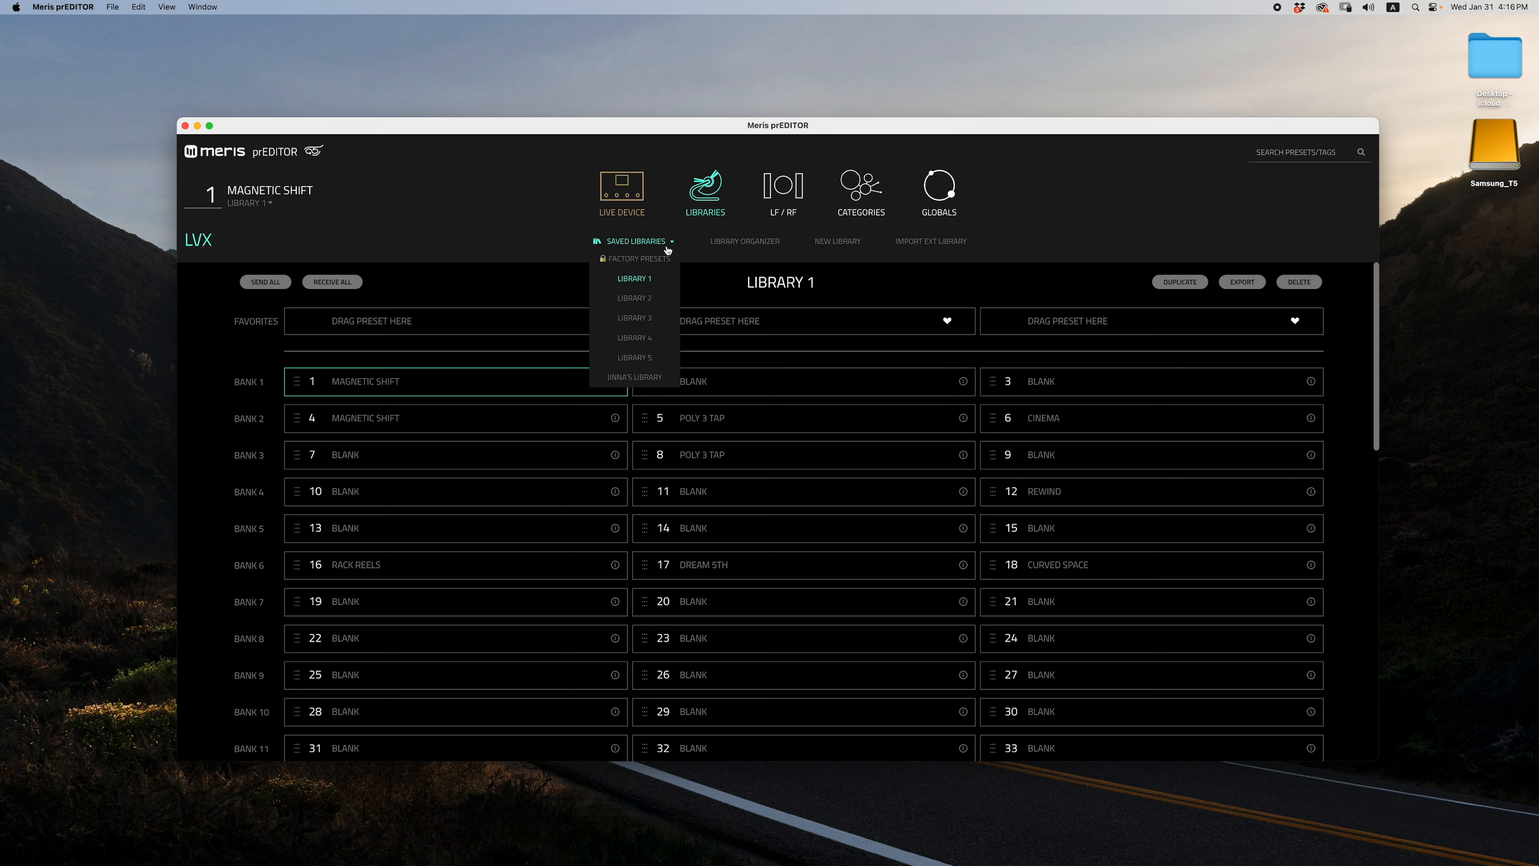
pyautogui.click(652, 379)
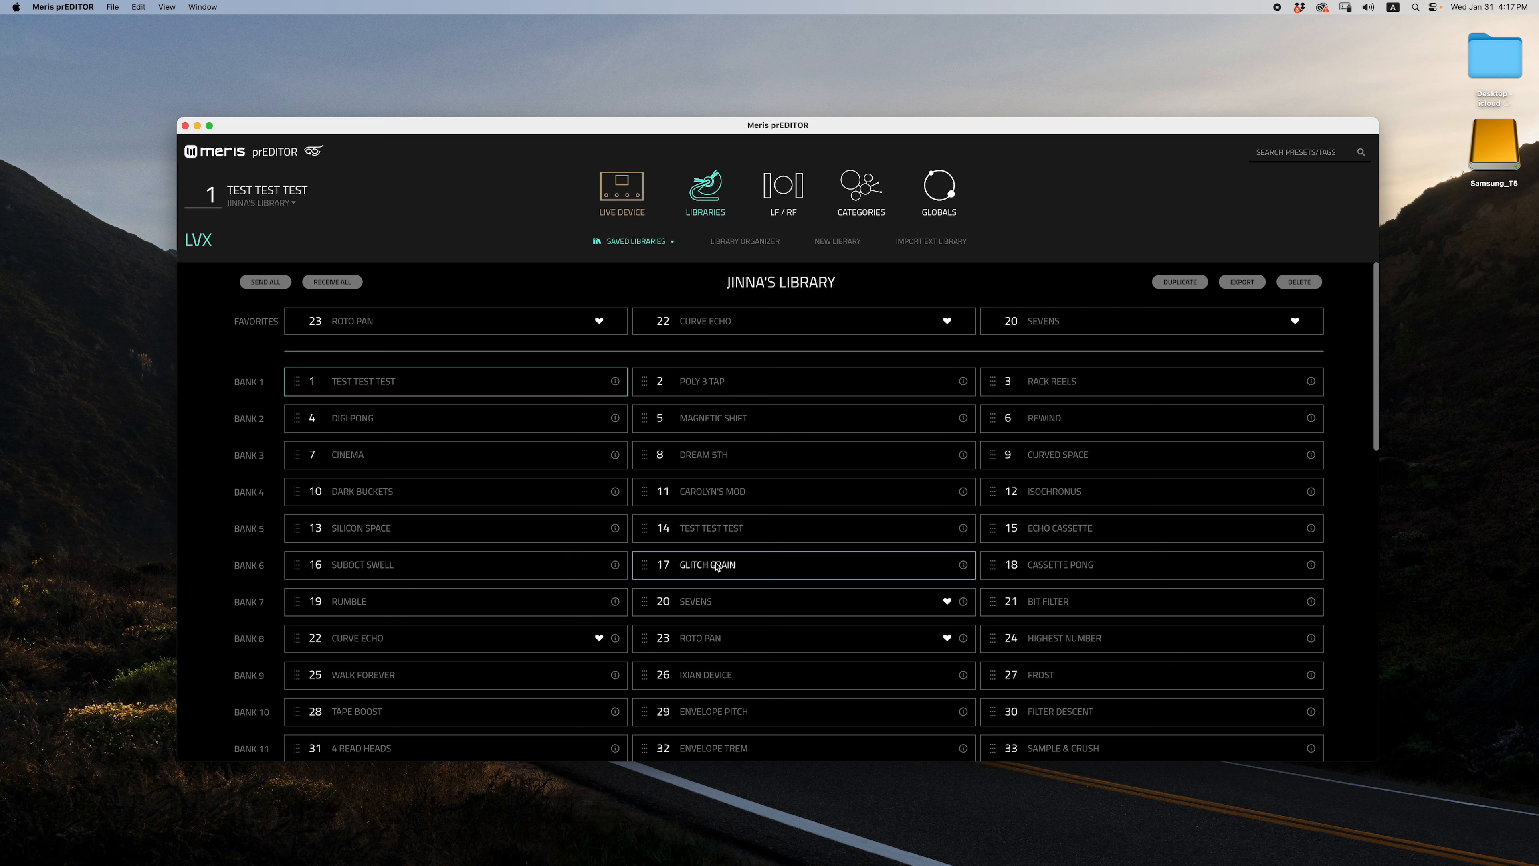
pyautogui.doubleClick(380, 426)
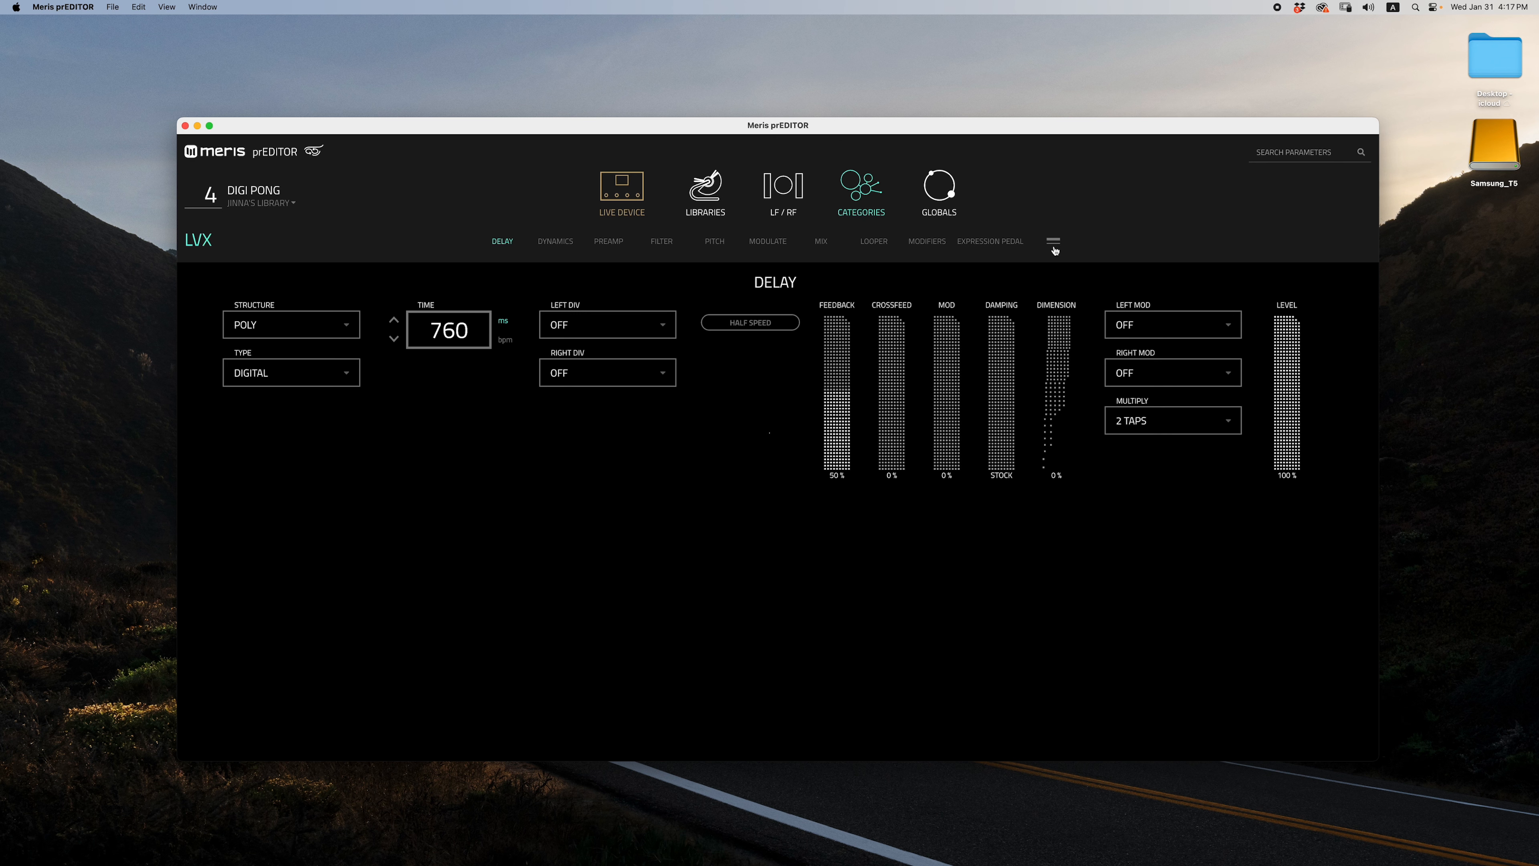
# - Show the settings summary for all categories and use it to view Digi Pong's Mix, Modulate, Pitch and Filter settings
pyautogui.click(1054, 242)
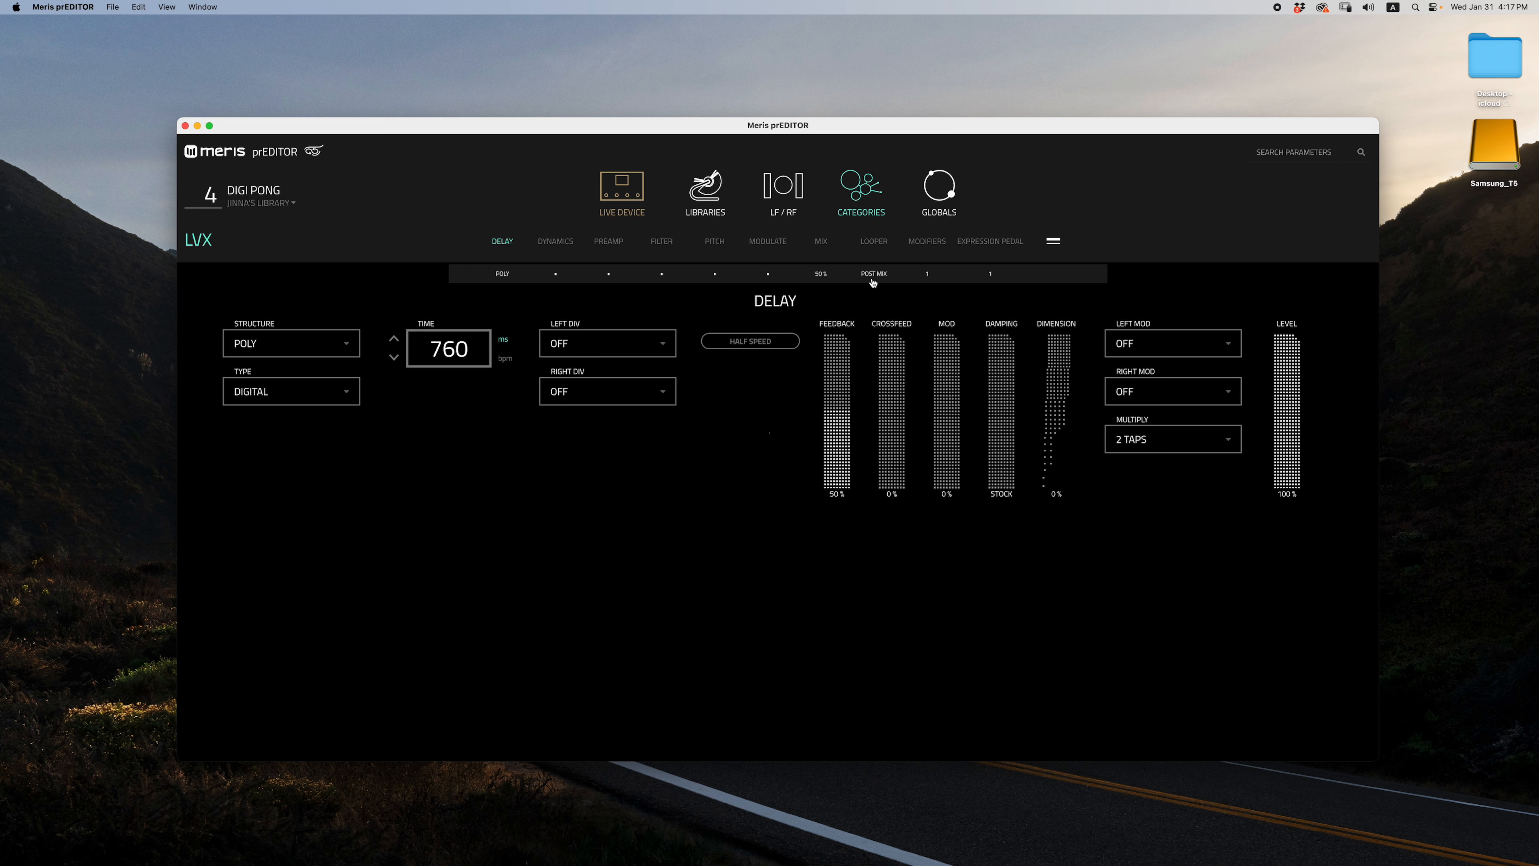
pyautogui.click(822, 276)
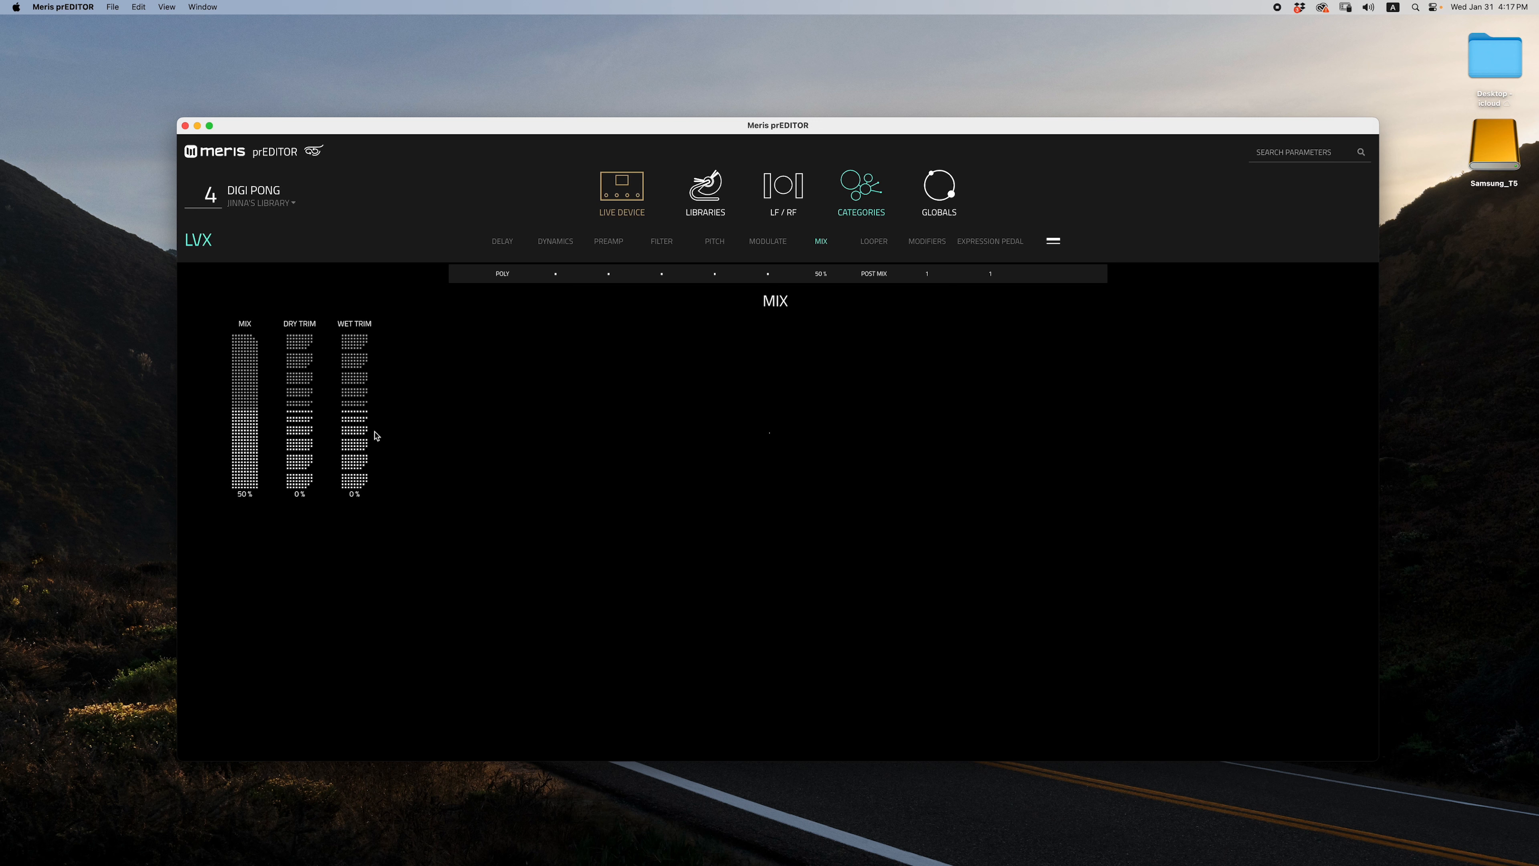
pyautogui.click(768, 276)
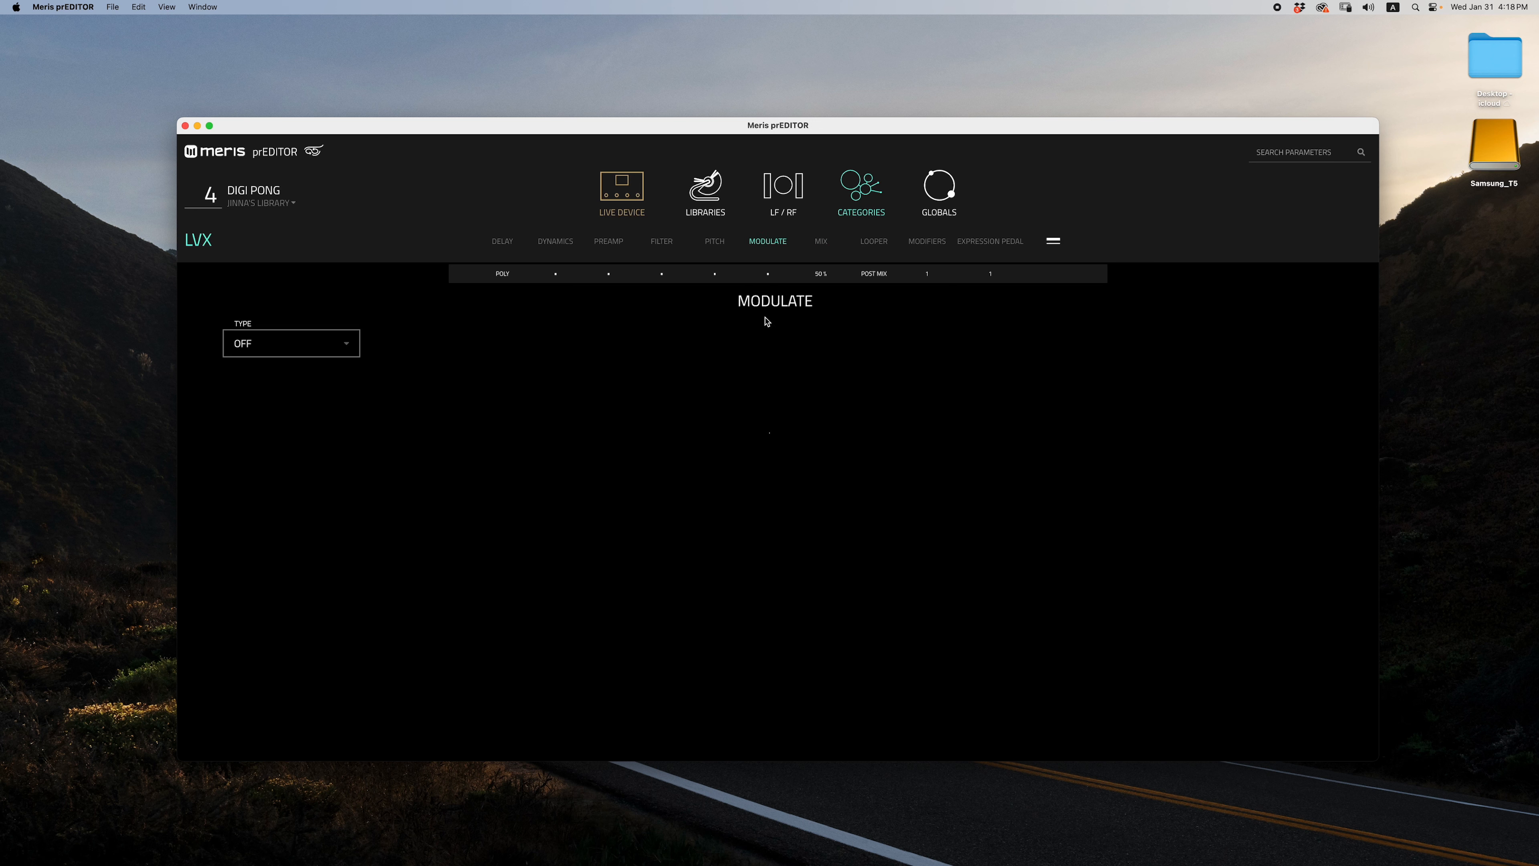
pyautogui.click(715, 277)
pyautogui.click(661, 275)
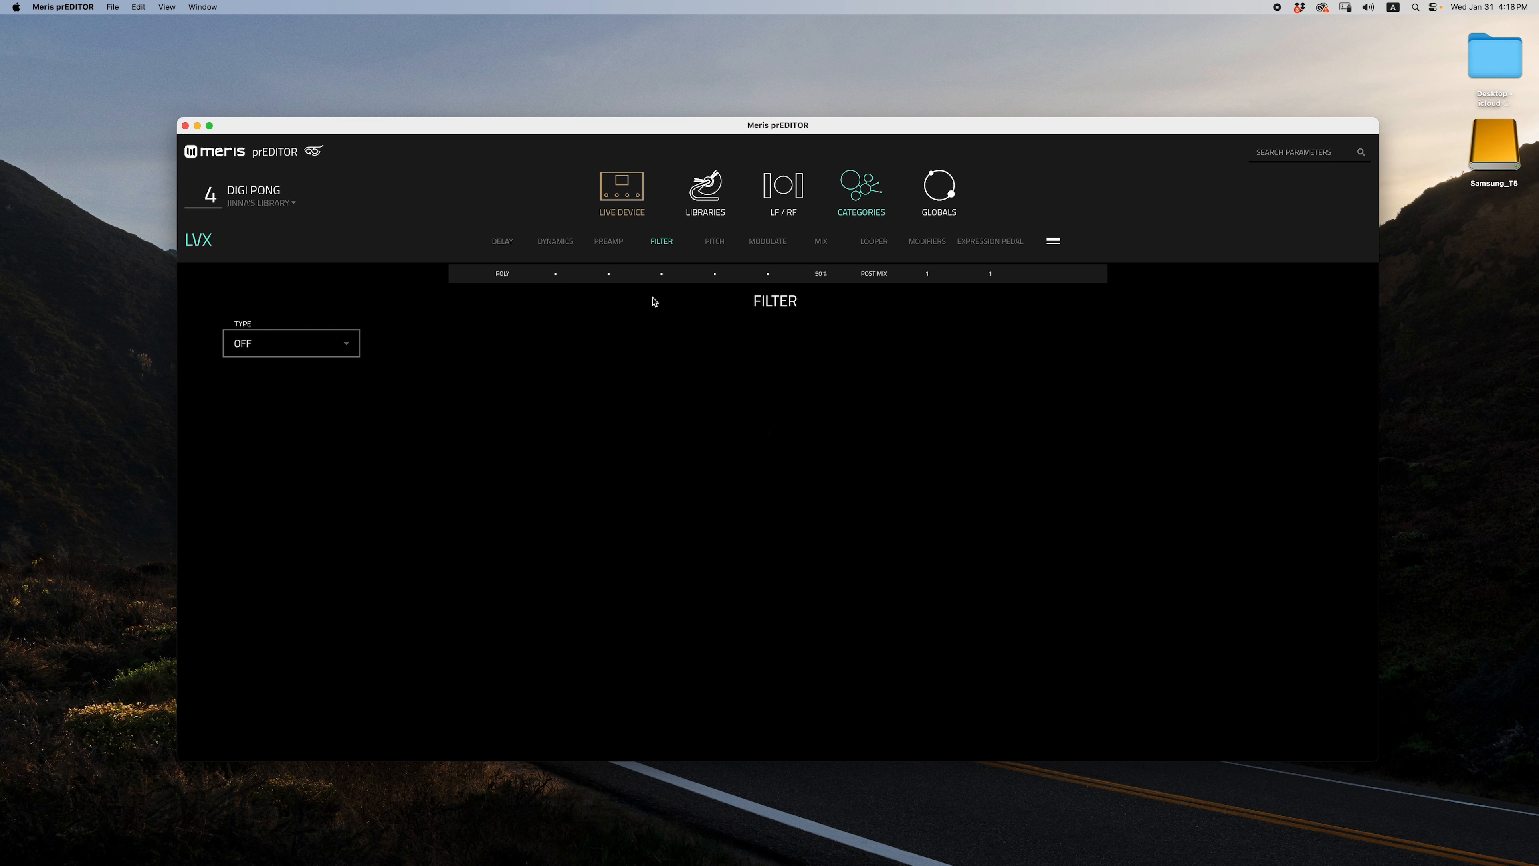
# - Set Digi Pong's preamp type to Volume Pedal
pyautogui.click(609, 275)
pyautogui.click(349, 348)
pyautogui.click(302, 400)
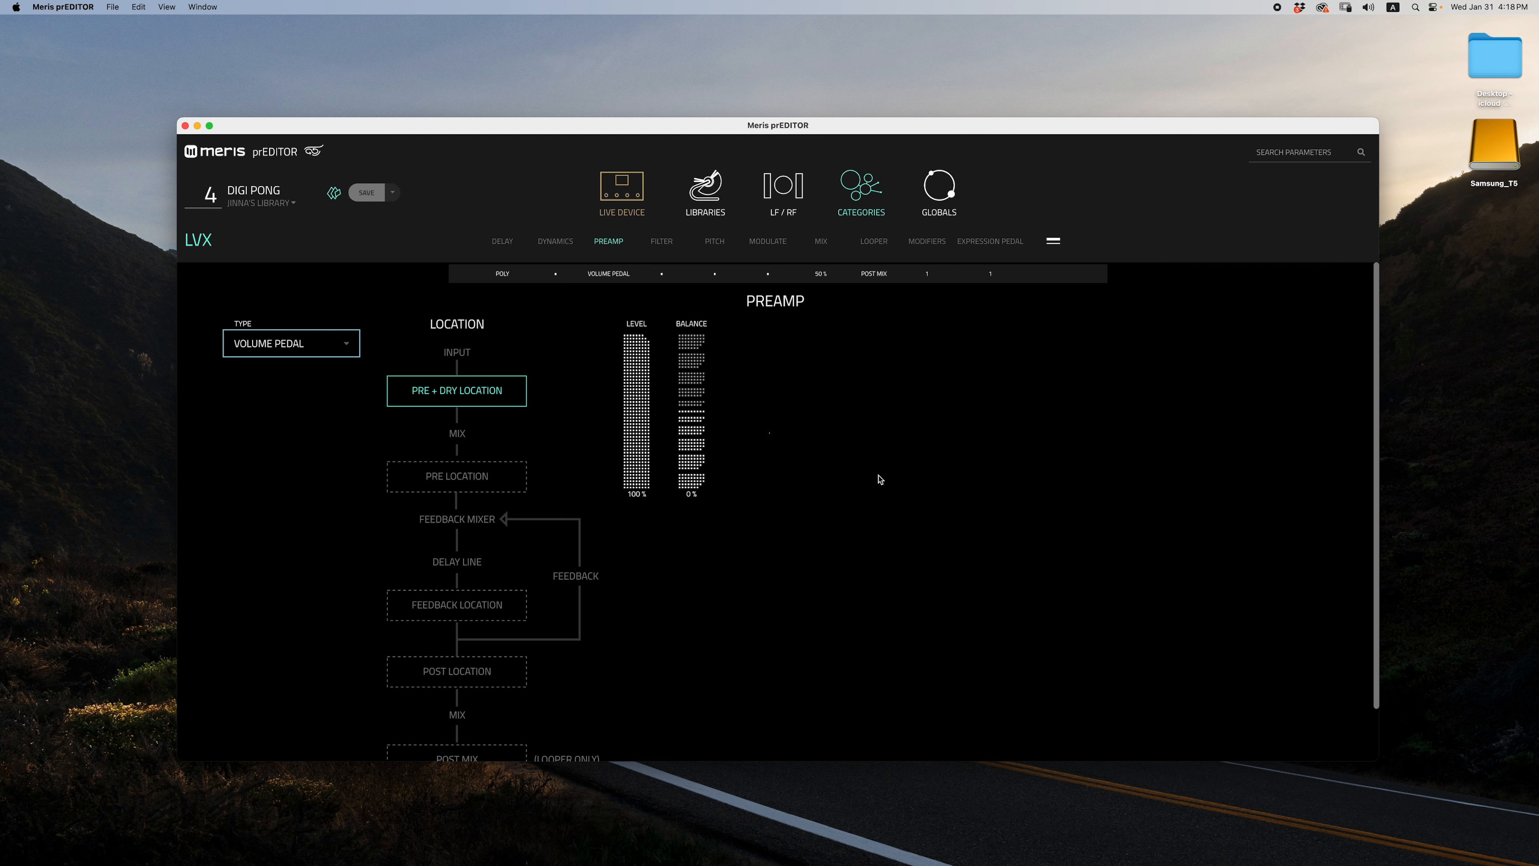
# - Recall preset 50, Flange Ratio, by its preset number
pyautogui.click(216, 199)
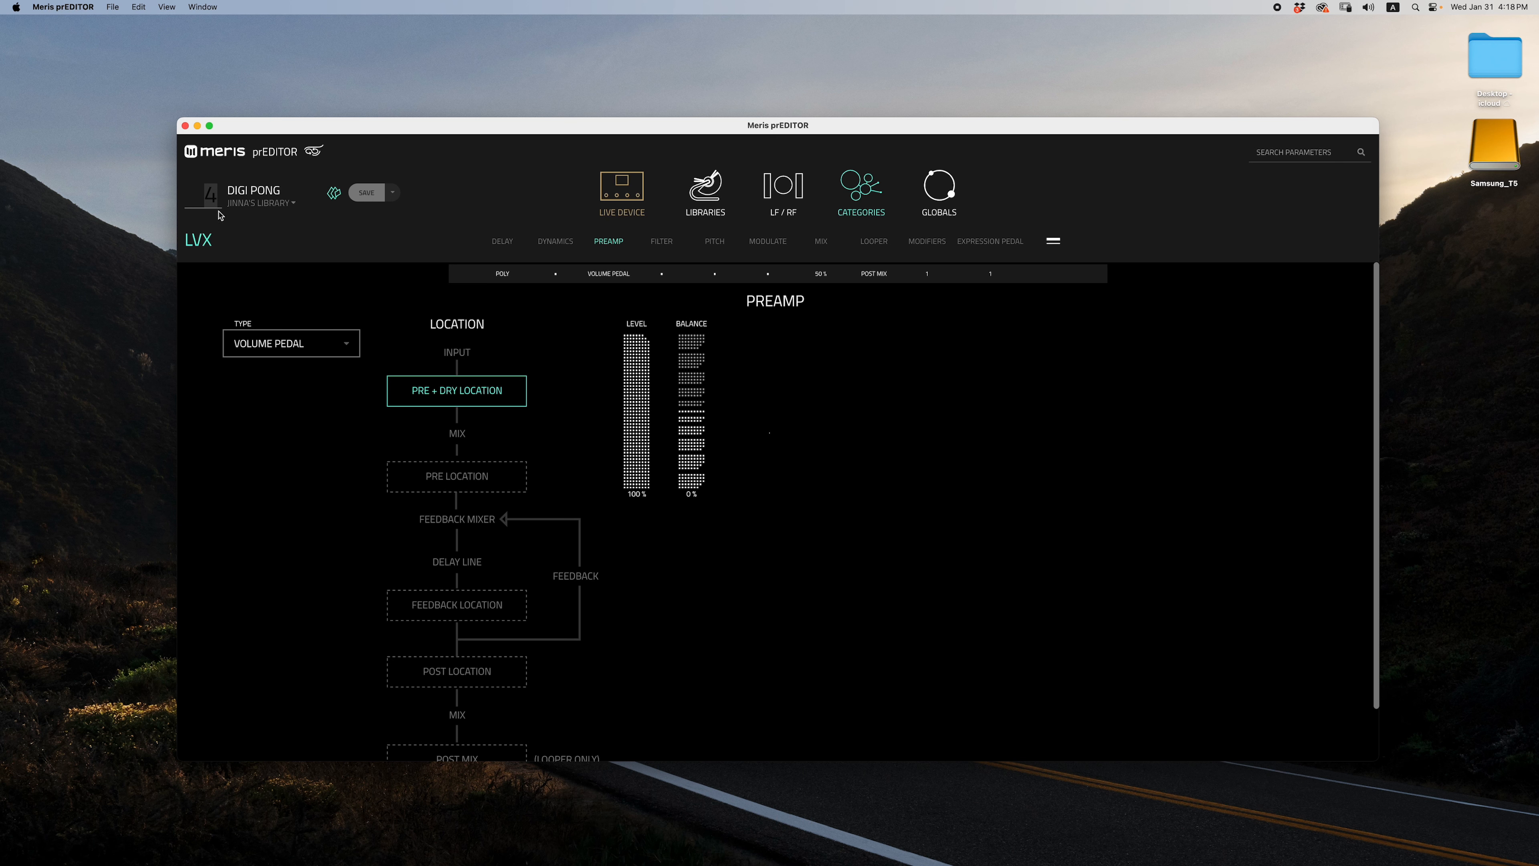
pyautogui.write('50')
pyautogui.press('Return')
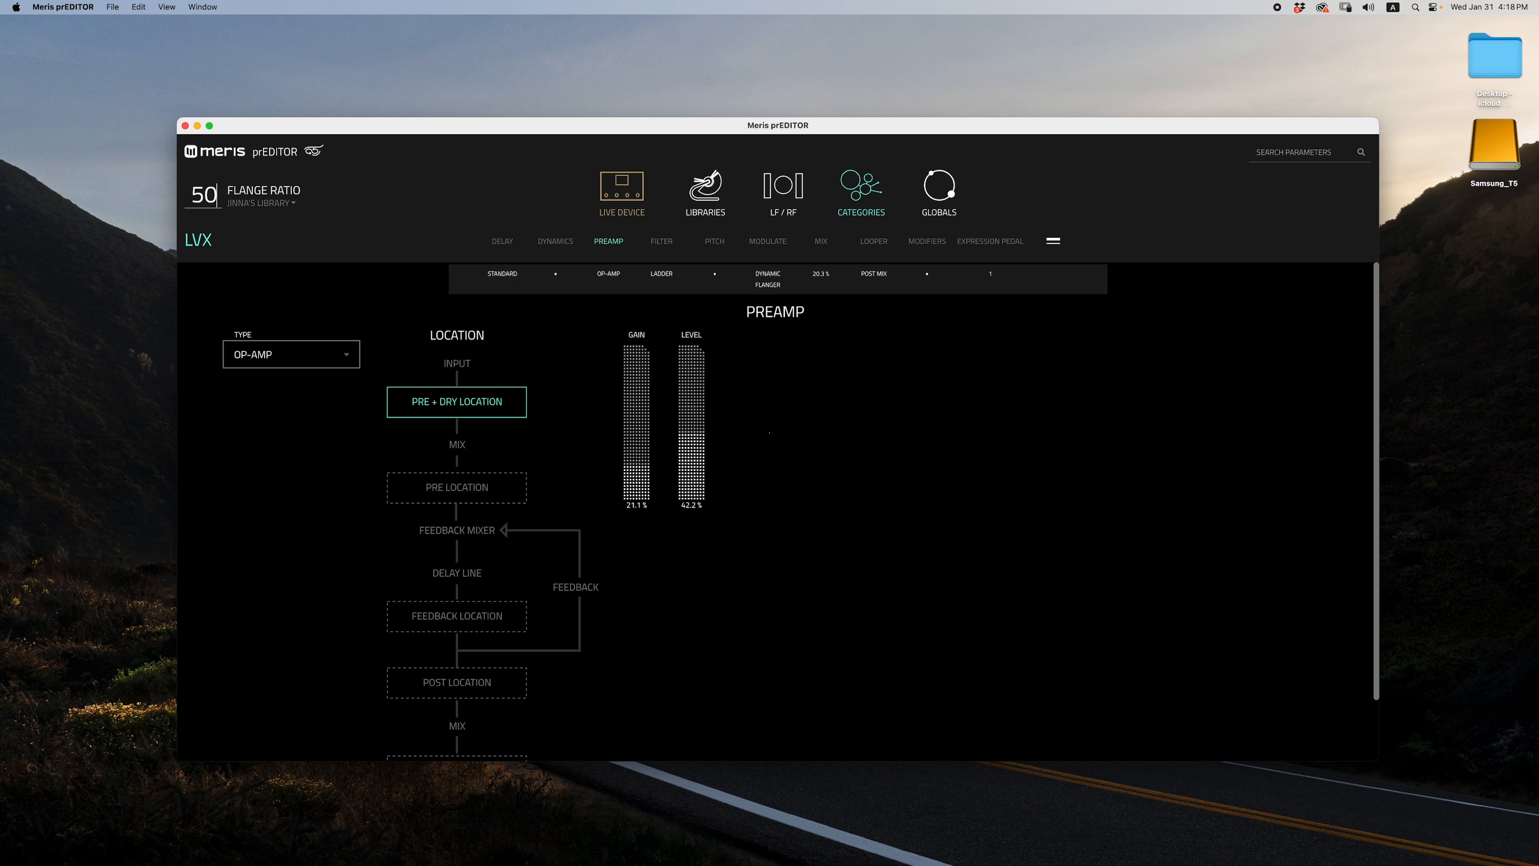
# - Recall preset 15, Echo Cassette, from the custom library's preset list
pyautogui.click(713, 205)
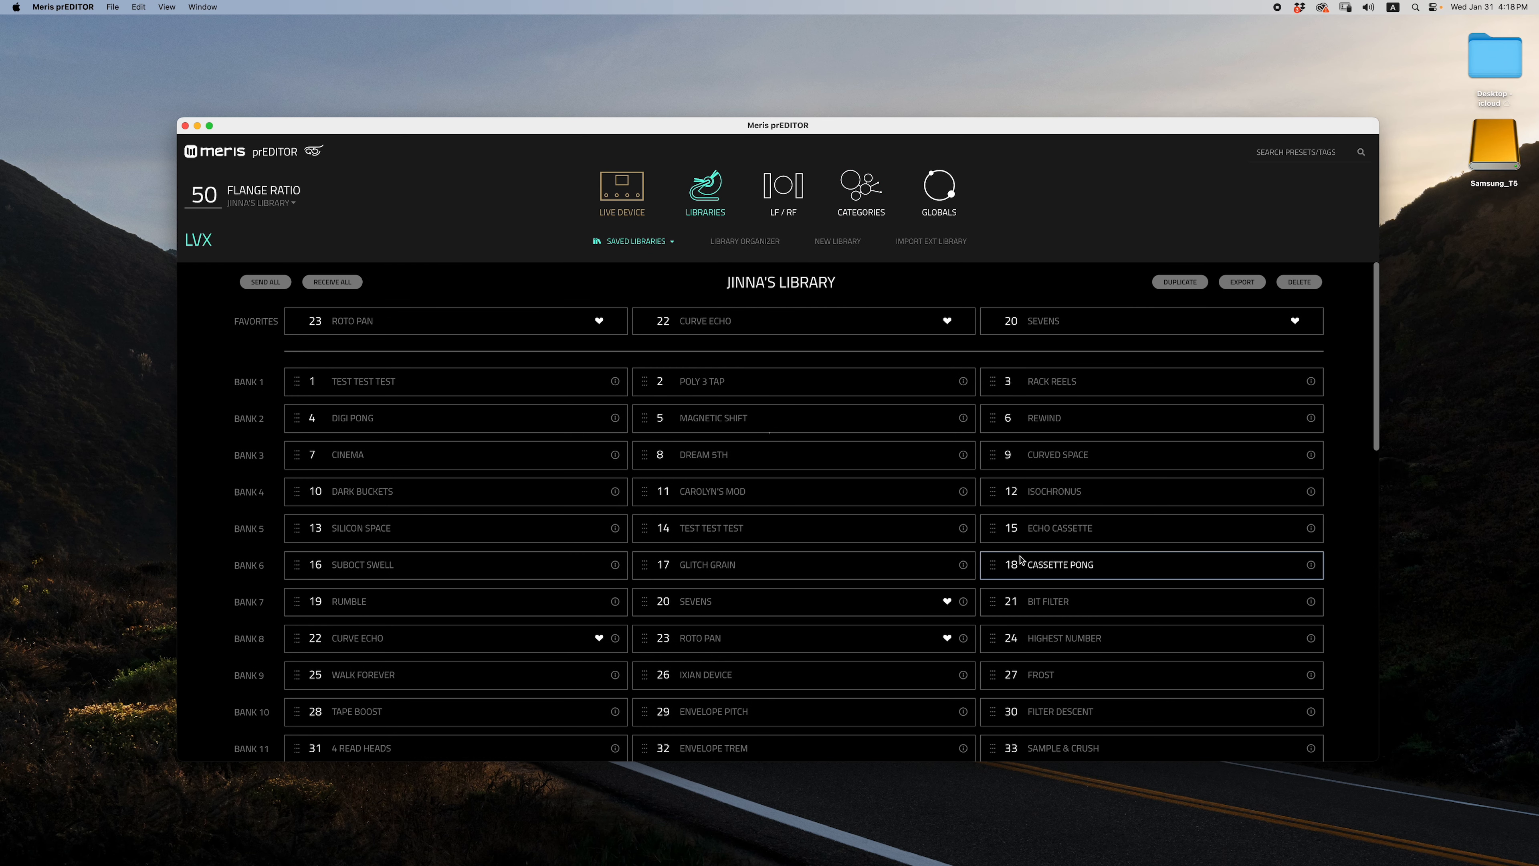
pyautogui.click(1050, 533)
pyautogui.click(1050, 534)
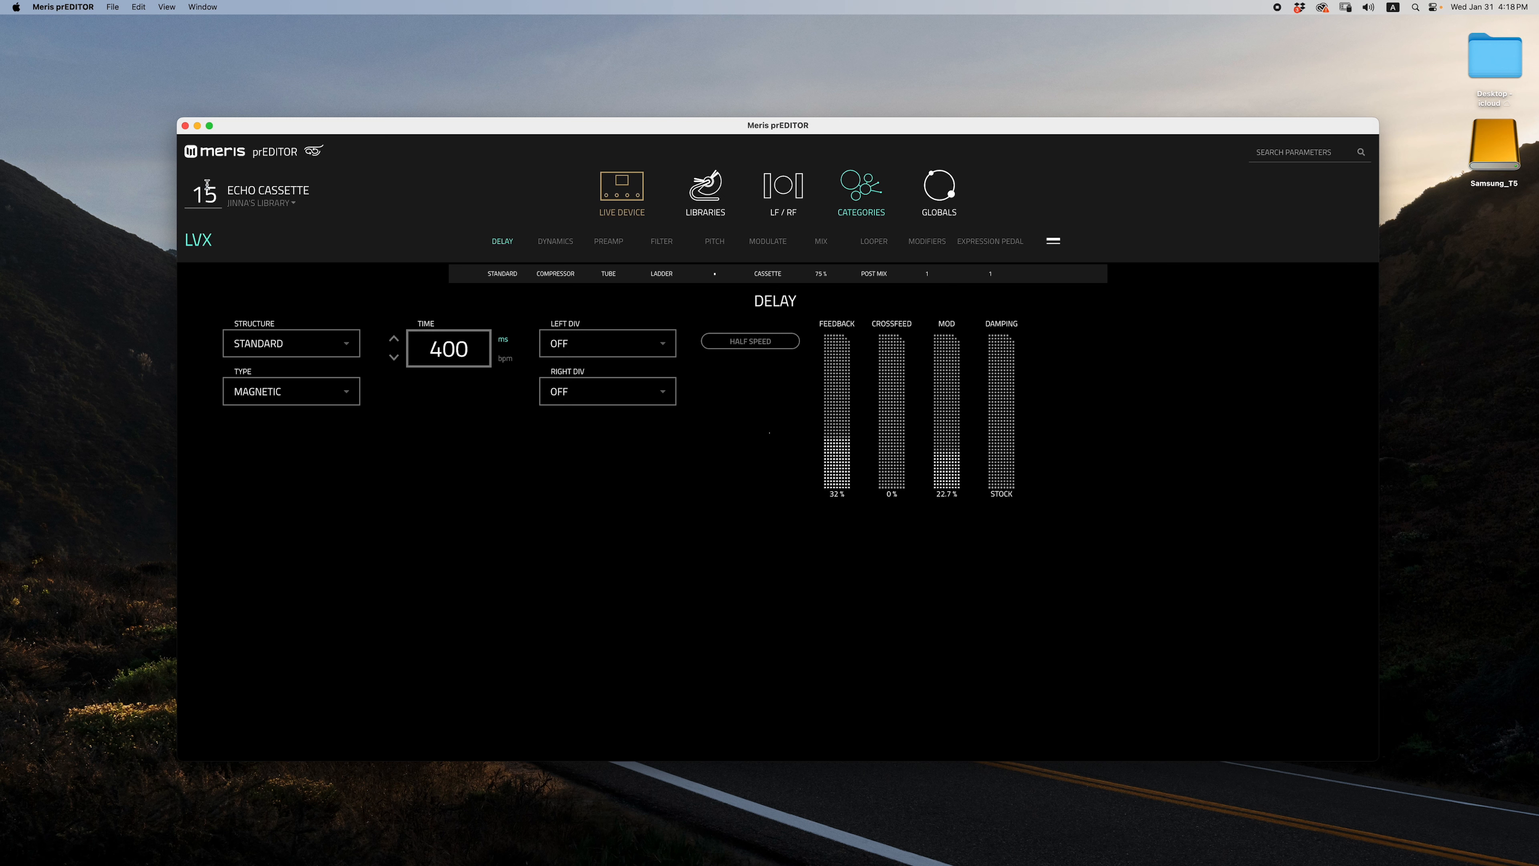
# - Look through the library choices for the current preset, and view Echo Cassette's Preamp settings
pyautogui.click(294, 204)
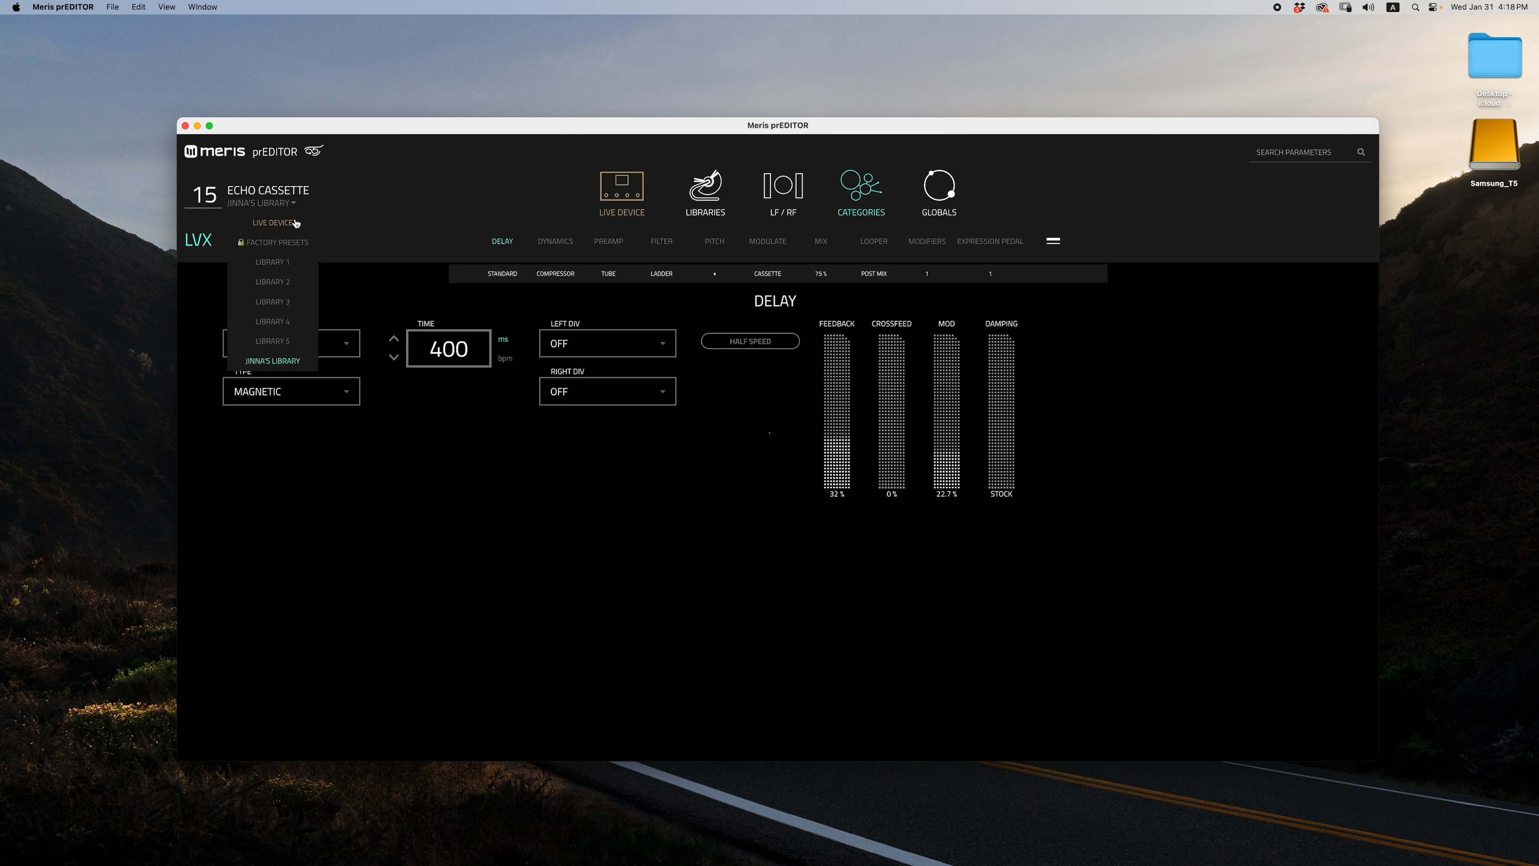
pyautogui.click(609, 243)
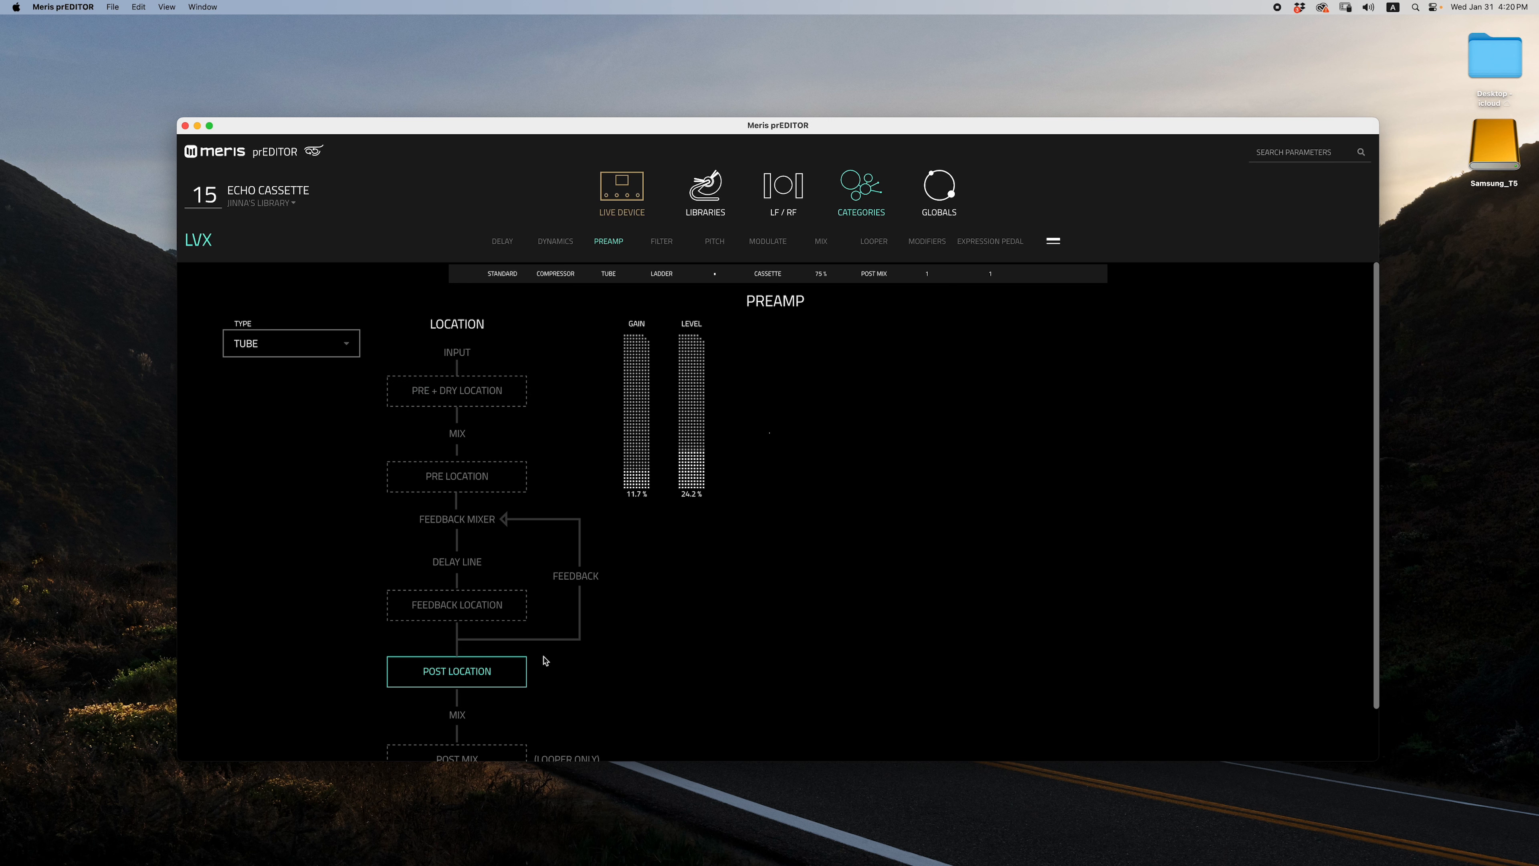
# - Try Echo Cassette's preamp in the Feedback, Pre and Pre + Dry locations, and return it to Post Location
pyautogui.click(516, 612)
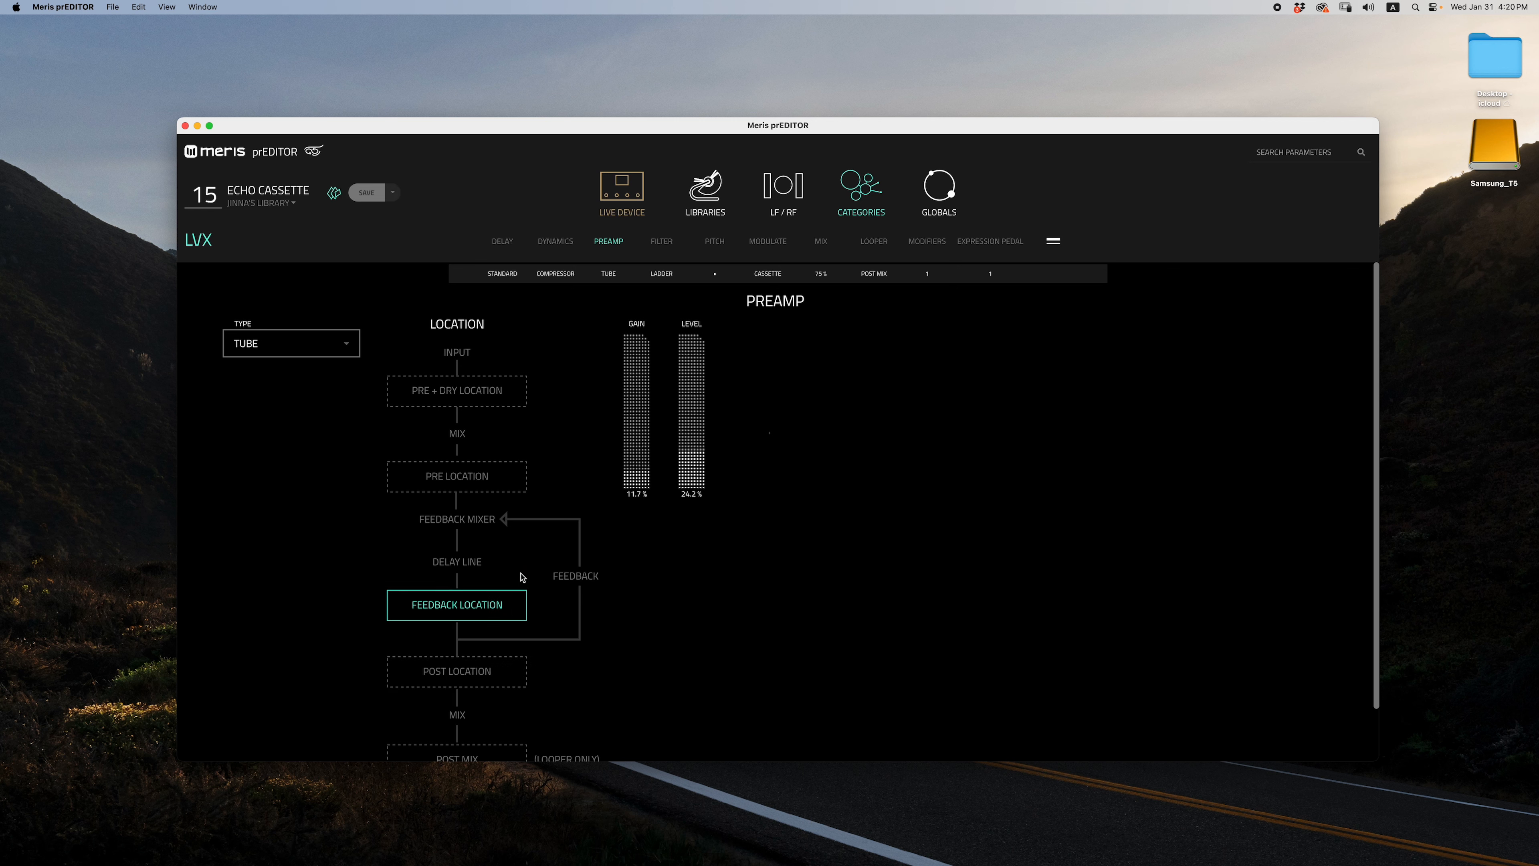
pyautogui.click(515, 478)
pyautogui.click(509, 405)
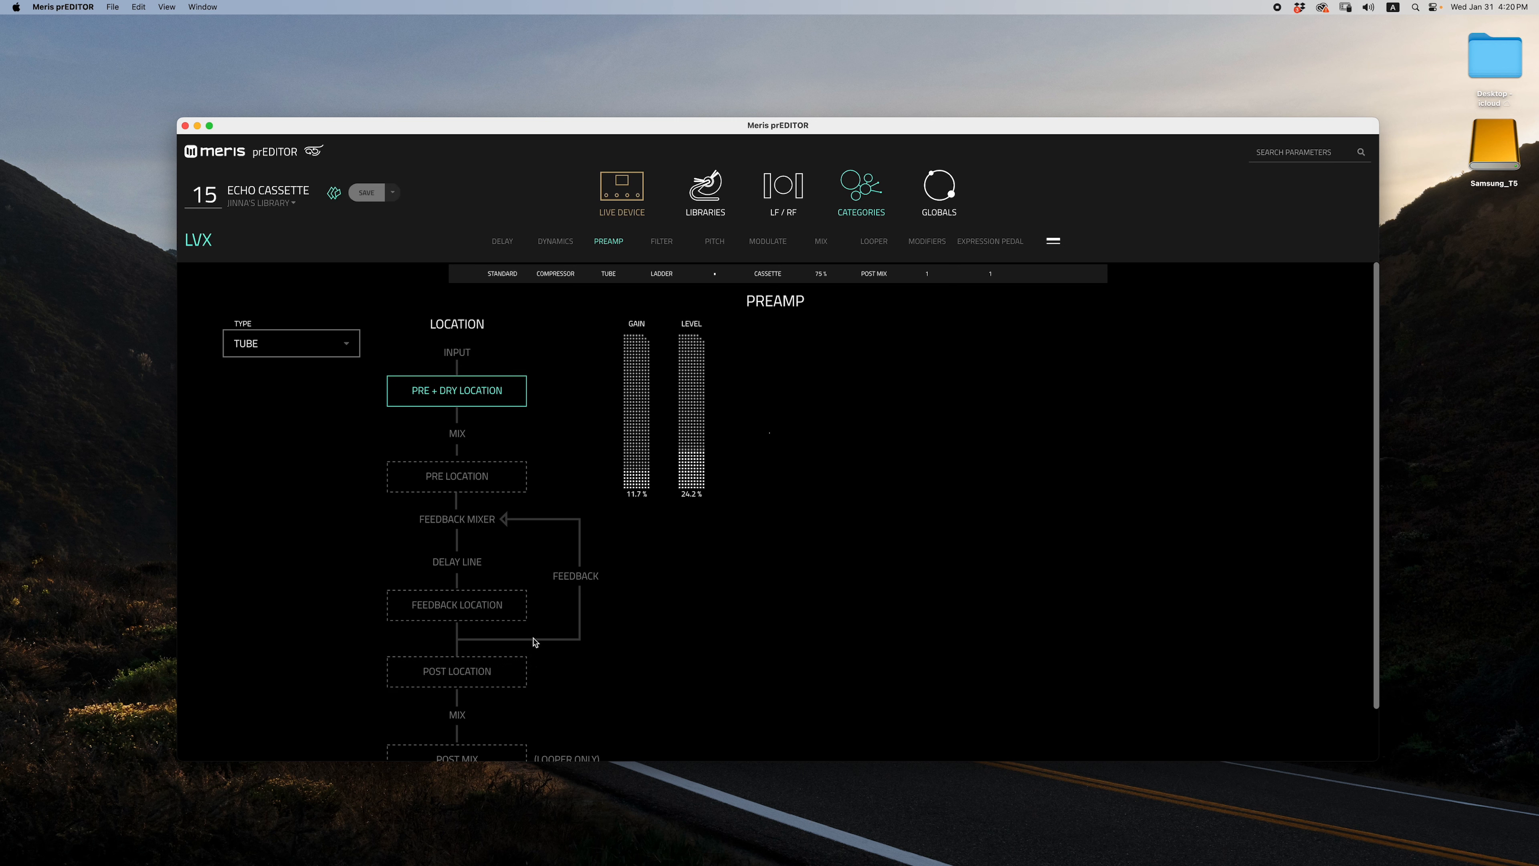
pyautogui.click(515, 672)
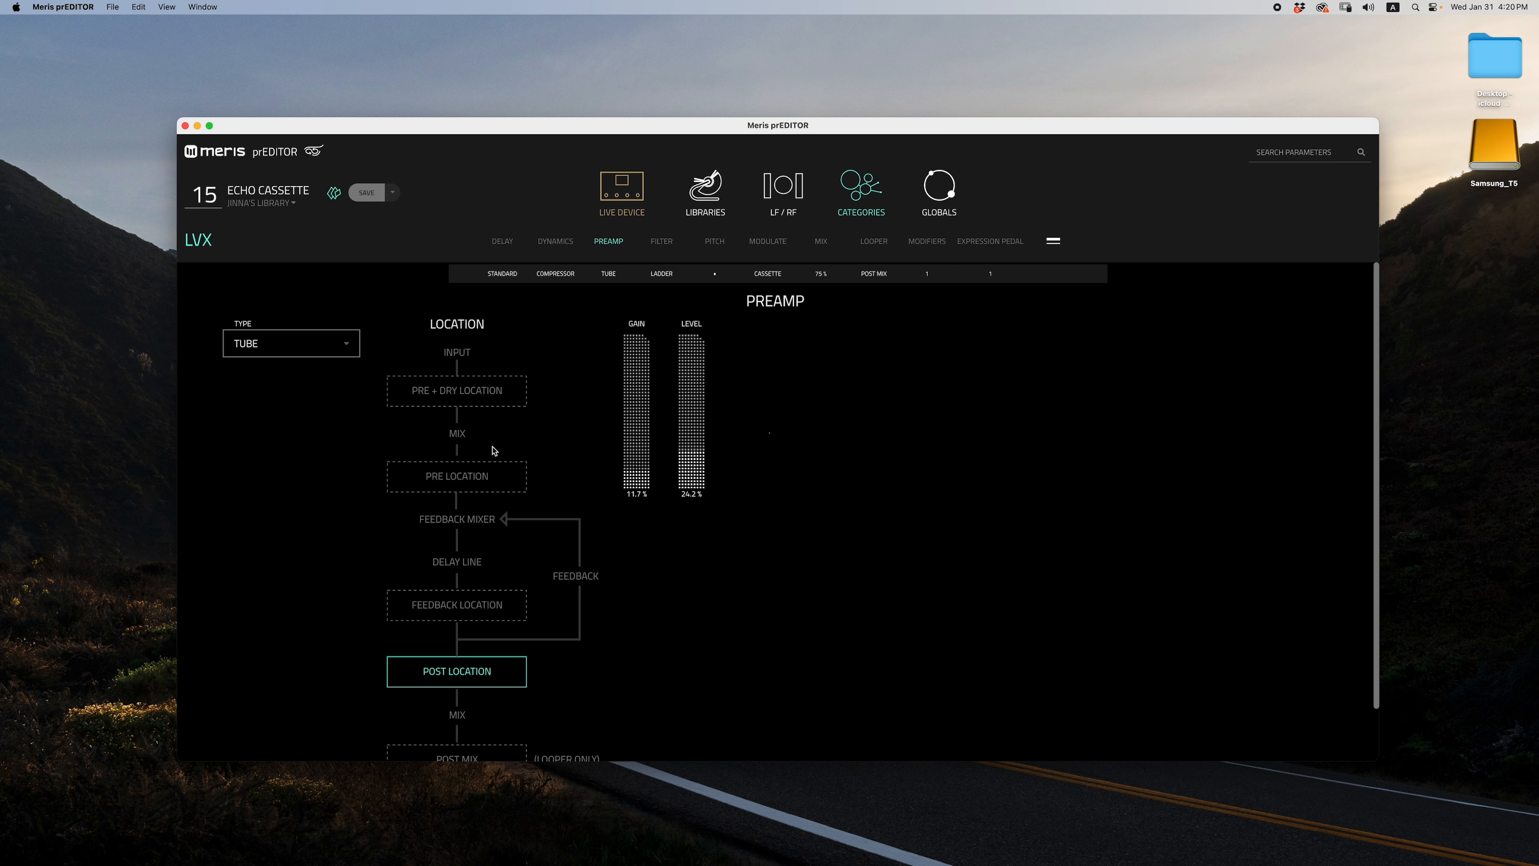
# - Move Echo Cassette's preamp to Pre Location and raise its gain to 35.9 %
pyautogui.click(492, 480)
pyautogui.moveTo(641, 456)
pyautogui.mouseDown()
pyautogui.moveTo(635, 431)
pyautogui.moveTo(647, 434)
pyautogui.mouseUp()
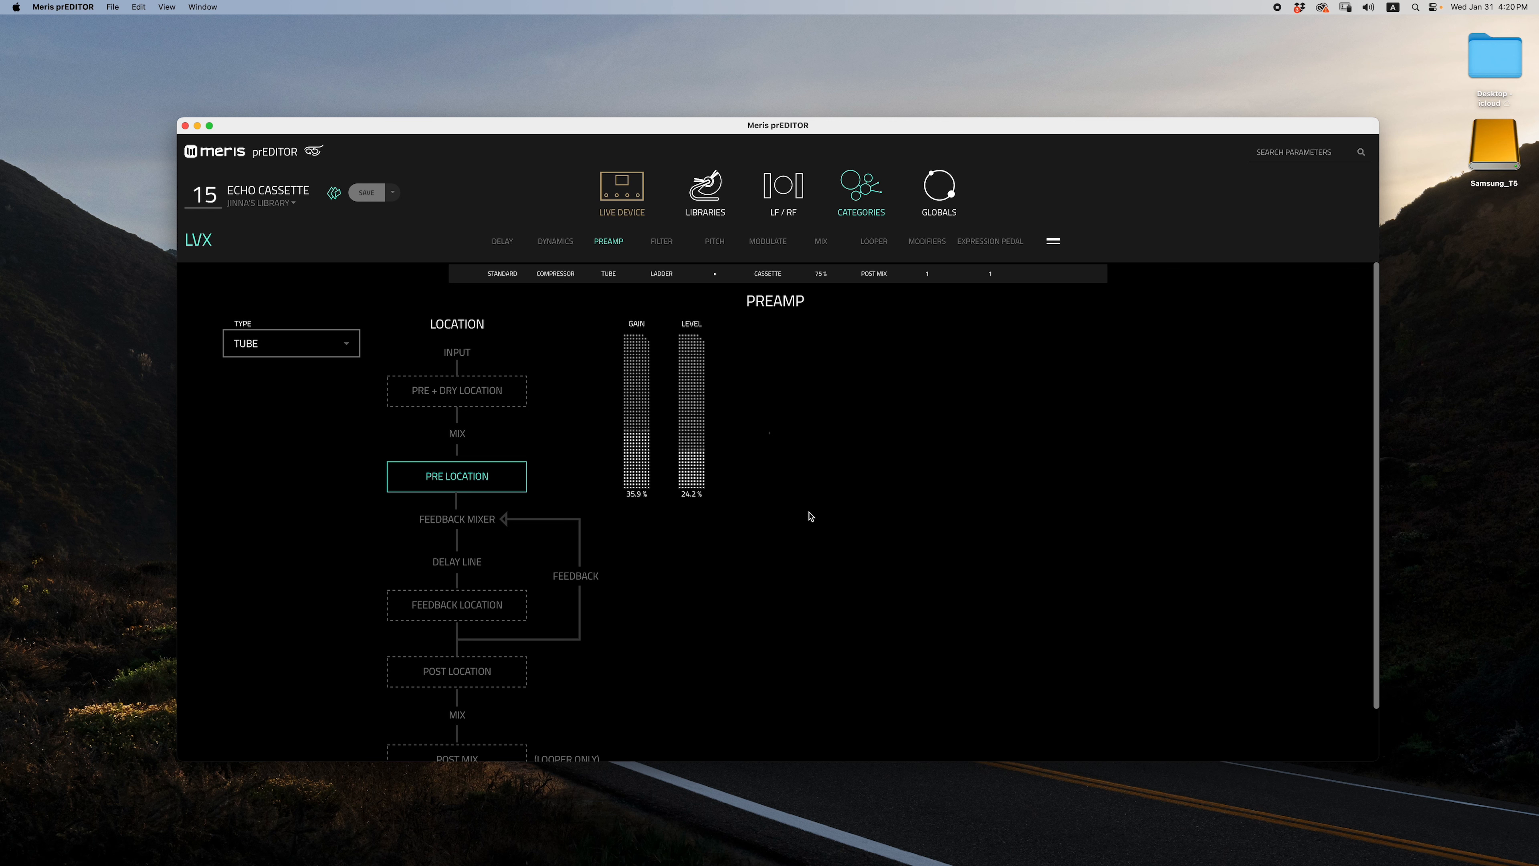
# - In the Modifiers sequencer, set steps 7 and 9 to 14 to 54.7, 53.1, 35.9, 47.7, 38.3, 56.3 and 20.3 %
pyautogui.click(929, 244)
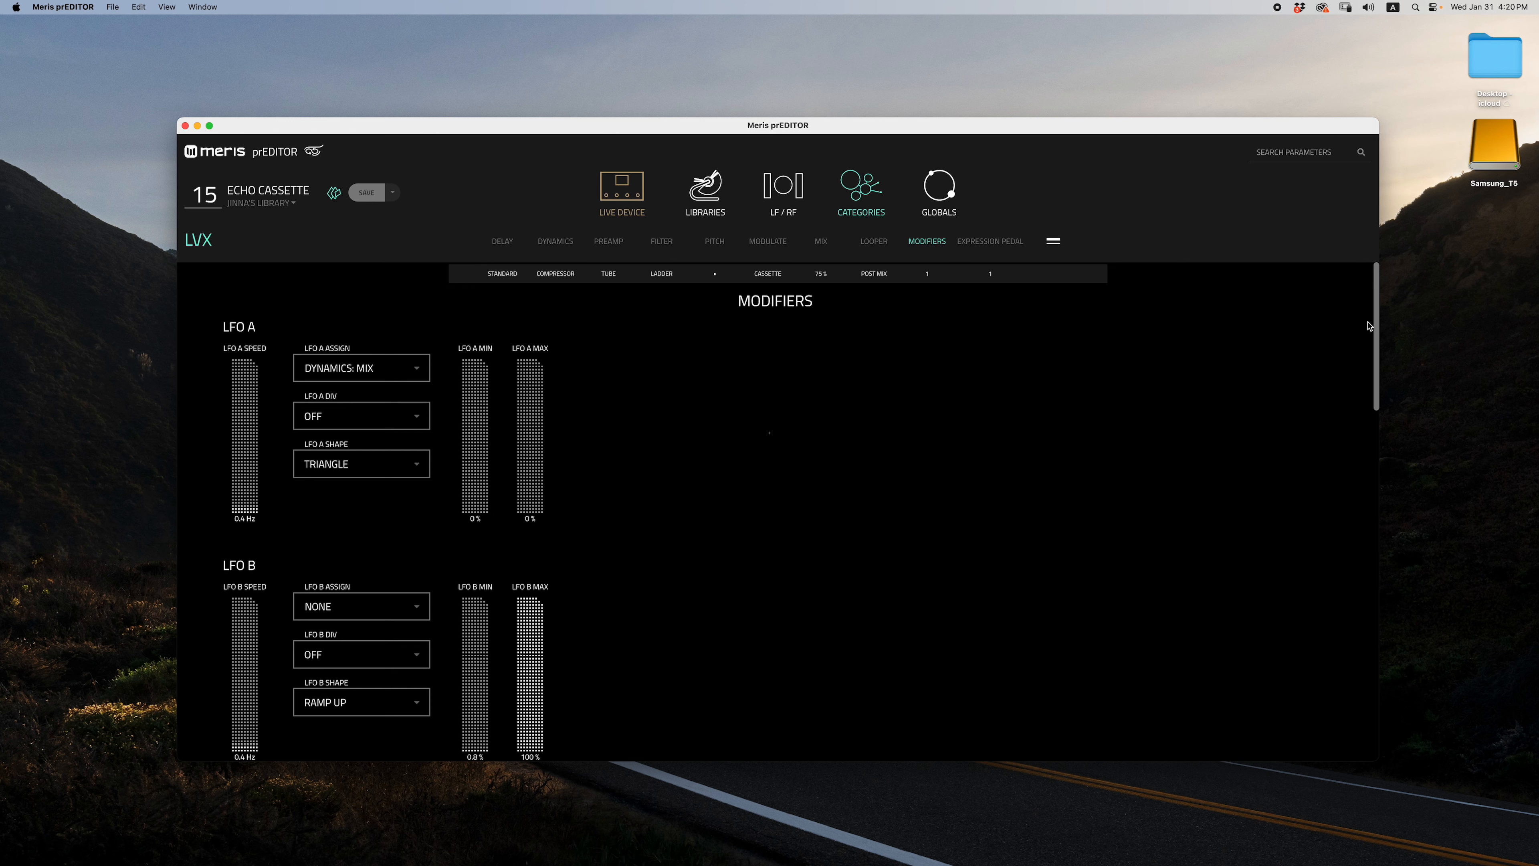
pyautogui.scroll(-6, 1186, 421)
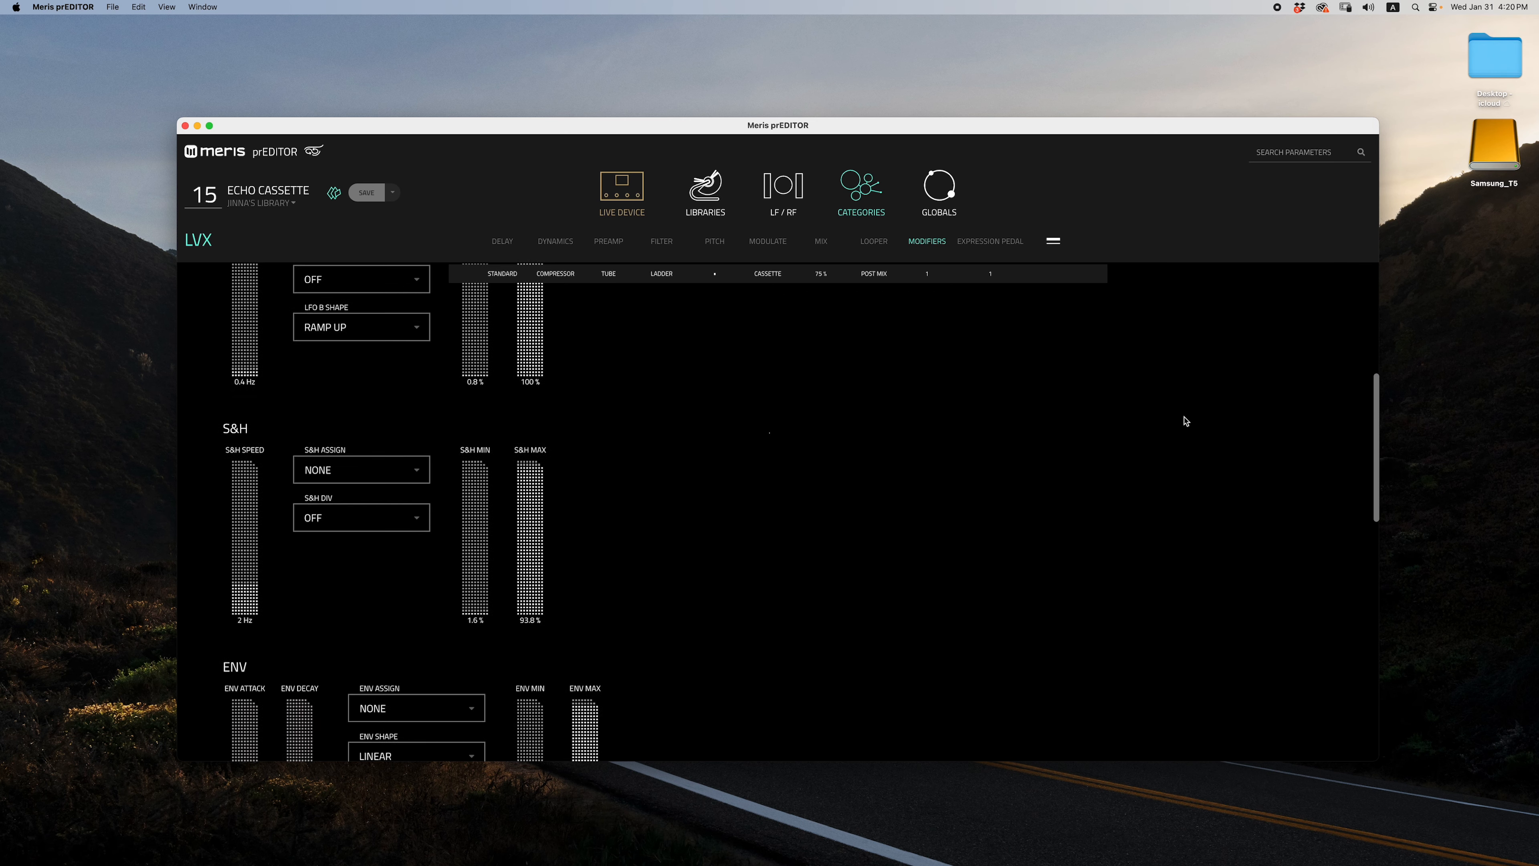
pyautogui.scroll(-10, 1186, 421)
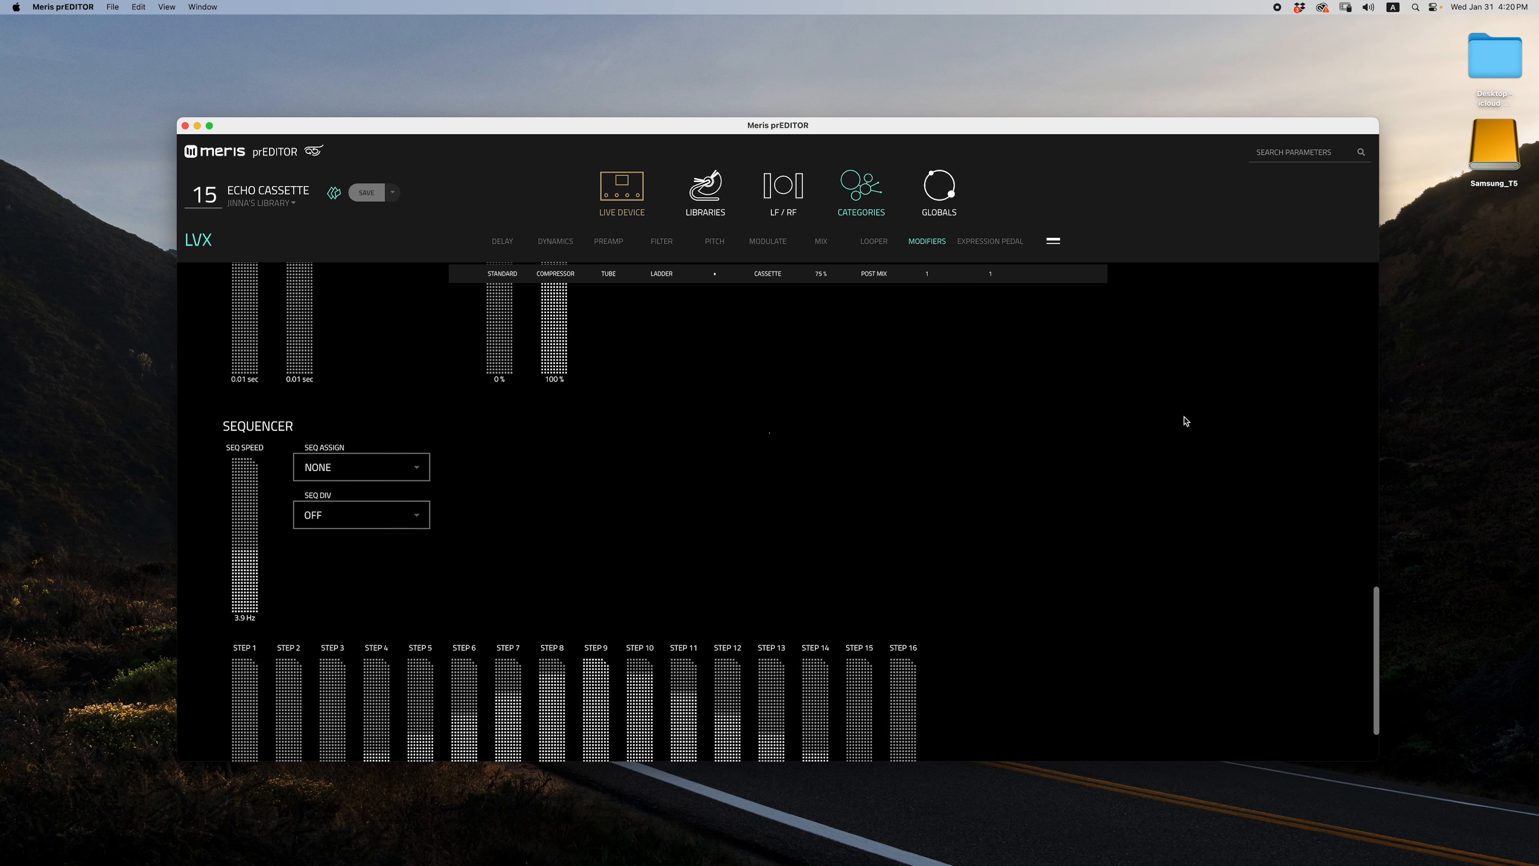
pyautogui.scroll(-3, 1186, 421)
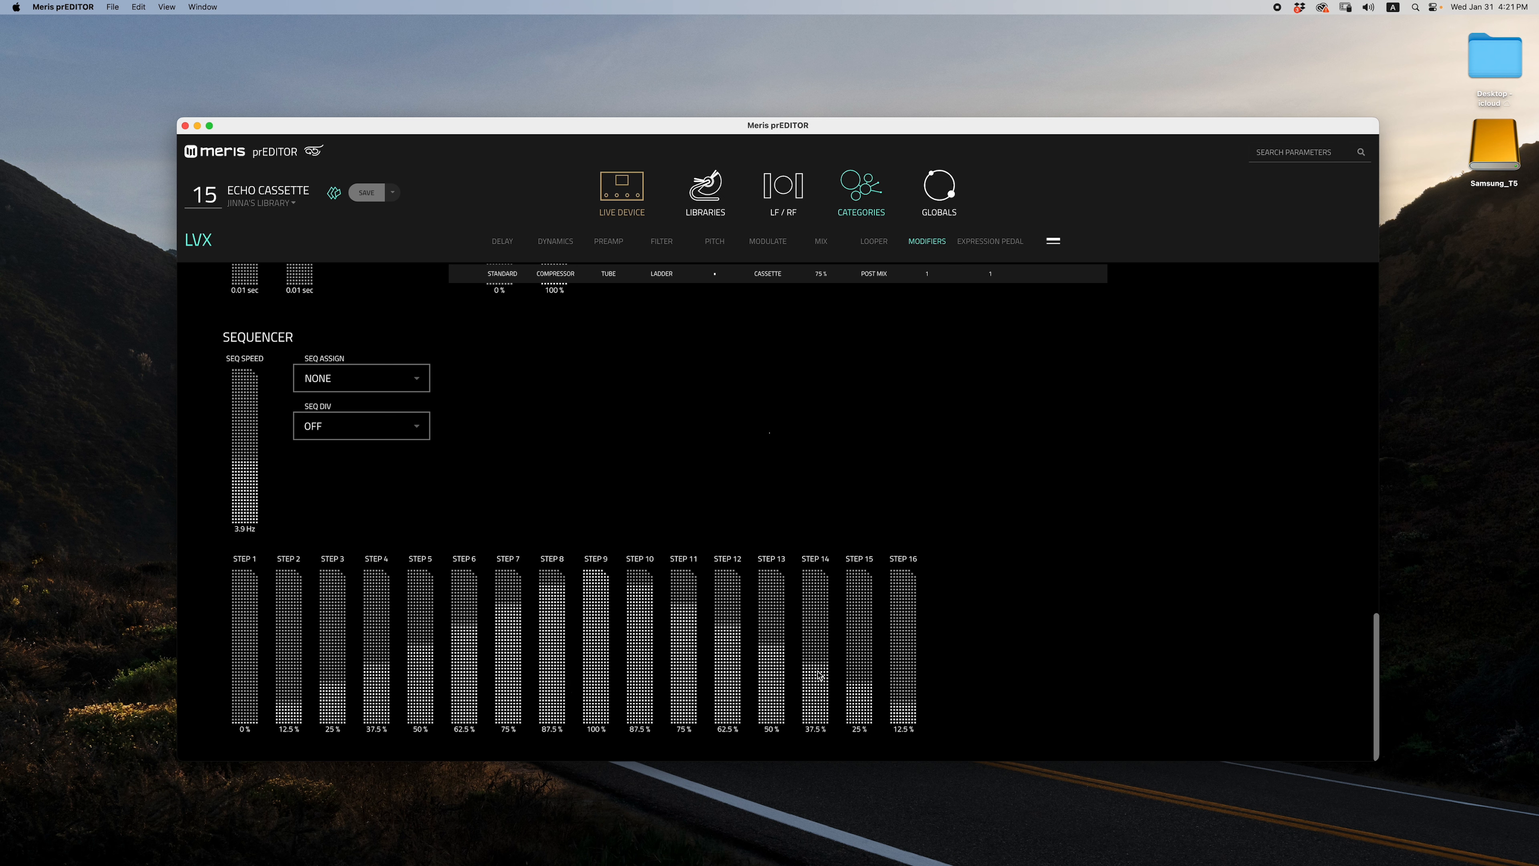
pyautogui.moveTo(818, 674)
pyautogui.mouseDown()
pyautogui.moveTo(815, 653)
pyautogui.moveTo(729, 632)
pyautogui.moveTo(728, 667)
pyautogui.moveTo(656, 611)
pyautogui.moveTo(641, 670)
pyautogui.moveTo(612, 615)
pyautogui.moveTo(595, 645)
pyautogui.mouseUp()
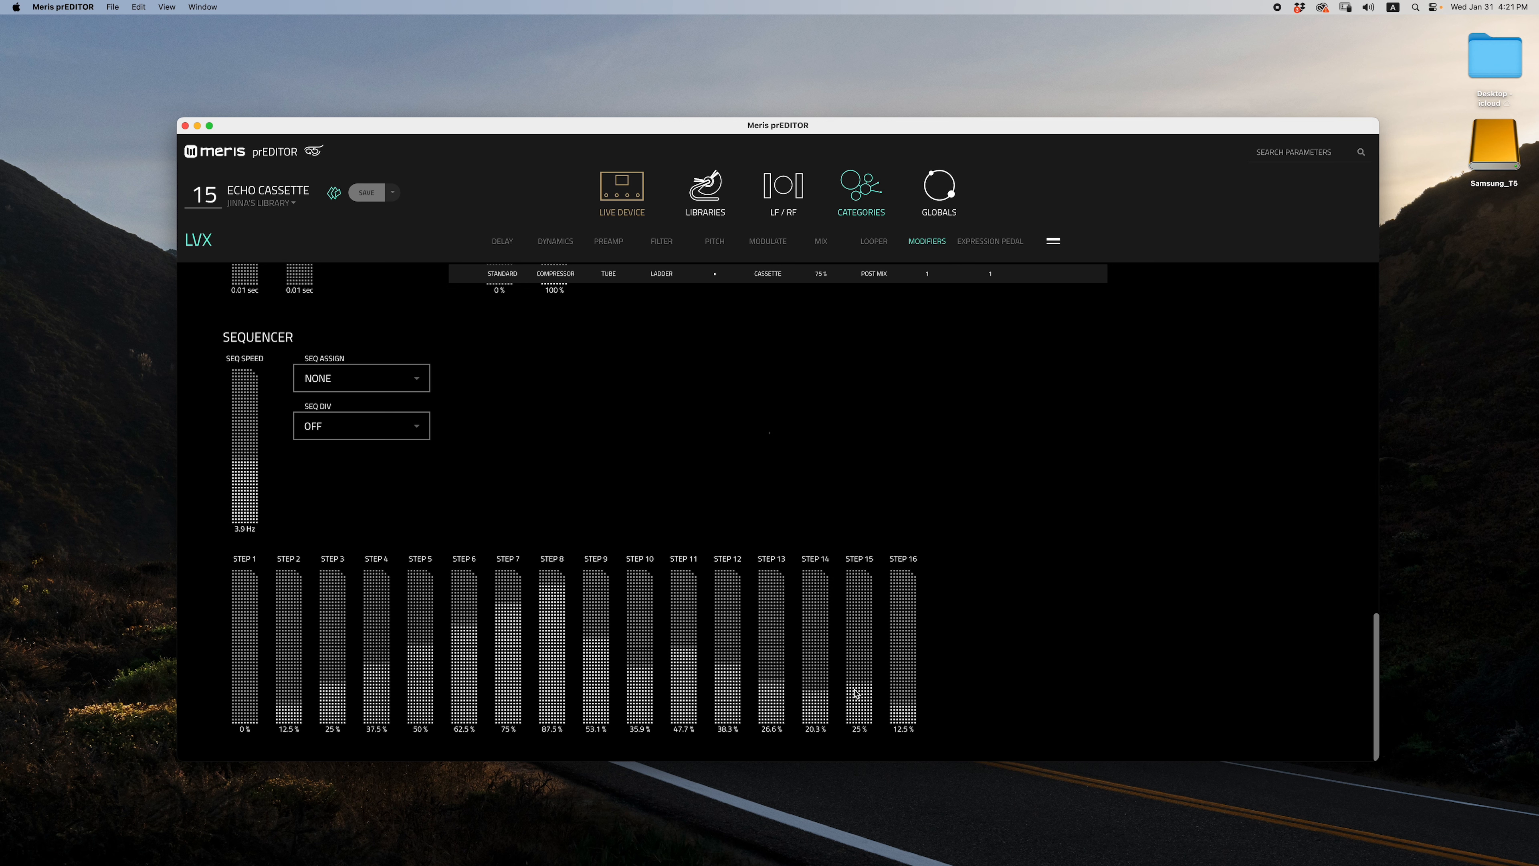
pyautogui.moveTo(778, 681); pyautogui.dragTo(774, 636)
pyautogui.click(508, 663)
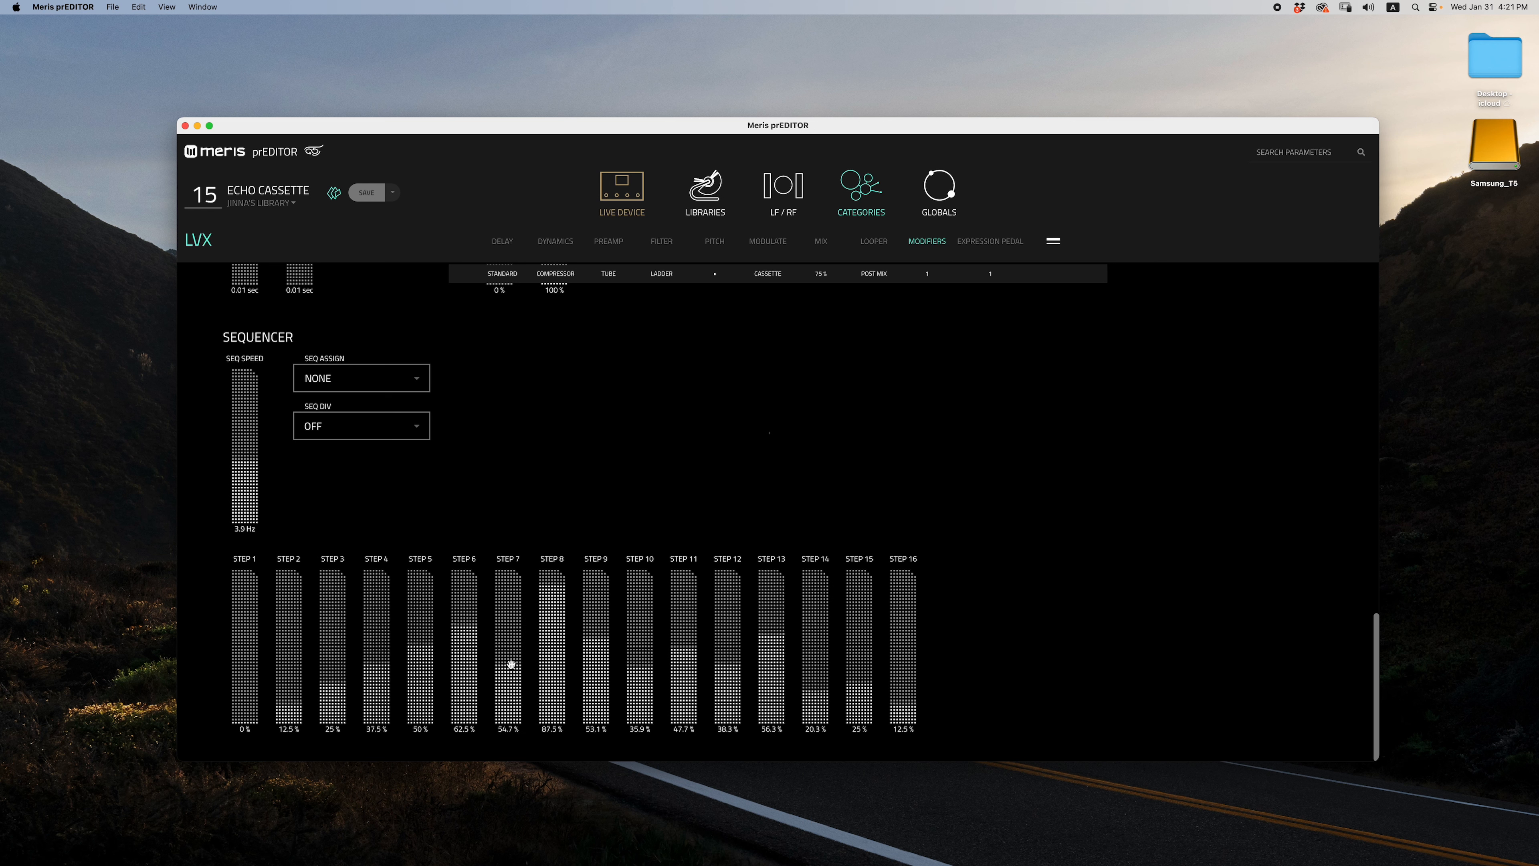
# - Look through Echo Cassette's Expression Pedal settings and the assignment choices for Exp A
pyautogui.click(982, 242)
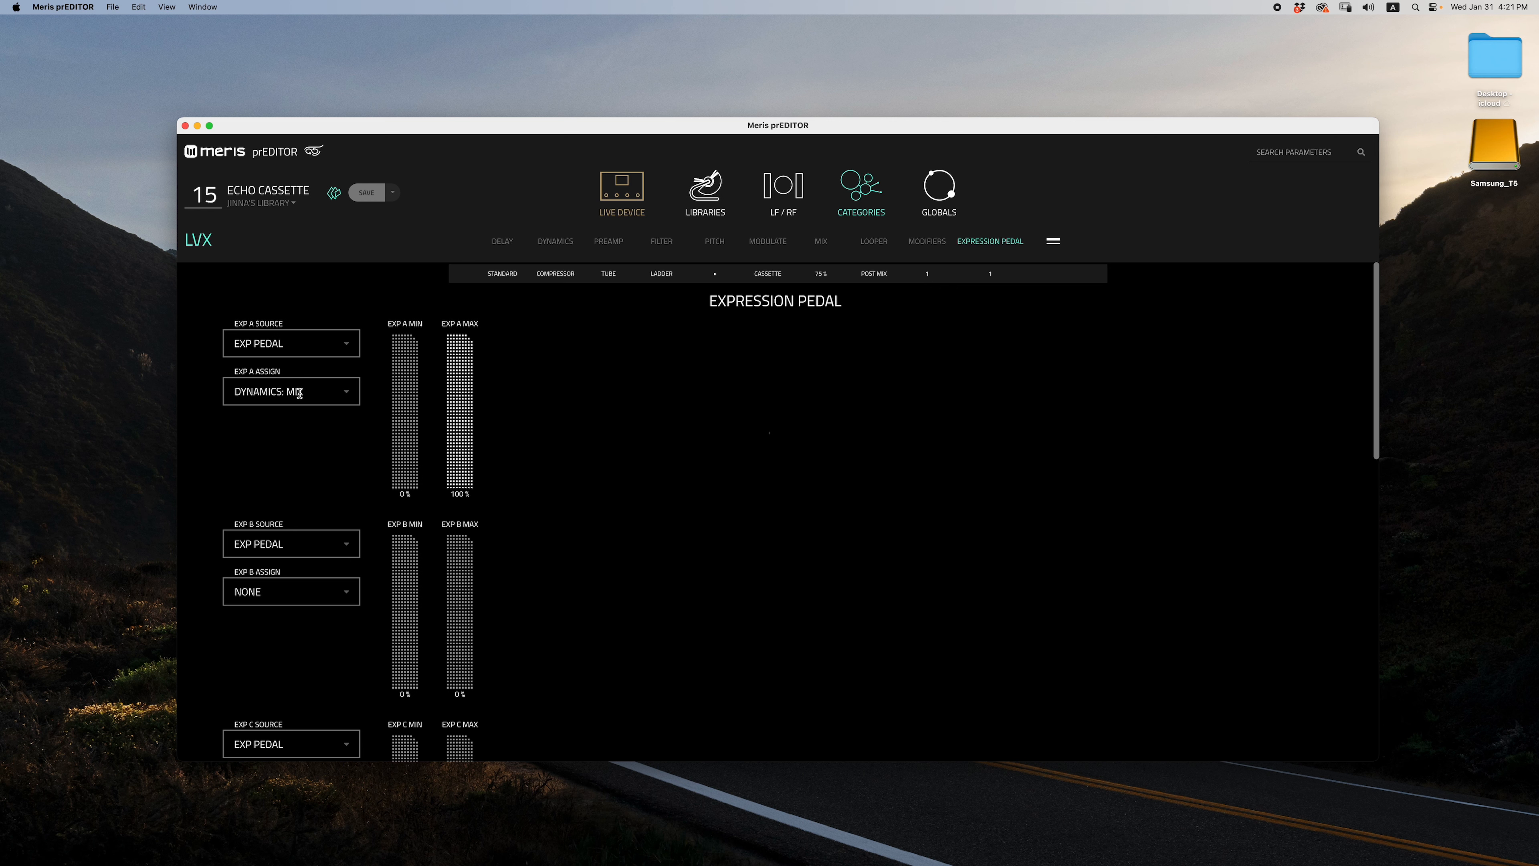
pyautogui.click(349, 394)
pyautogui.click(349, 394)
pyautogui.scroll(-12, 280, 597)
pyautogui.scroll(12, 280, 597)
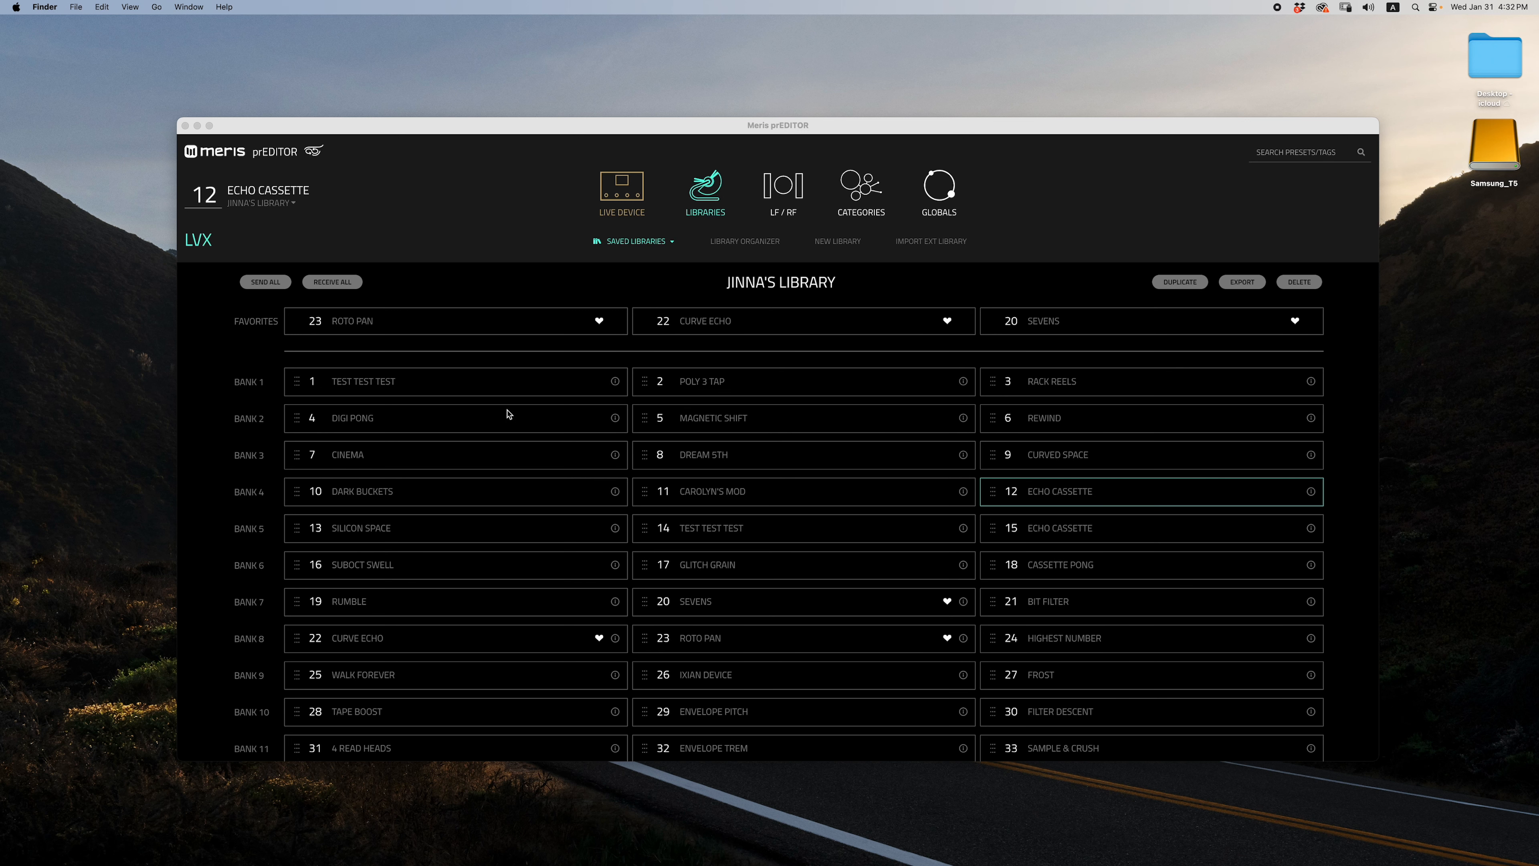
# - Recall preset 4, Digi Pong, from the library for editing and turn on its delay's Half Speed
pyautogui.click(514, 422)
pyautogui.doubleClick(515, 421)
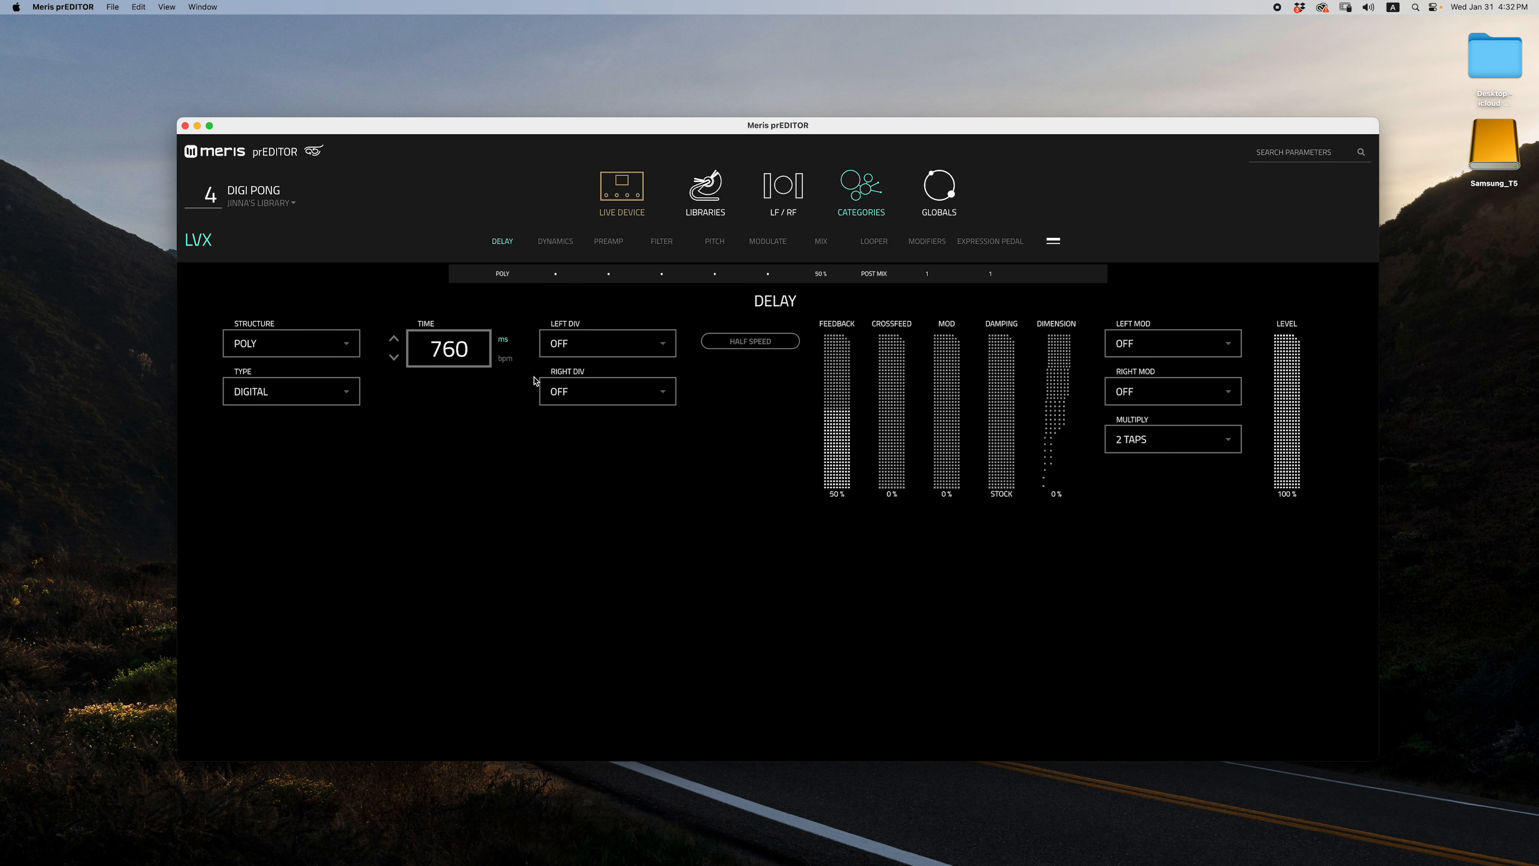
pyautogui.click(766, 343)
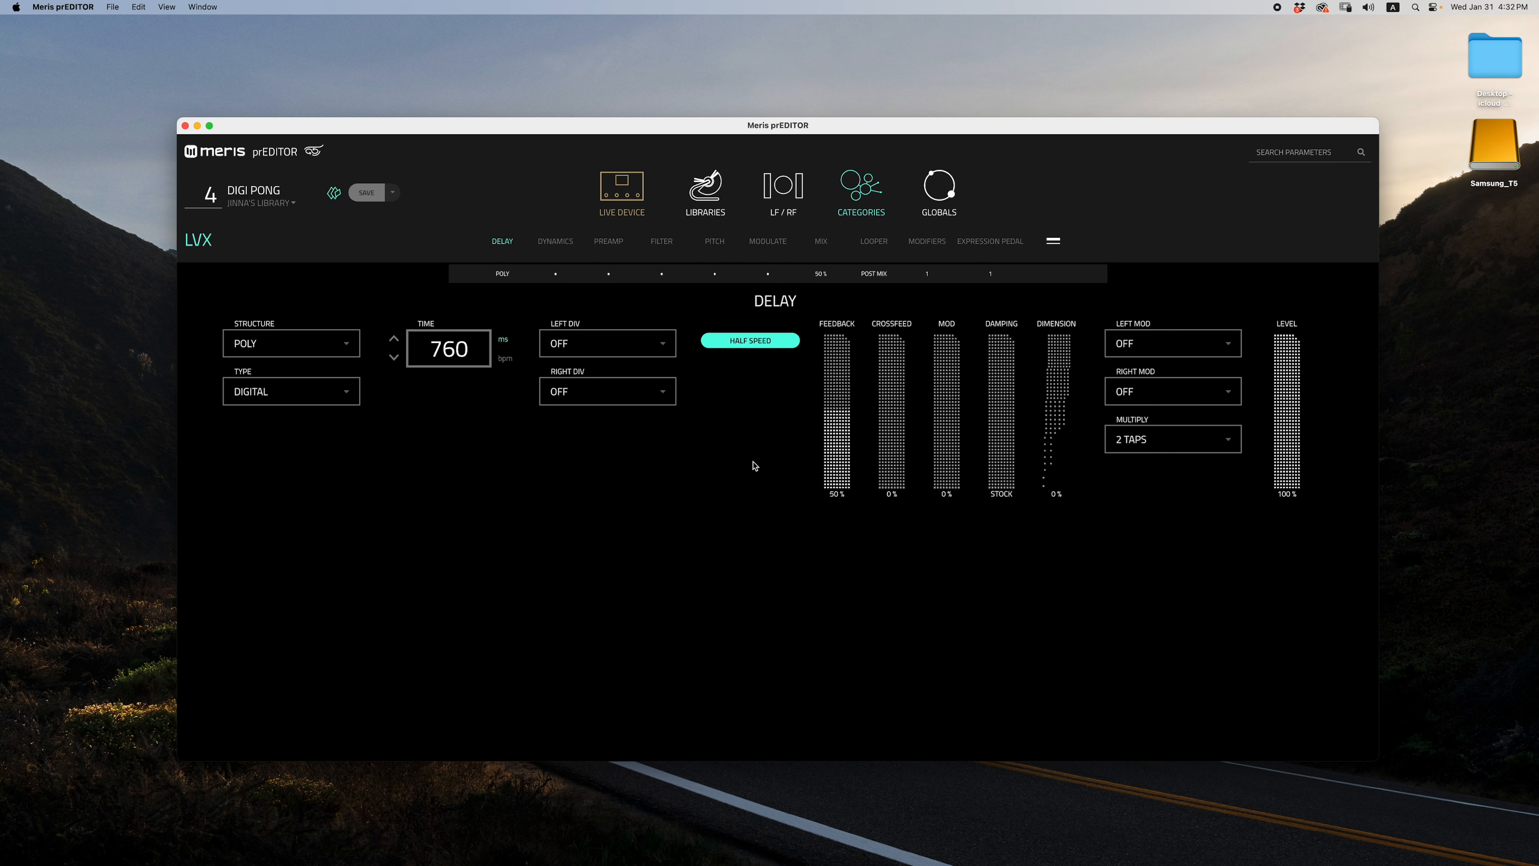
# - Save the edited Digi Pong preset to slot 18 in place of Cassette Pong
pyautogui.click(712, 198)
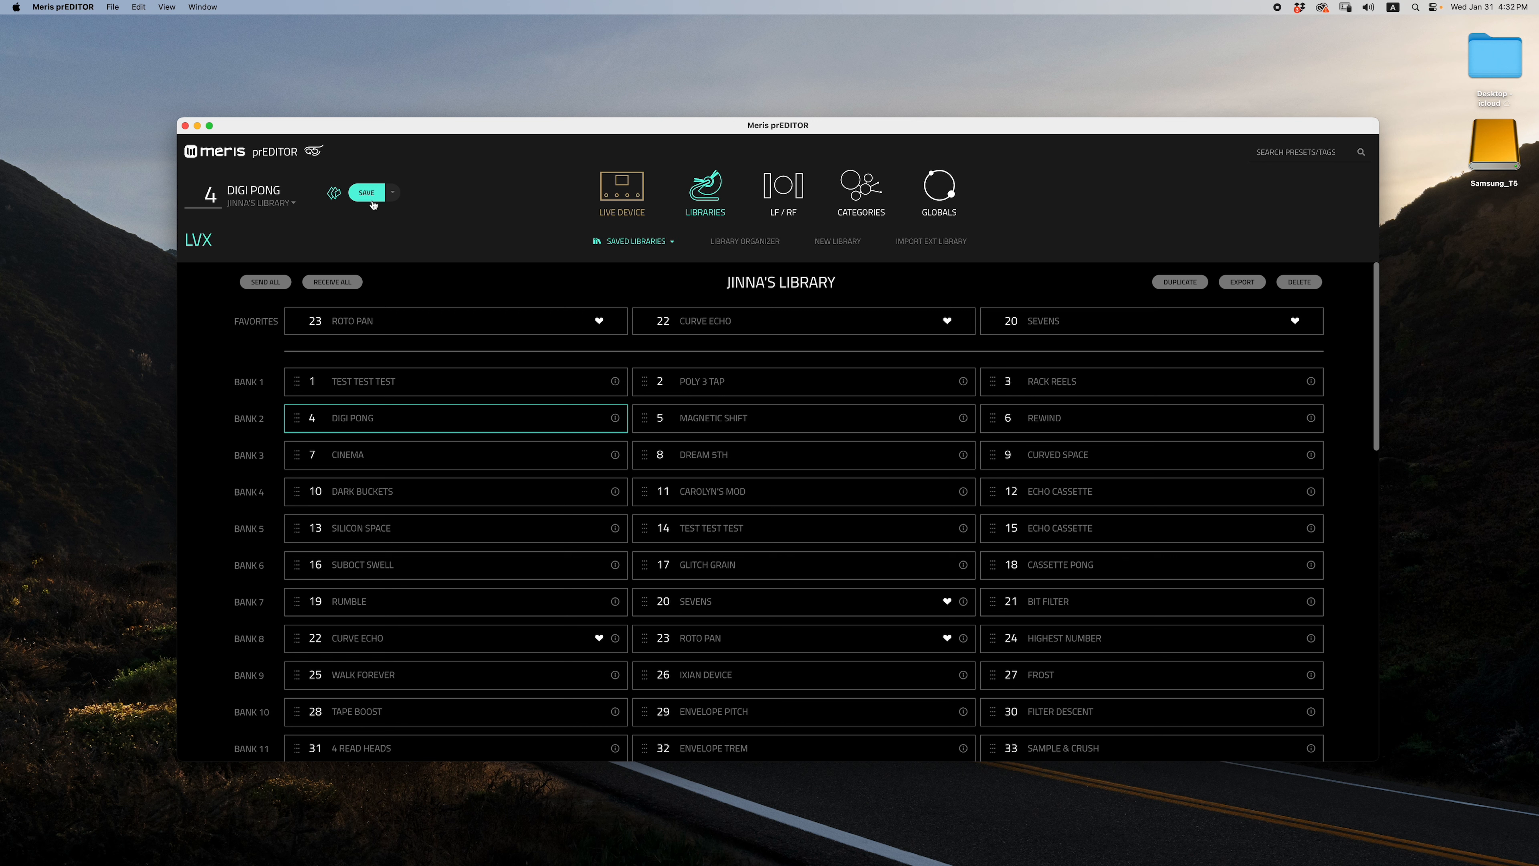
pyautogui.click(395, 197)
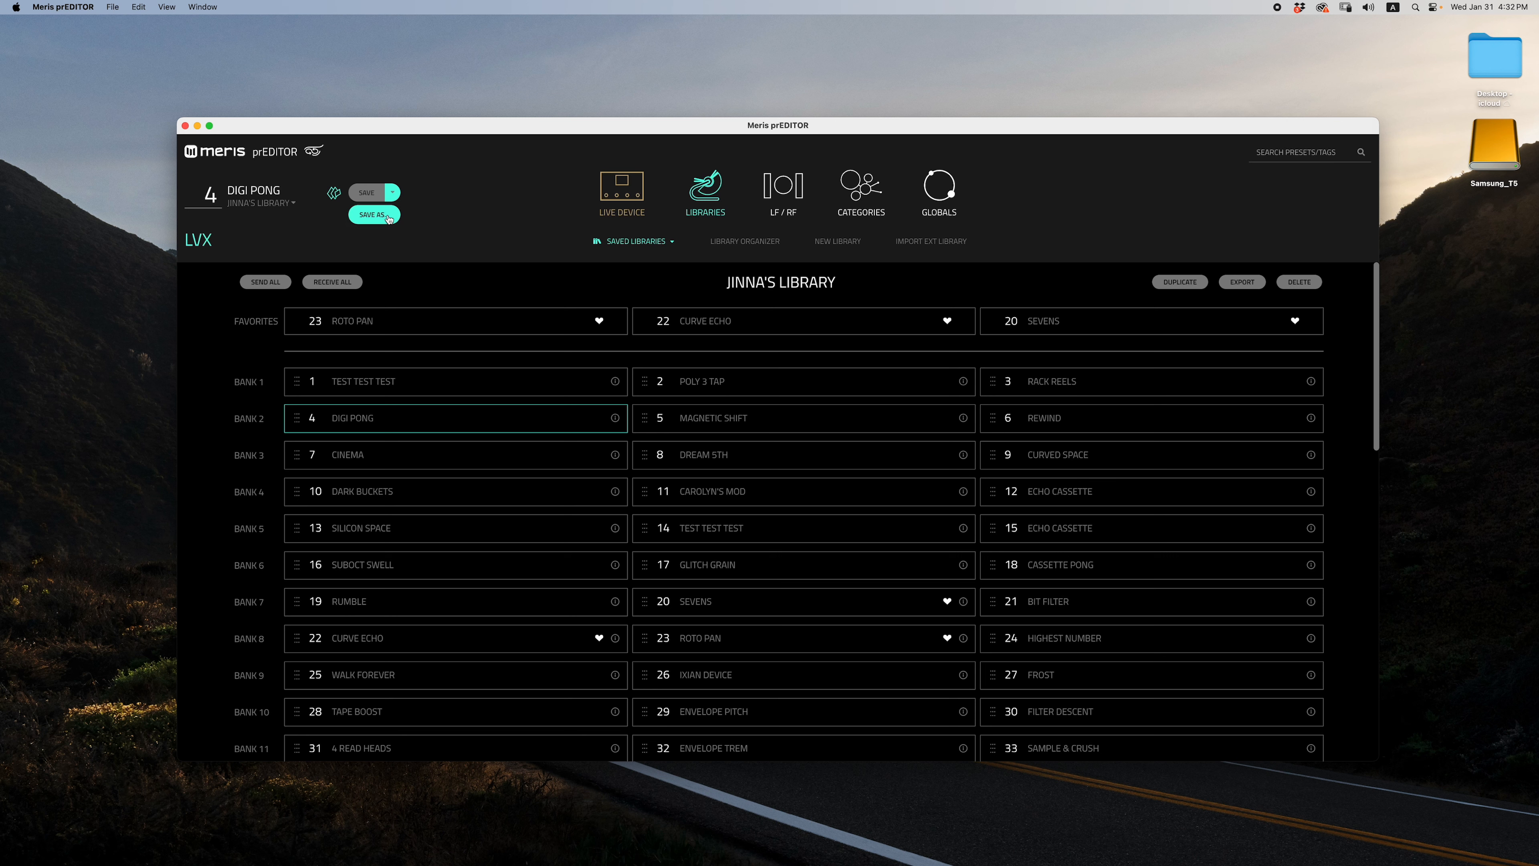
pyautogui.click(389, 218)
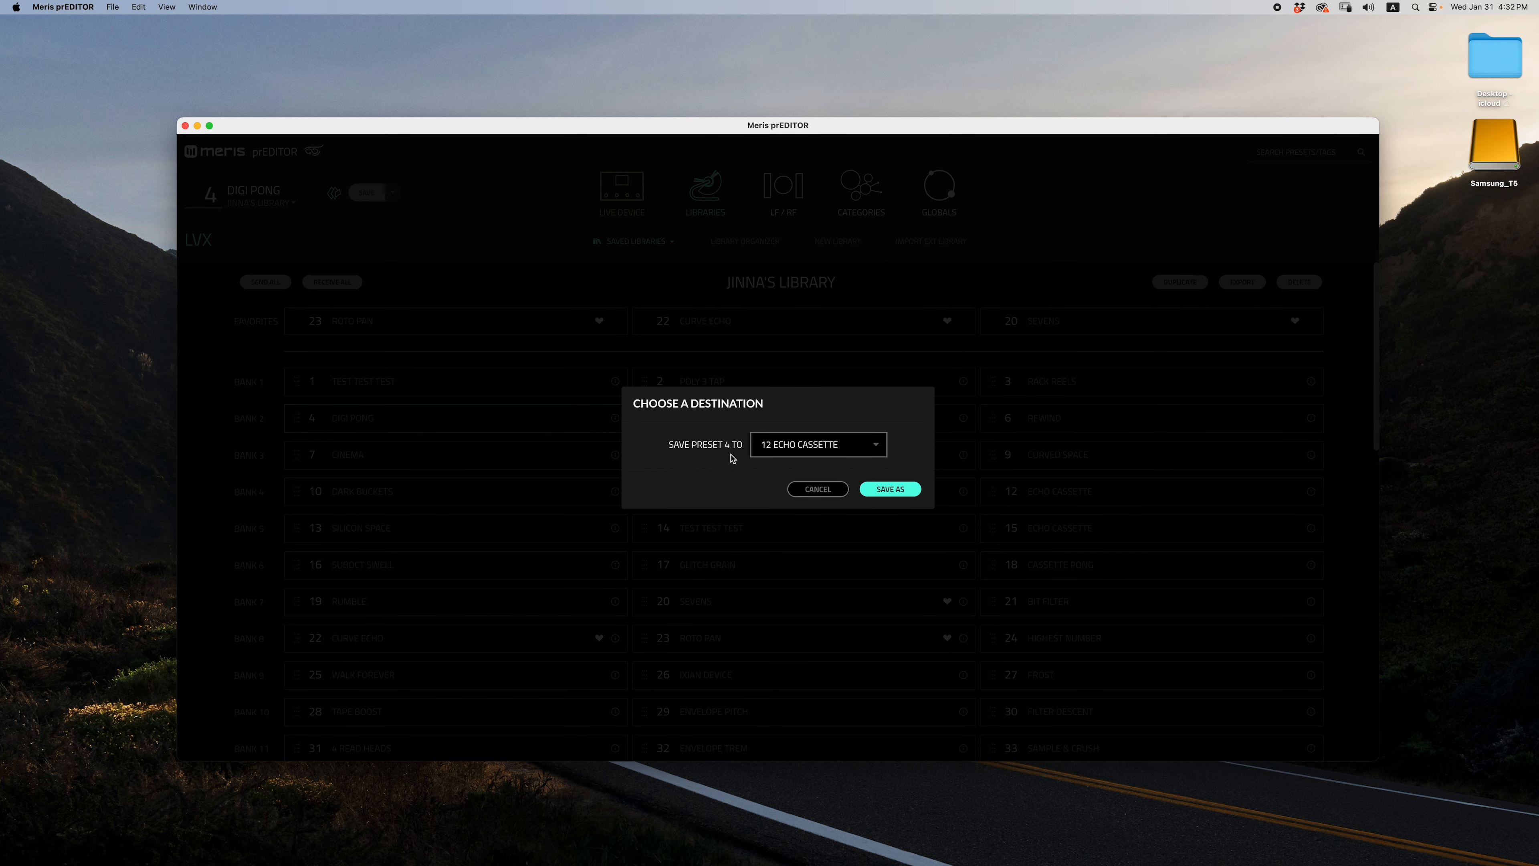
pyautogui.click(875, 451)
pyautogui.scroll(-4, 808, 548)
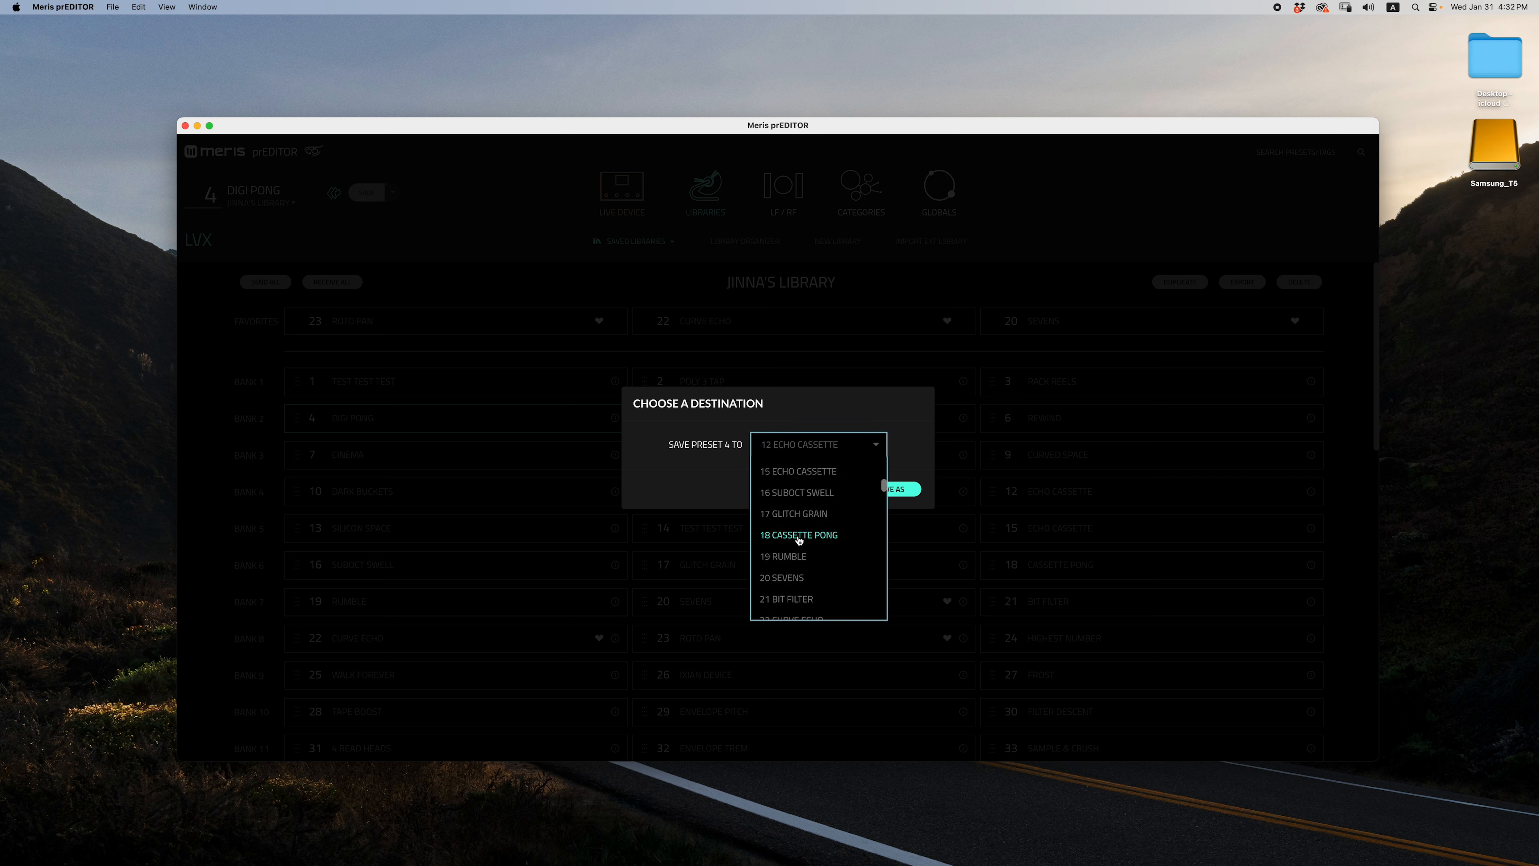
pyautogui.click(799, 535)
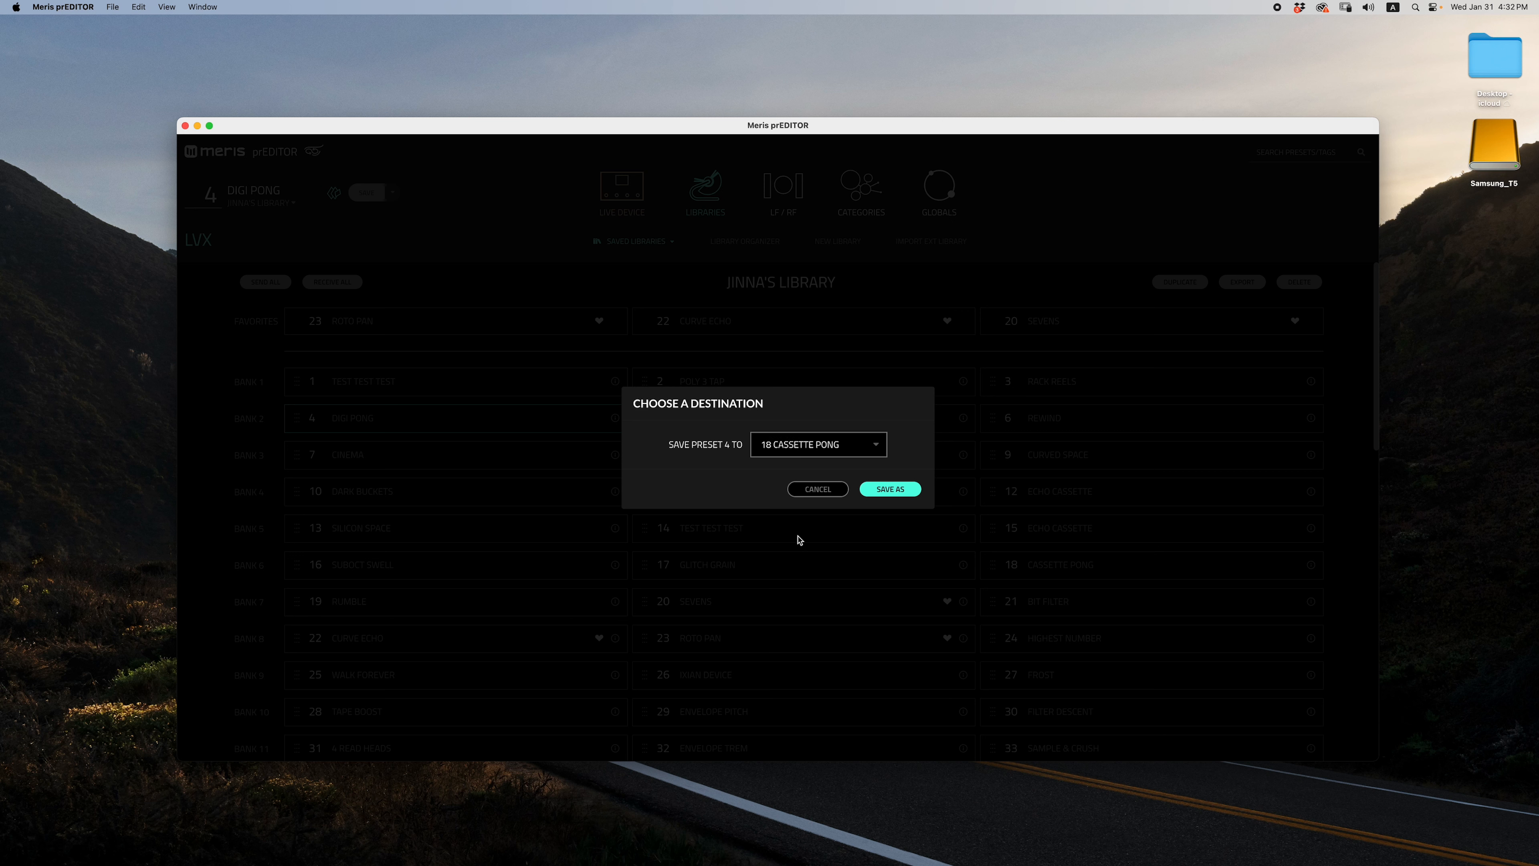
pyautogui.click(891, 490)
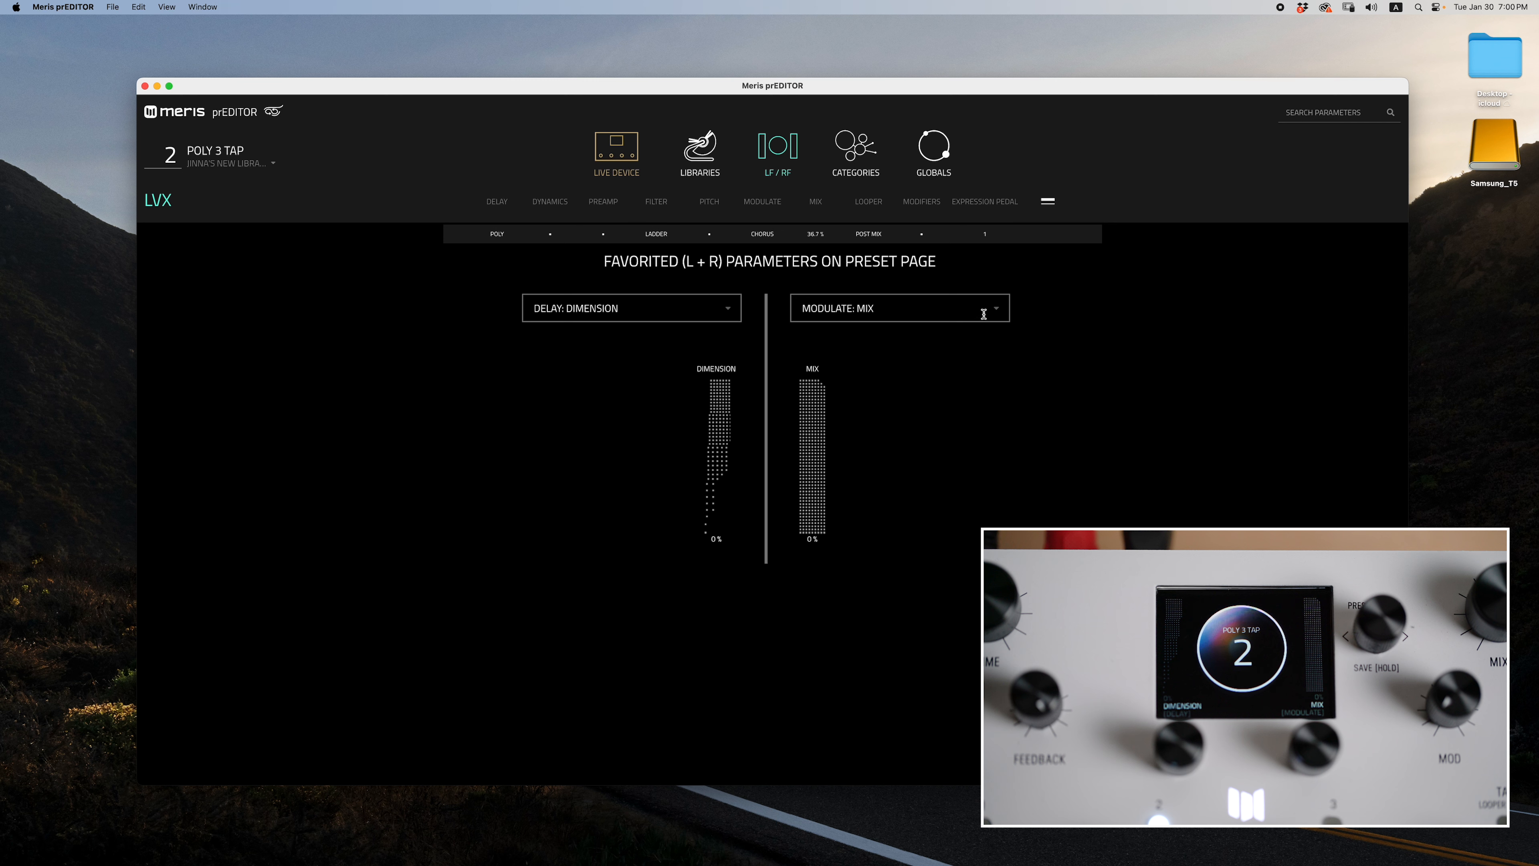
# - Recall preset 33, Sample & Crush, by its preset number
pyautogui.doubleClick(165, 156)
pyautogui.write('33')
pyautogui.press('Return')
# - Recall preset 9, Curved Space, and preset 11, Carolyn's Mod, from the saved library's preset grid
pyautogui.click(699, 152)
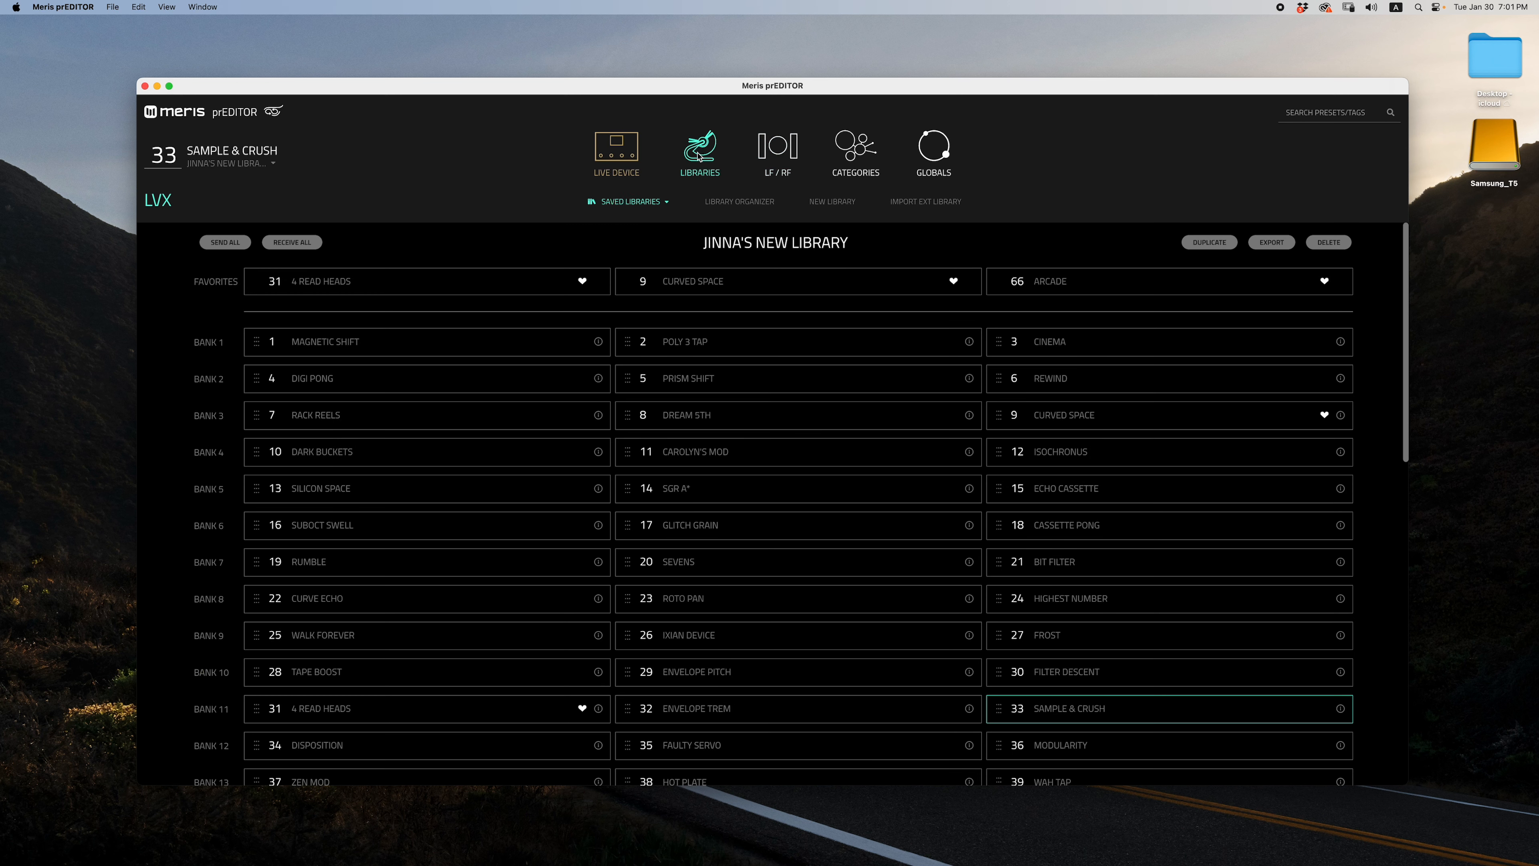
pyautogui.click(1084, 413)
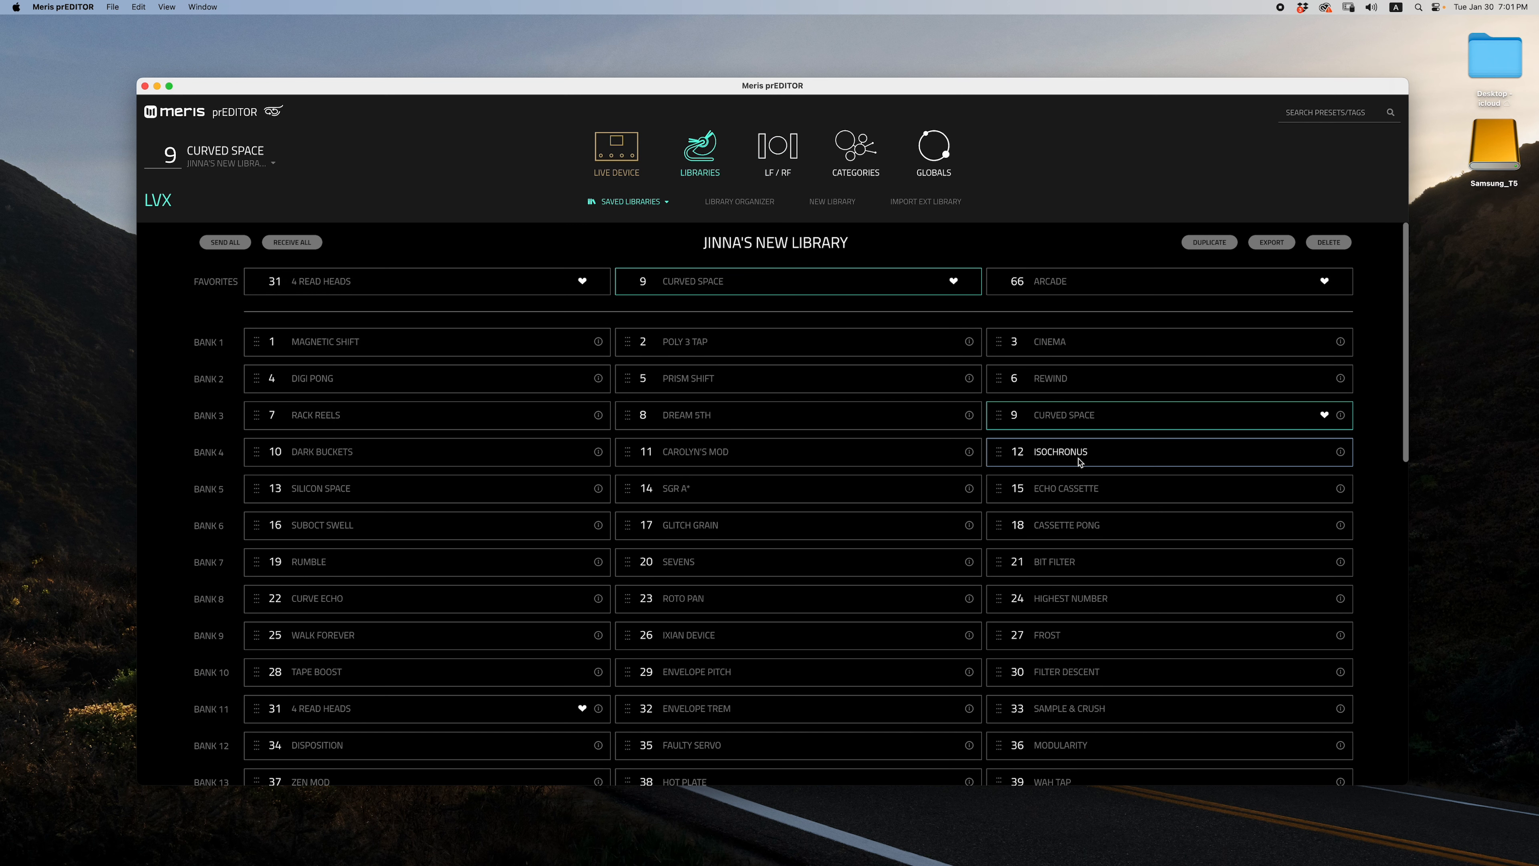
pyautogui.click(787, 451)
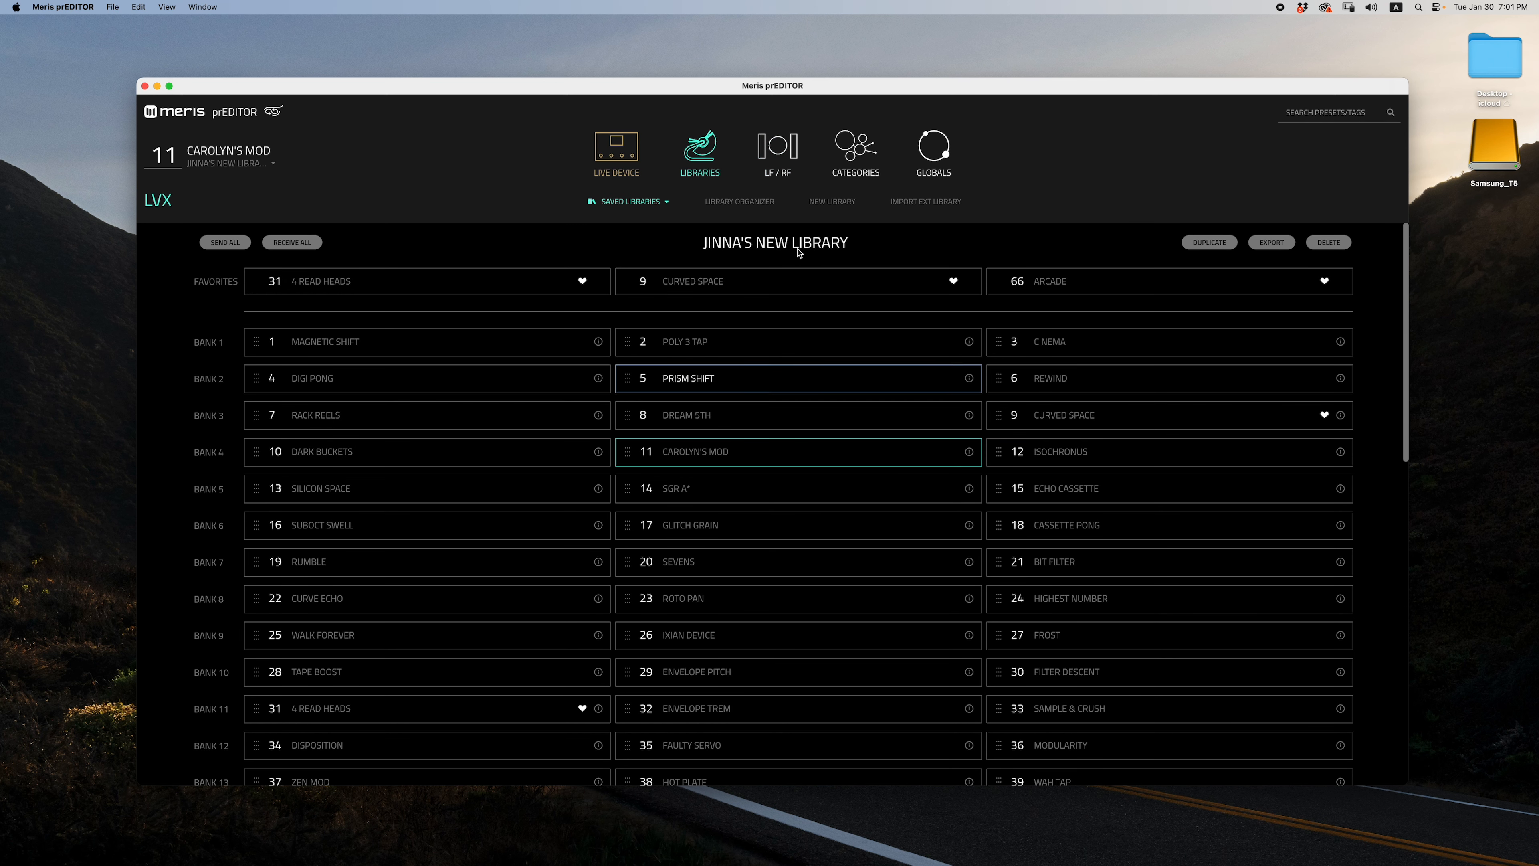
# - View the favorited left and right parameters of Carolyn's Mod and the choices for the left one
pyautogui.click(785, 162)
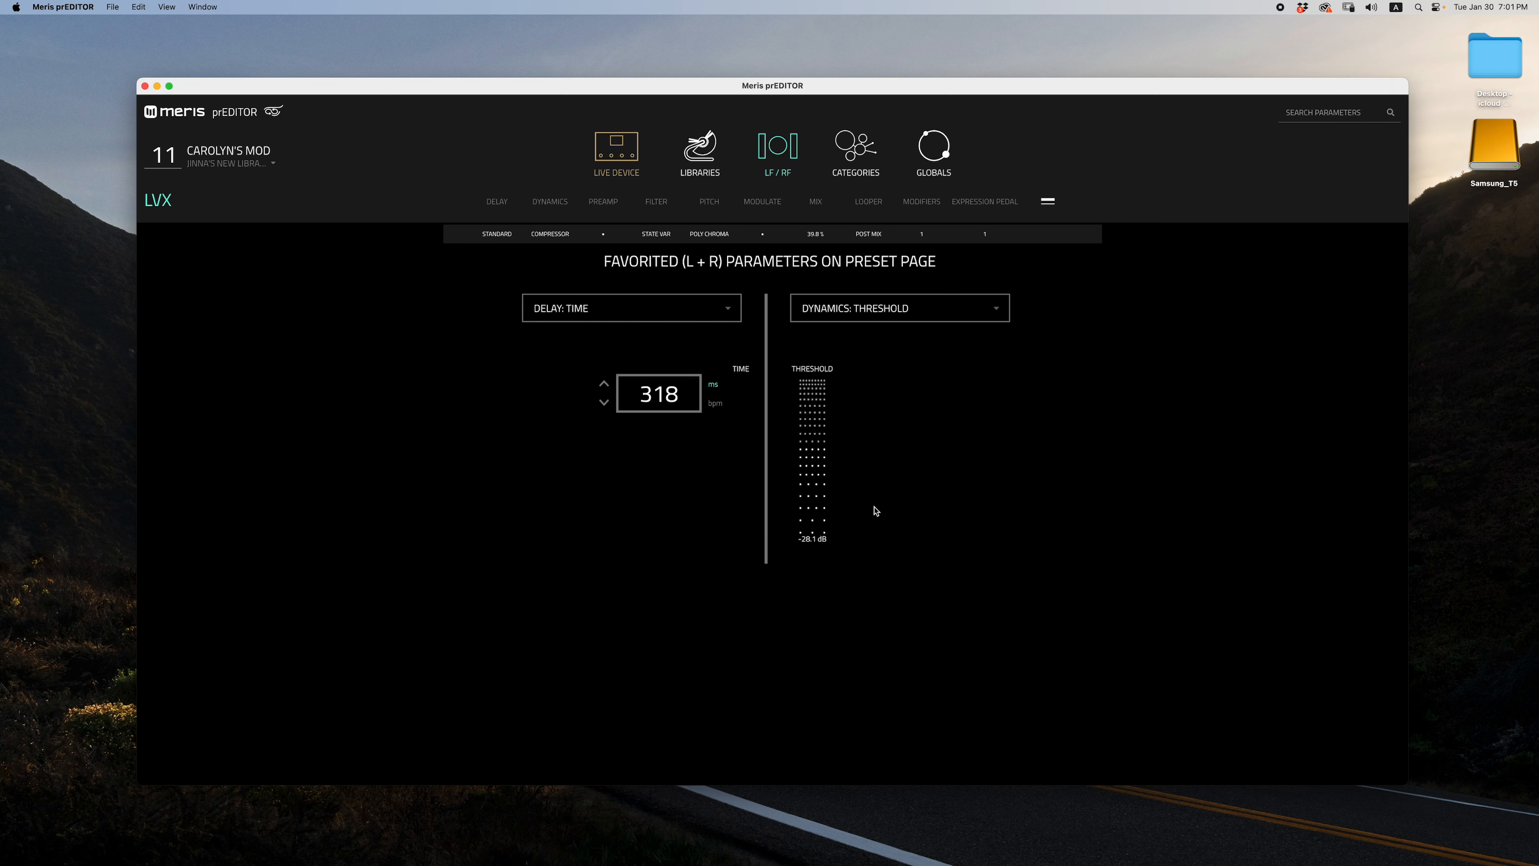
pyautogui.click(726, 313)
pyautogui.click(727, 312)
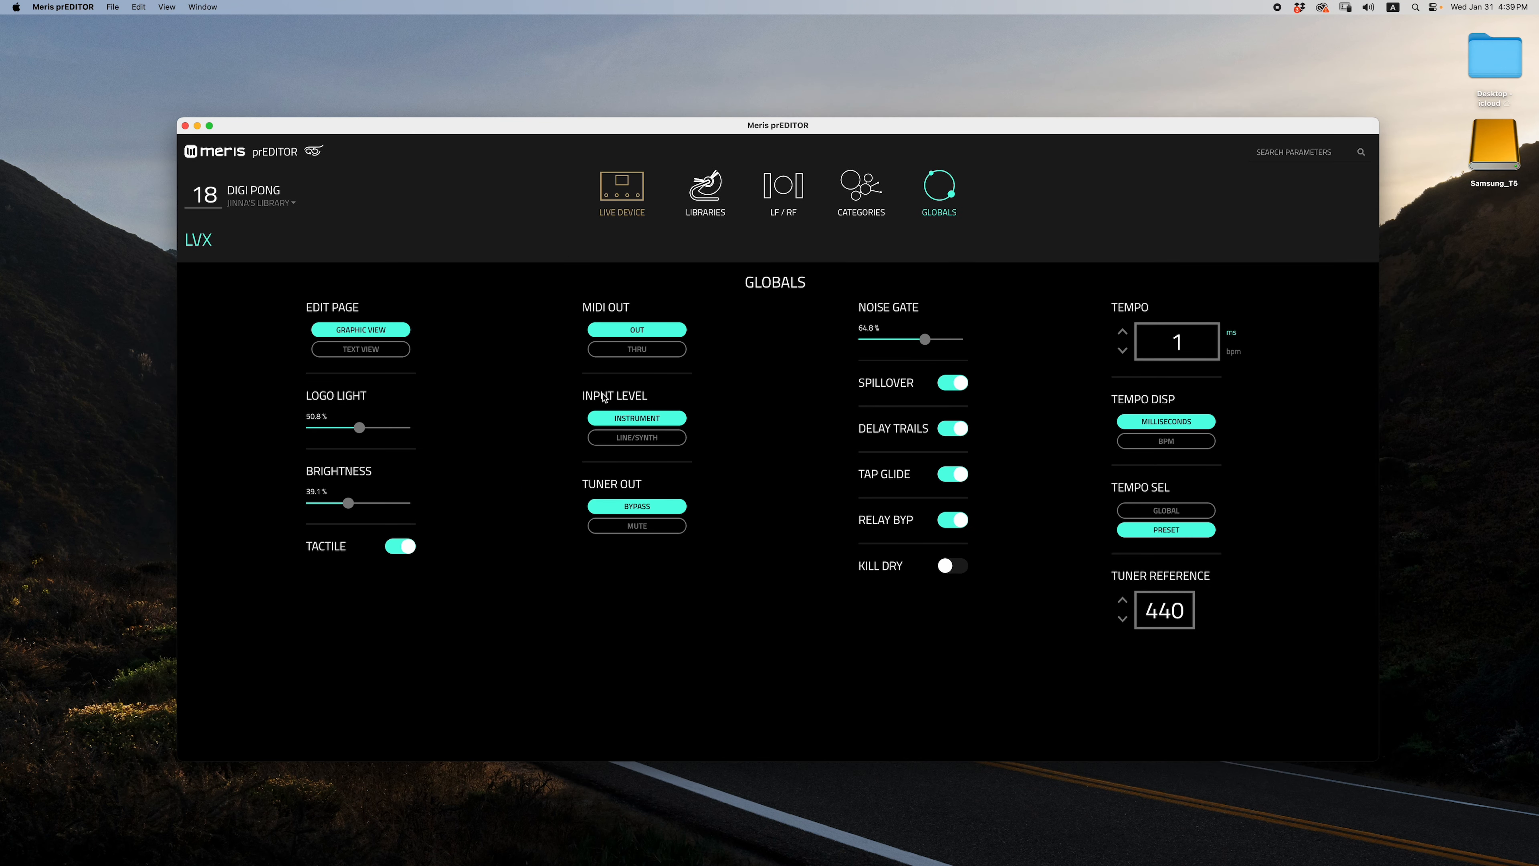
# - Compare the pedal's Text View and Graphic View edit pages in the global settings, ending on Text View
pyautogui.click(389, 350)
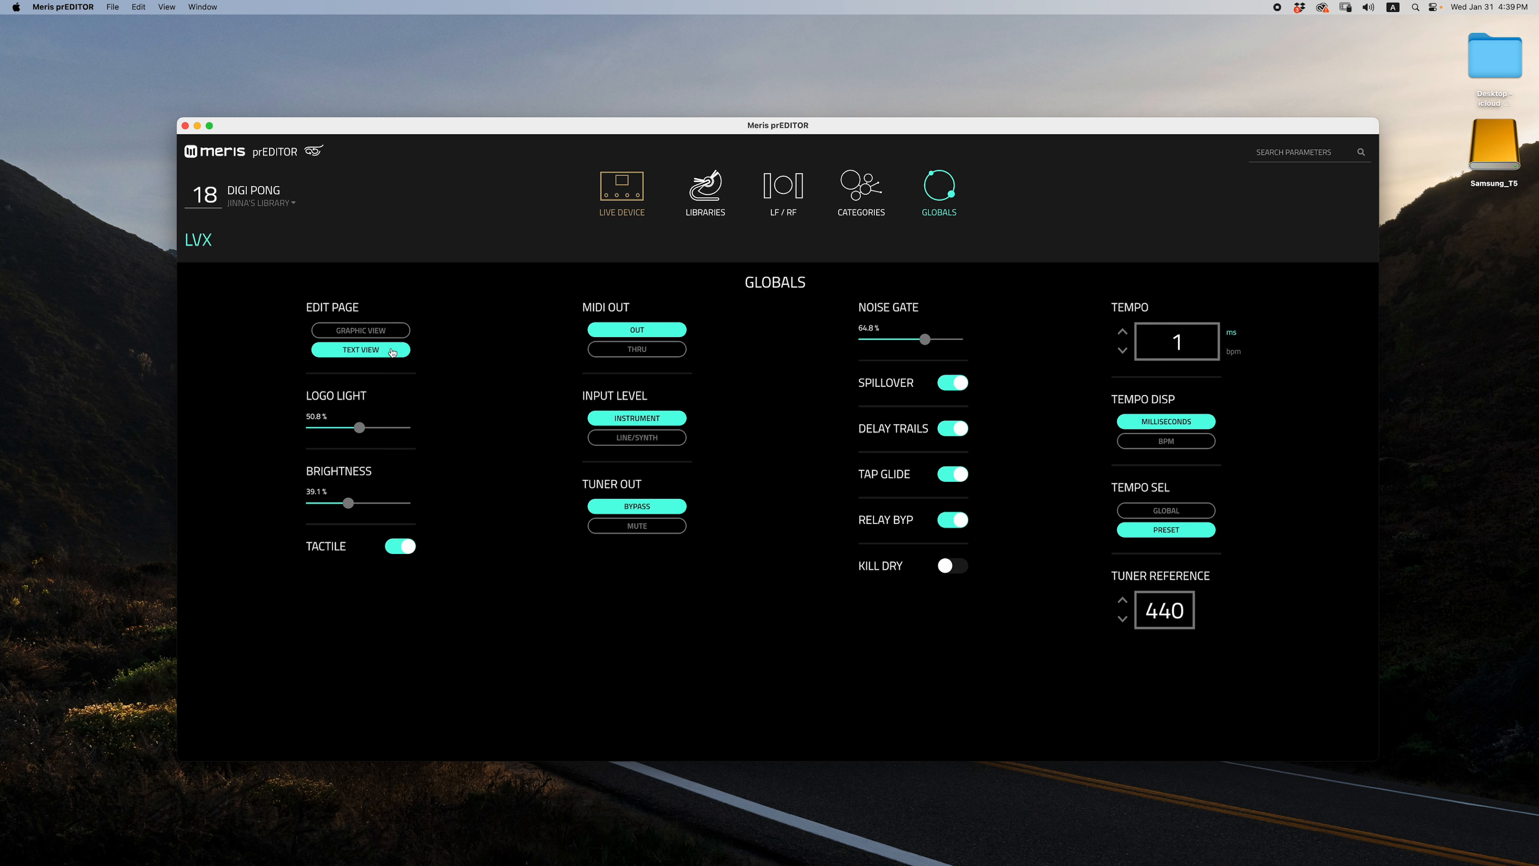
pyautogui.click(389, 335)
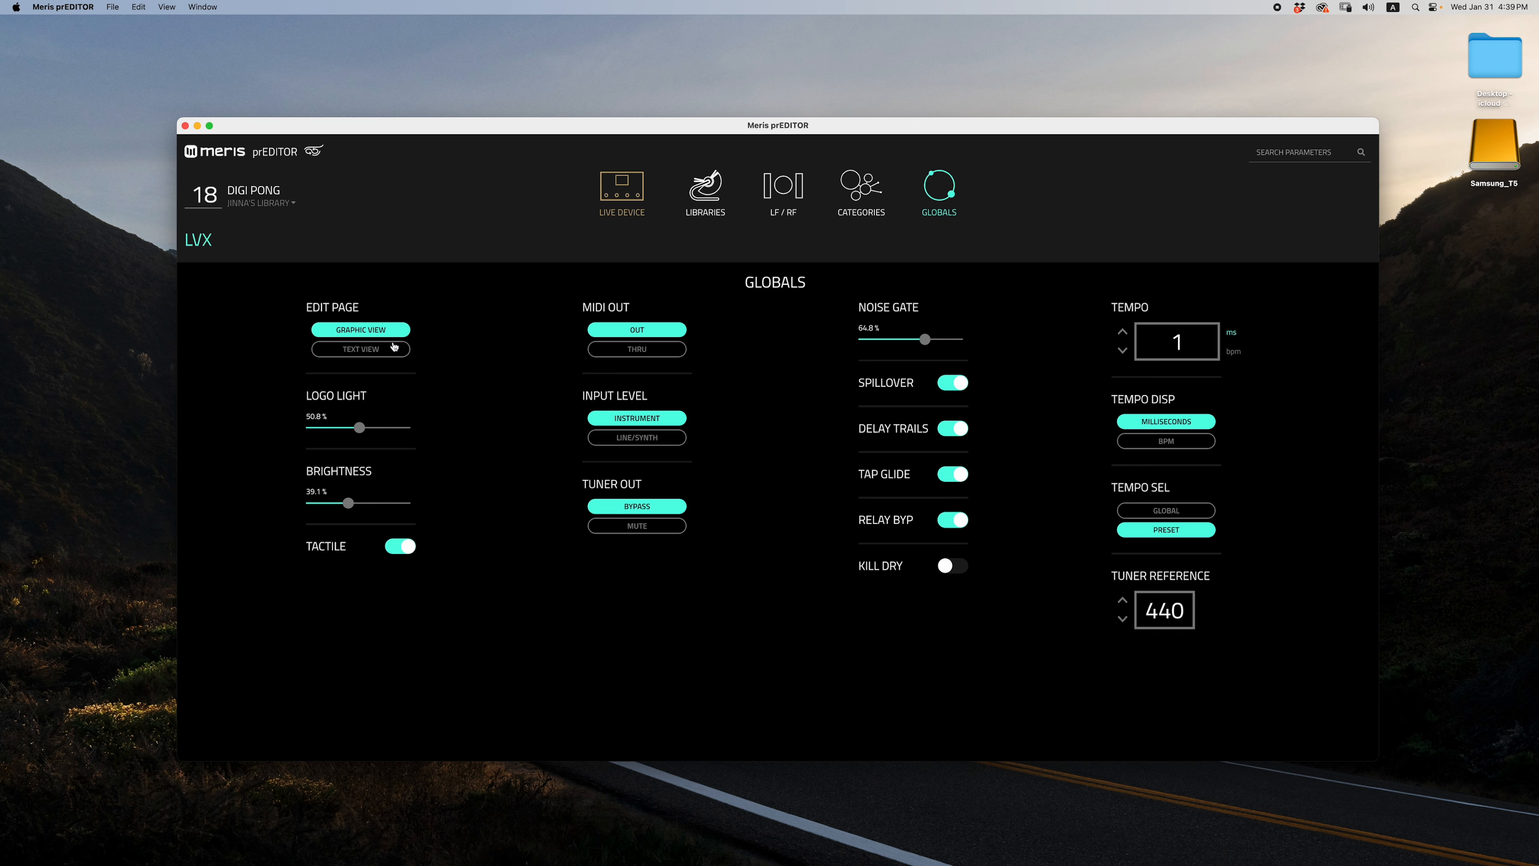
pyautogui.click(392, 354)
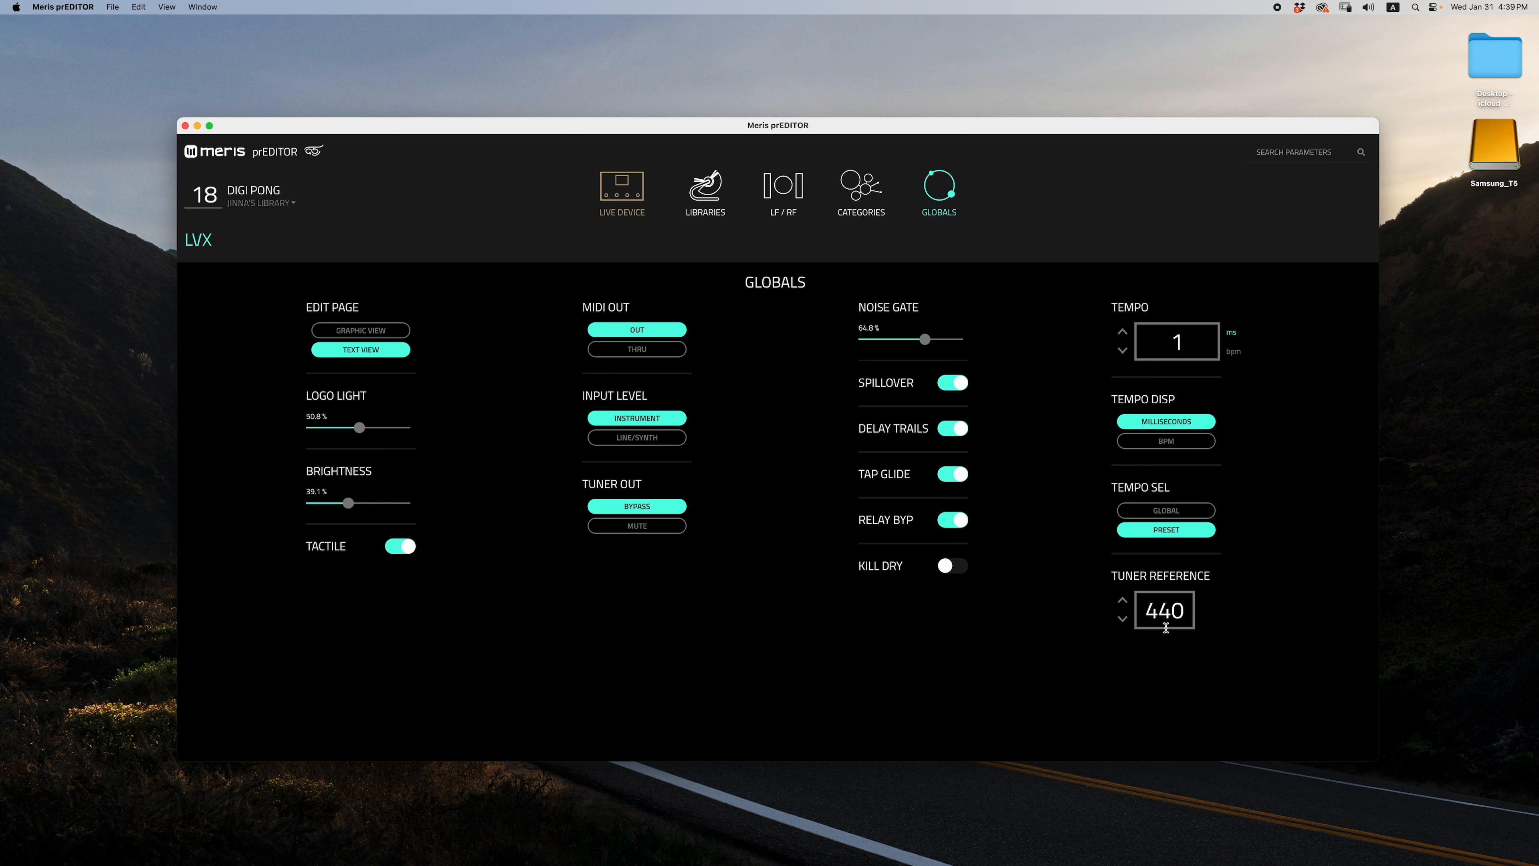
# - Set the global tuner reference to 455
pyautogui.moveTo(1144, 610); pyautogui.dragTo(1192, 611)
pyautogui.write('455')
pyautogui.moveTo(1154, 604); pyautogui.dragTo(1197, 613)
# - Try the BPM tempo display, switching once to Milliseconds and back to BPM
pyautogui.click(1188, 447)
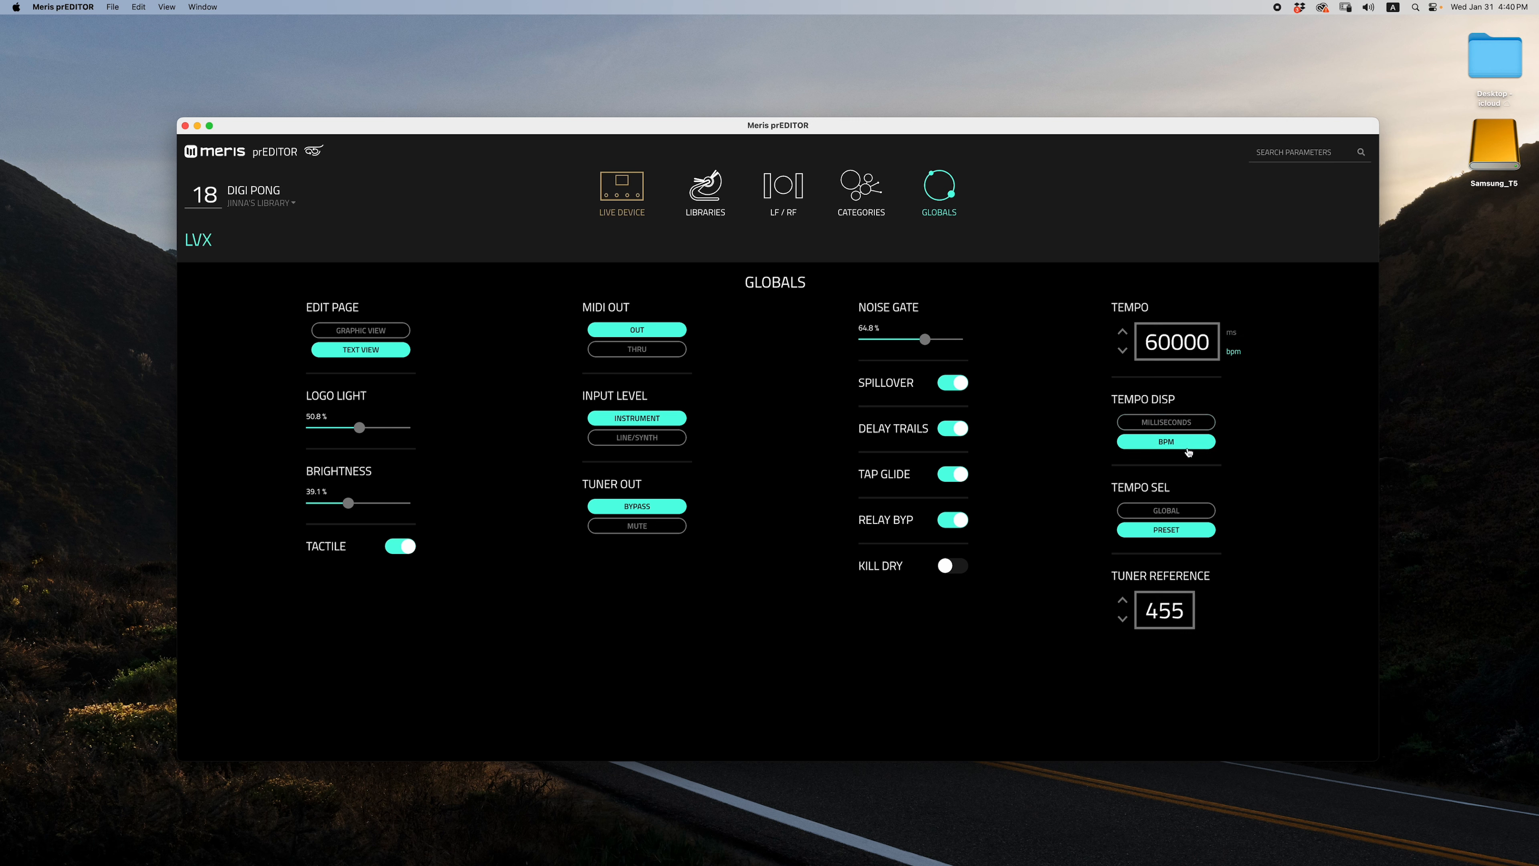
pyautogui.click(1190, 426)
pyautogui.click(1194, 445)
# - Switch the global tempo unit to milliseconds and set the tempo to 250 ms
pyautogui.click(1230, 333)
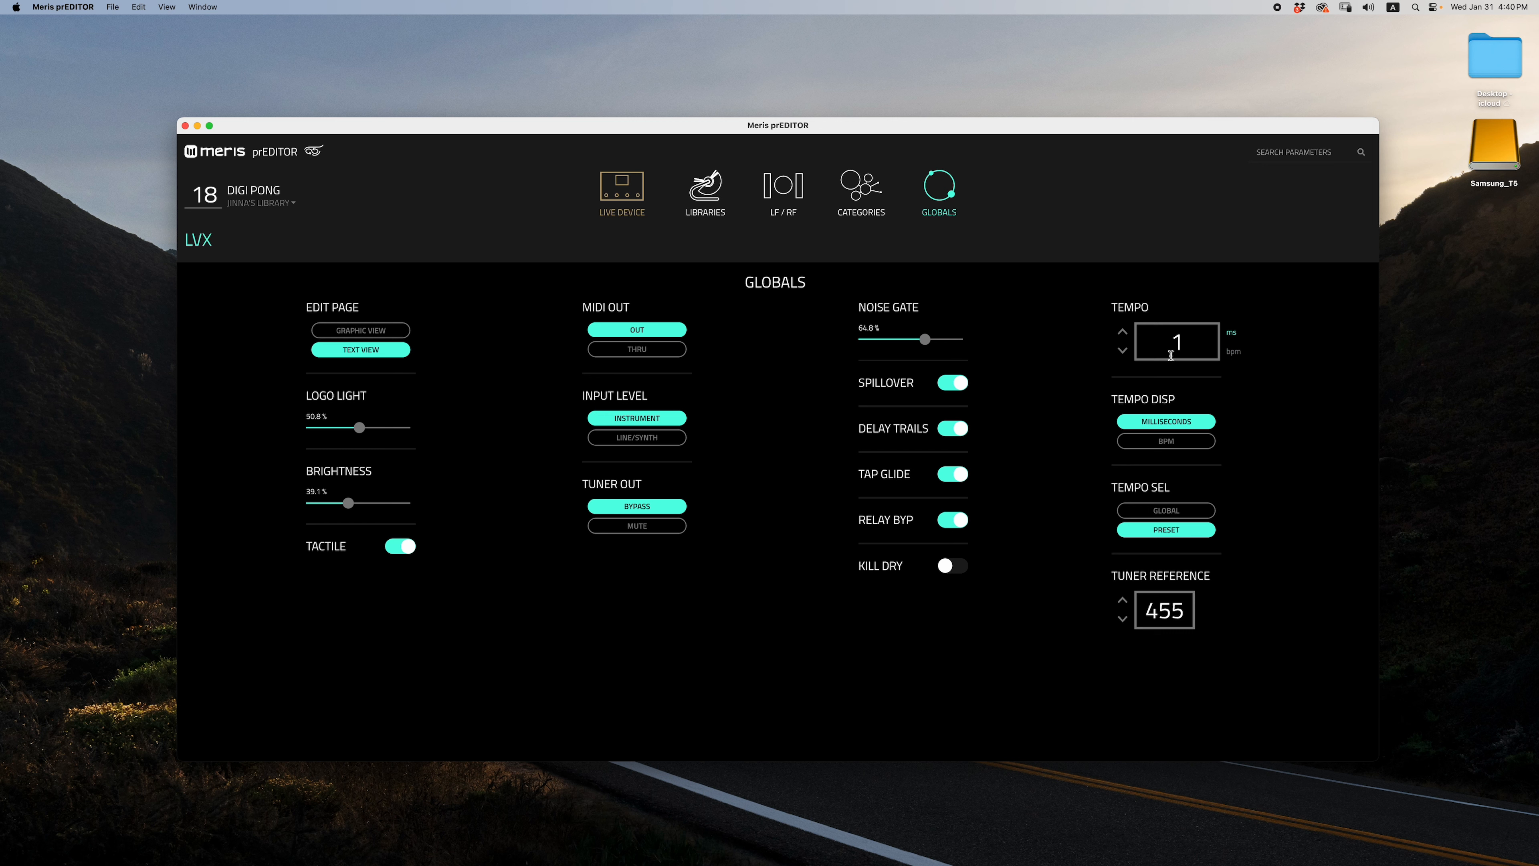
pyautogui.moveTo(1182, 346); pyautogui.dragTo(1166, 346)
pyautogui.write('2540')
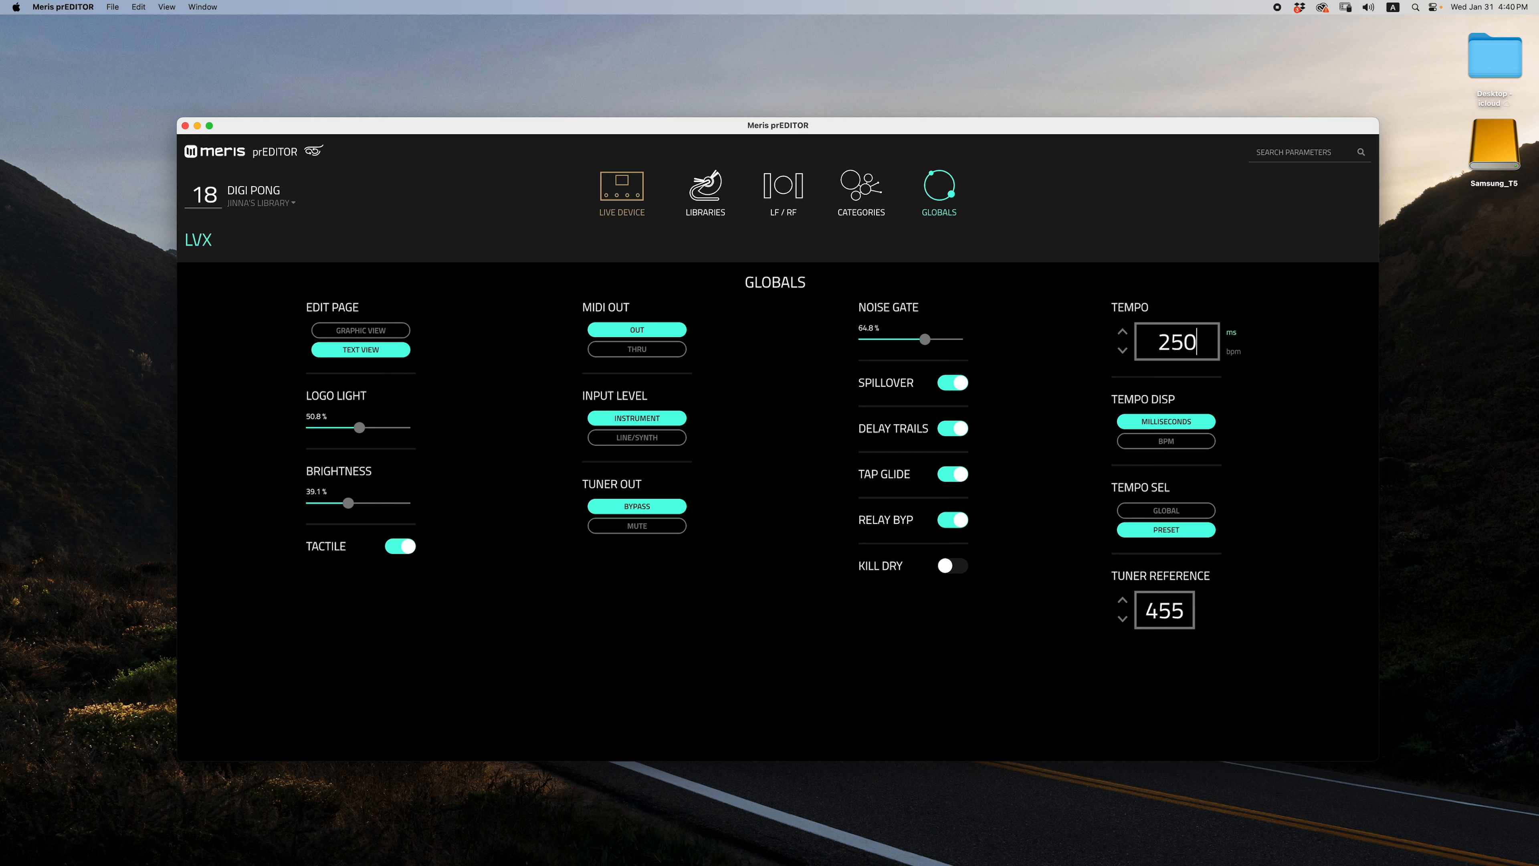